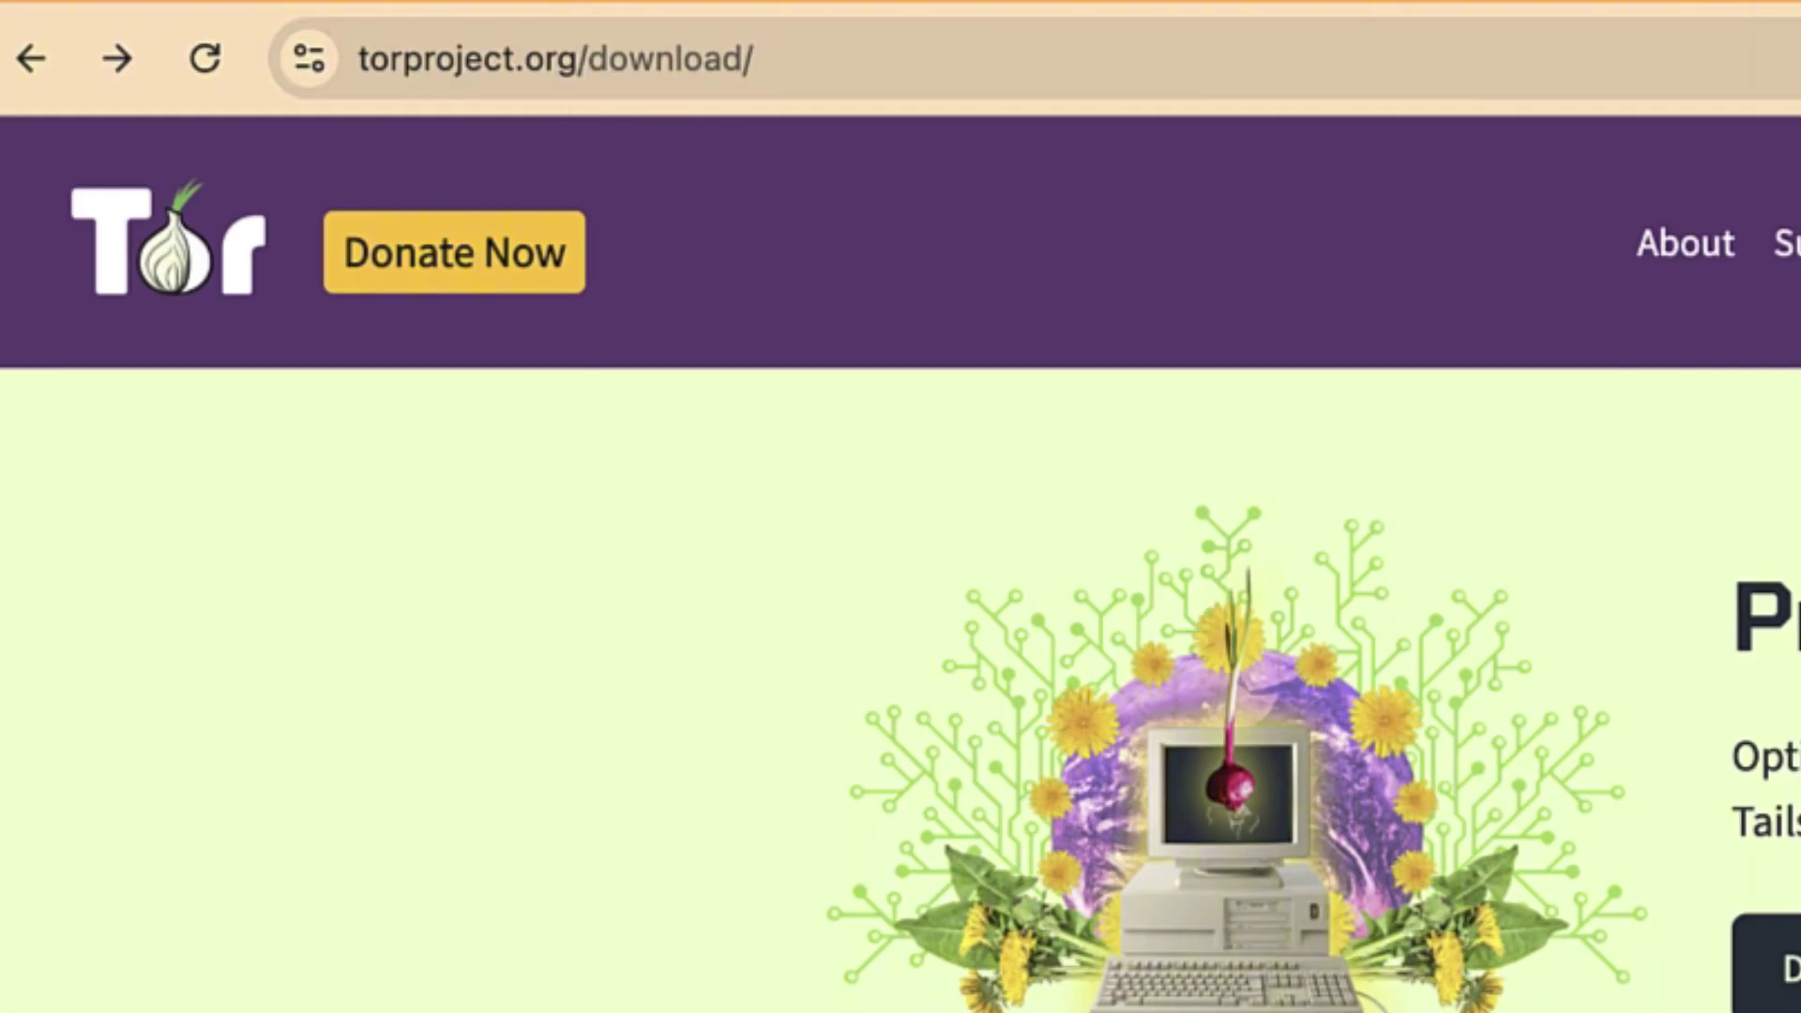
# - Cancel the duplicate Tor Browser download in Chrome and open tor-browser-macos-14.5.1.dmg
pyautogui.scroll(-15, 1195, 848)
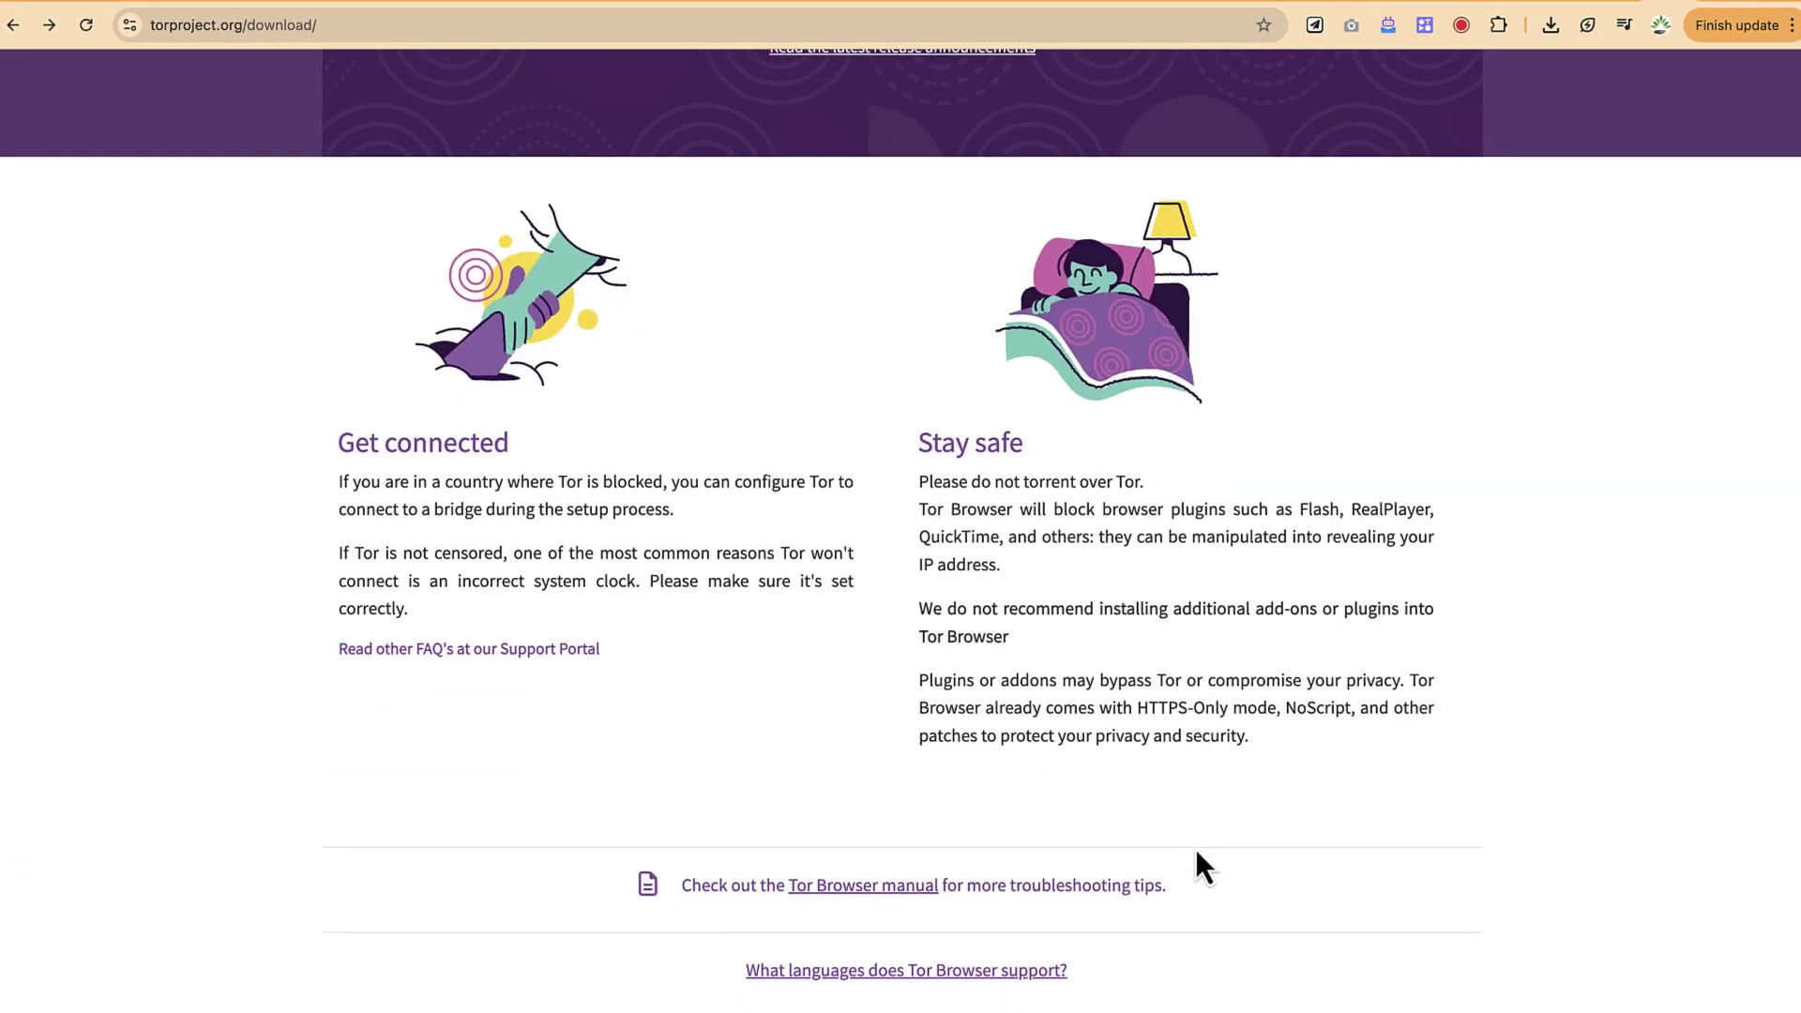
pyautogui.scroll(-2, 1197, 852)
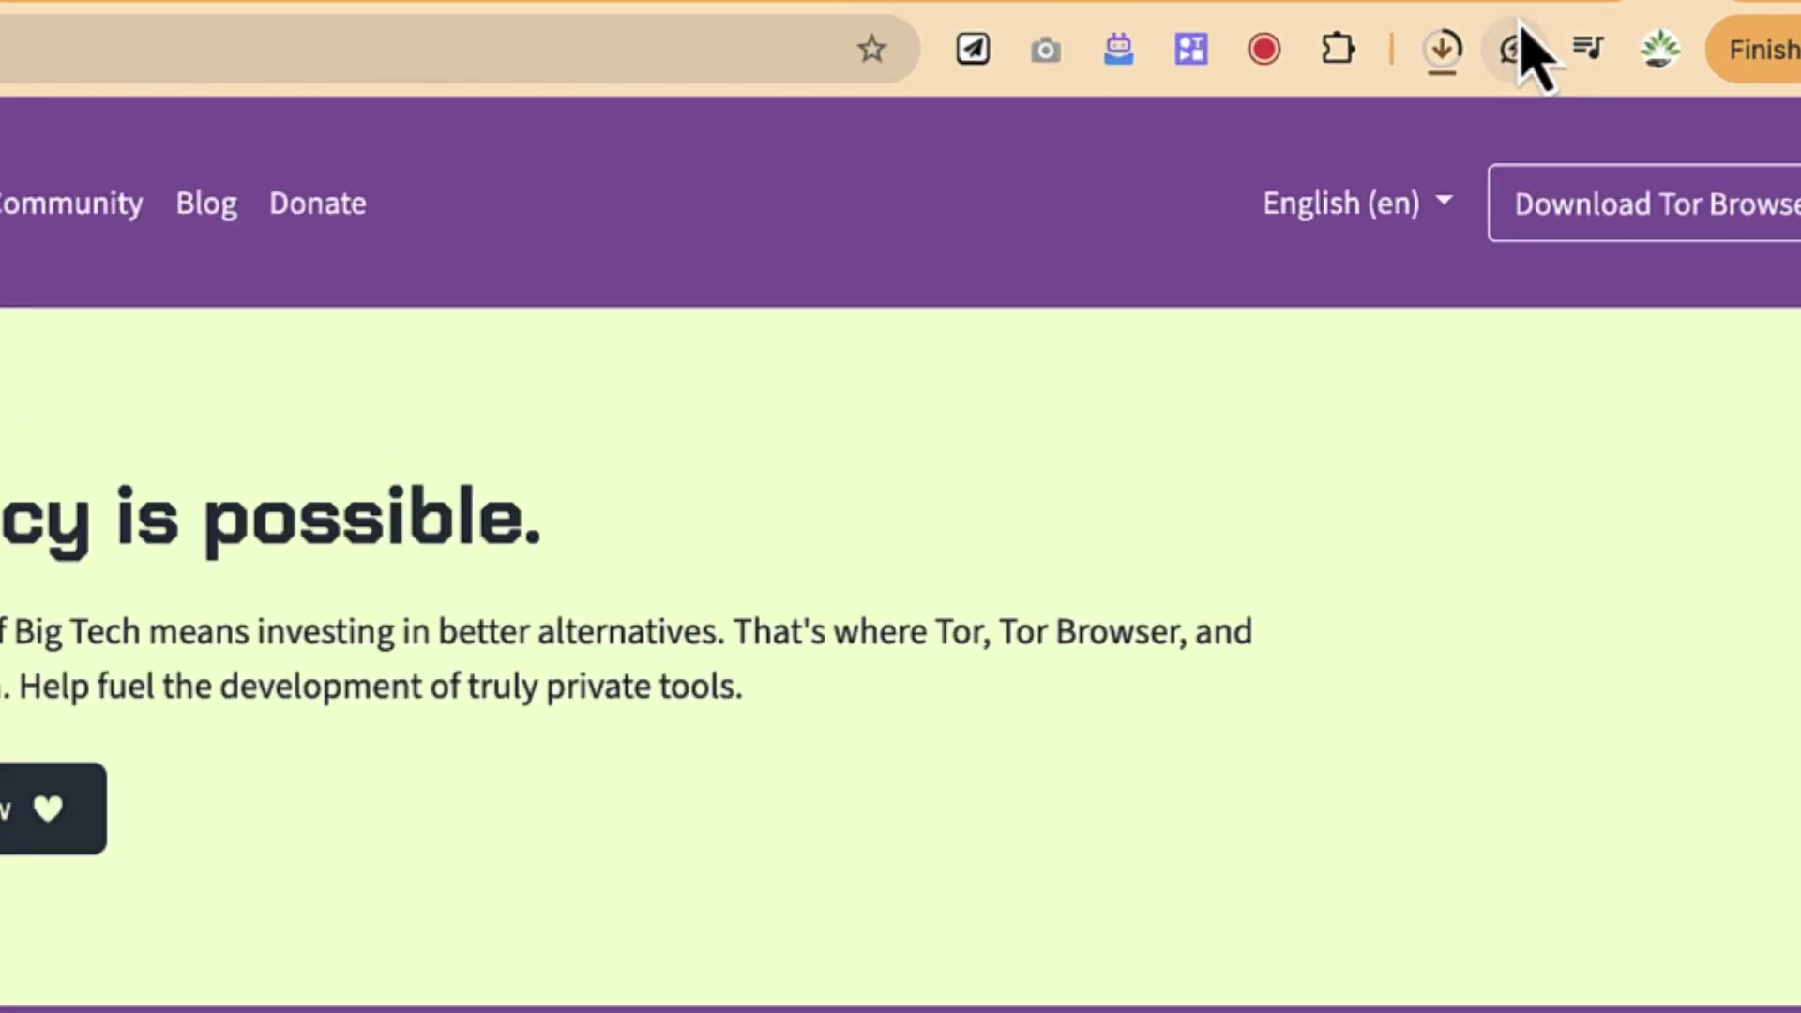
pyautogui.click(1439, 54)
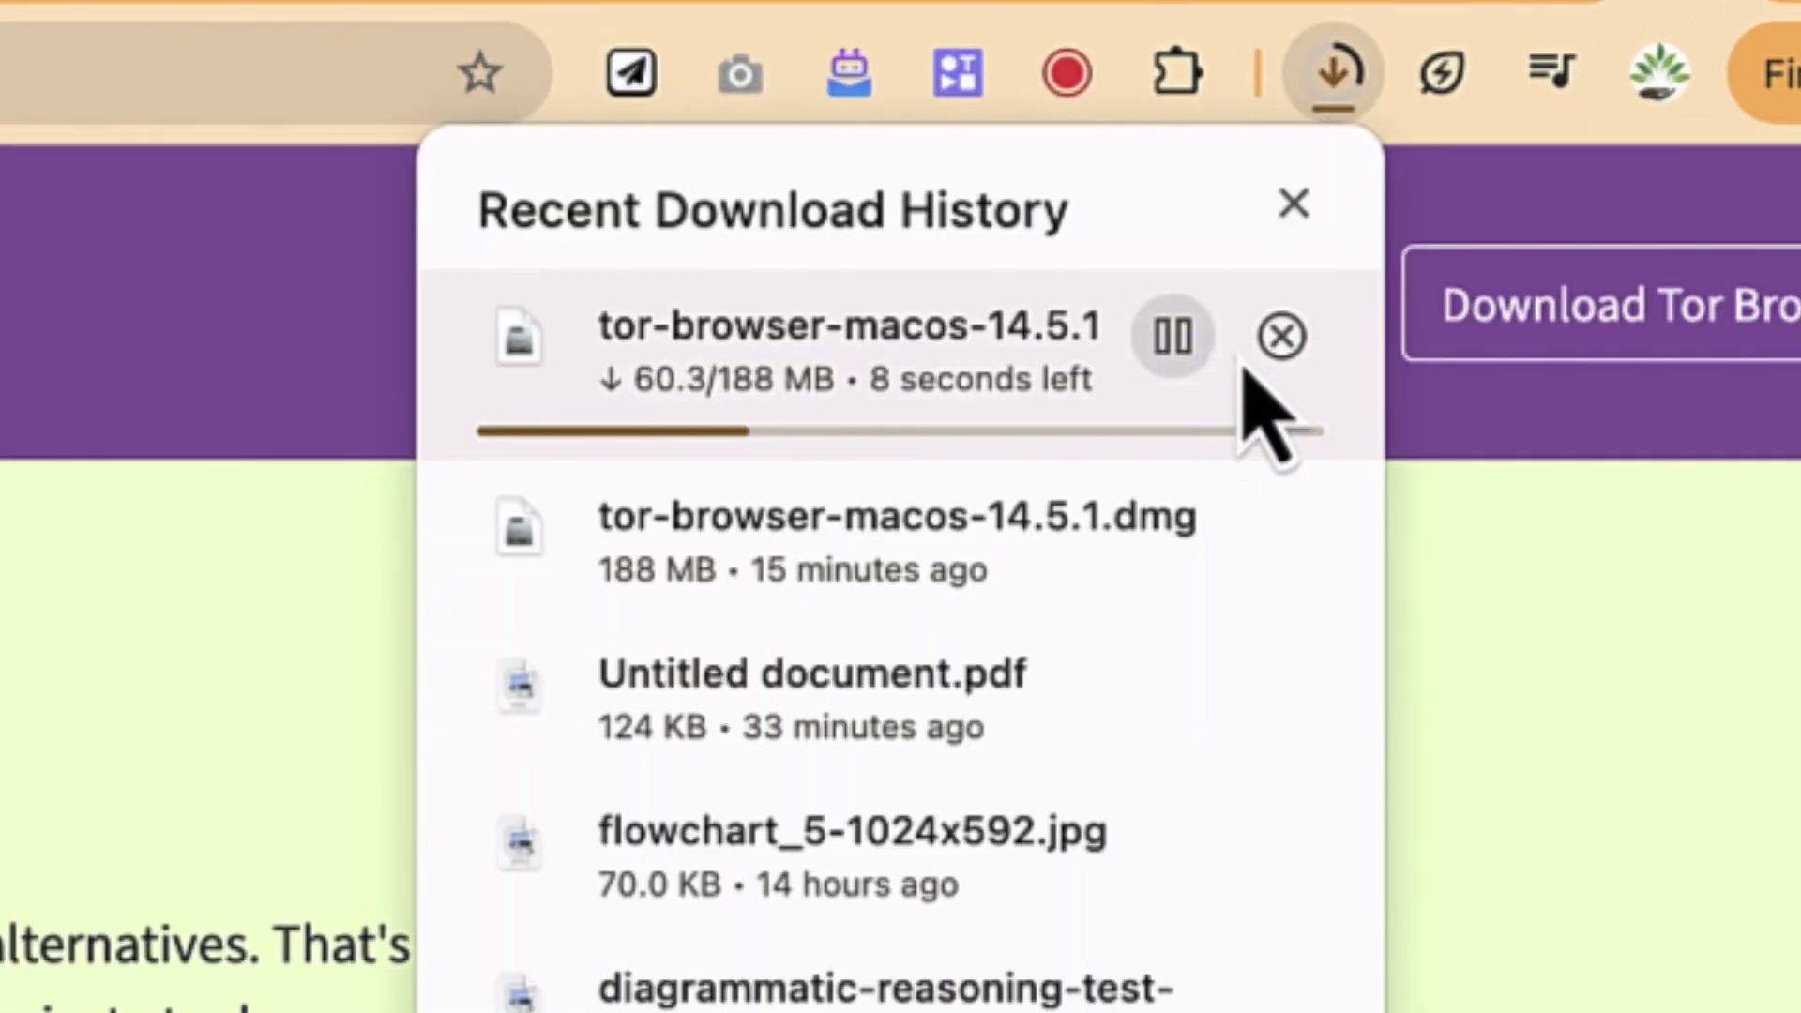
pyautogui.click(1282, 338)
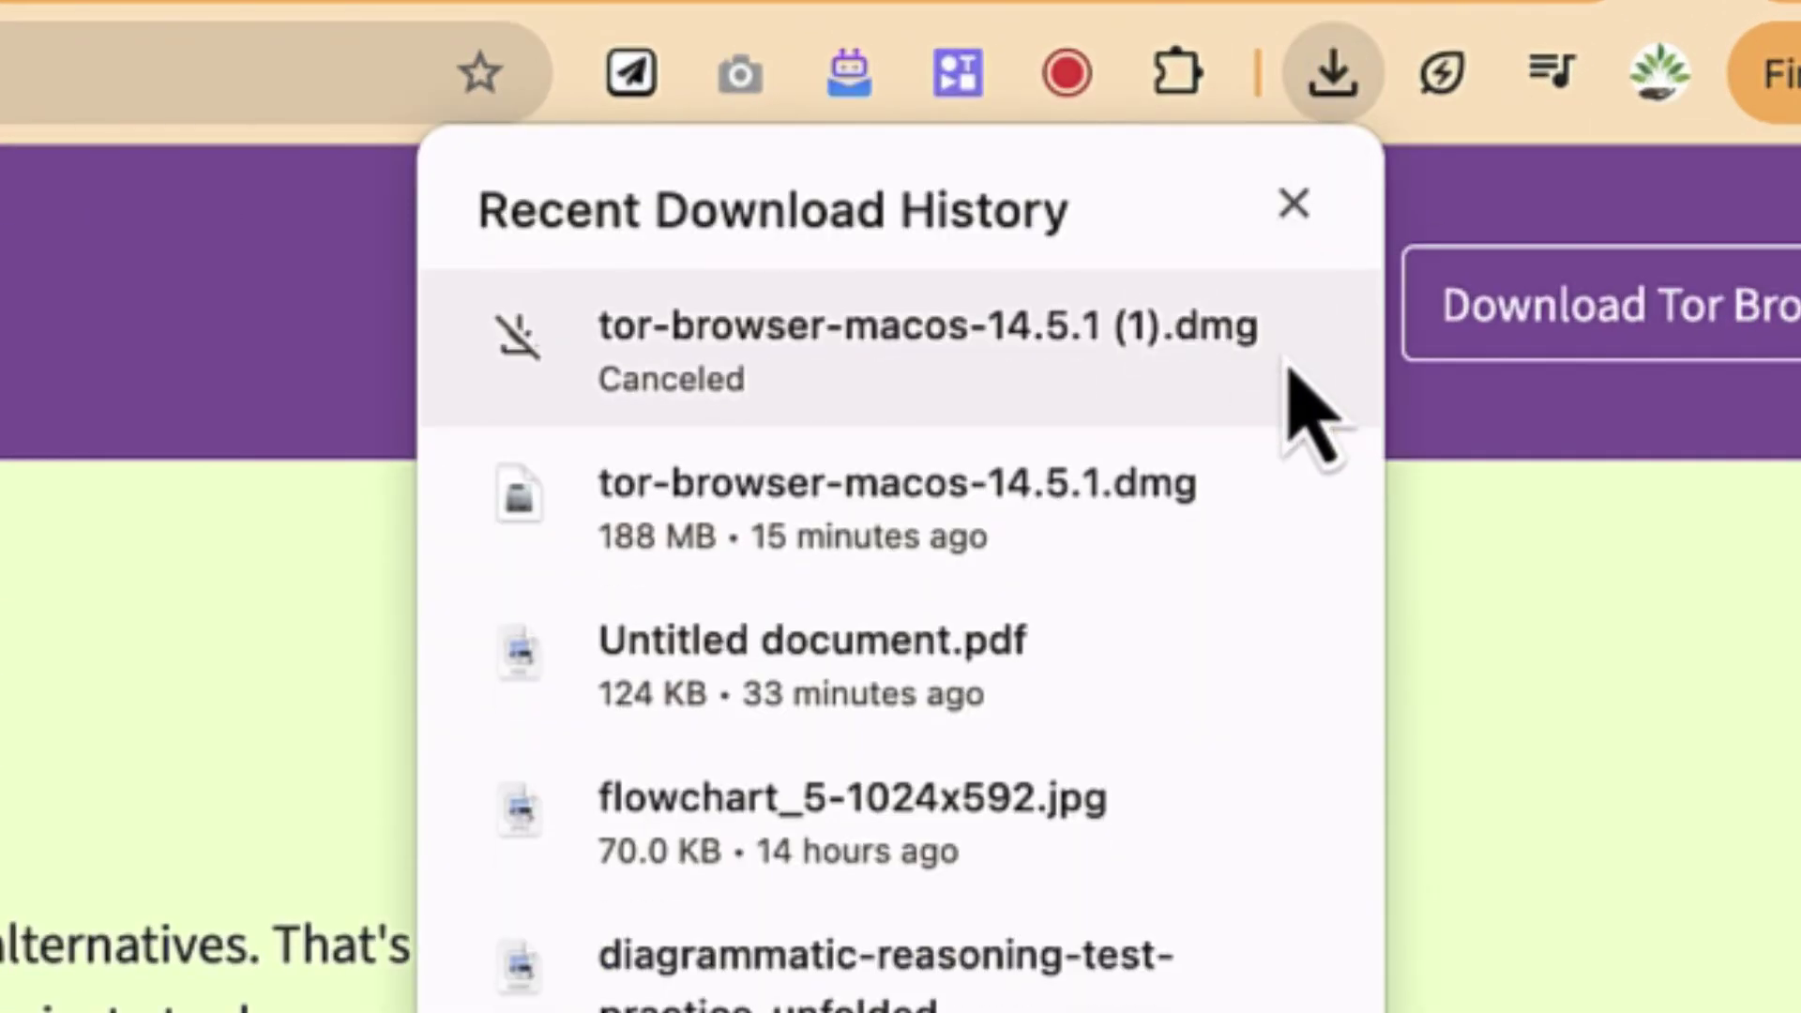
pyautogui.click(874, 524)
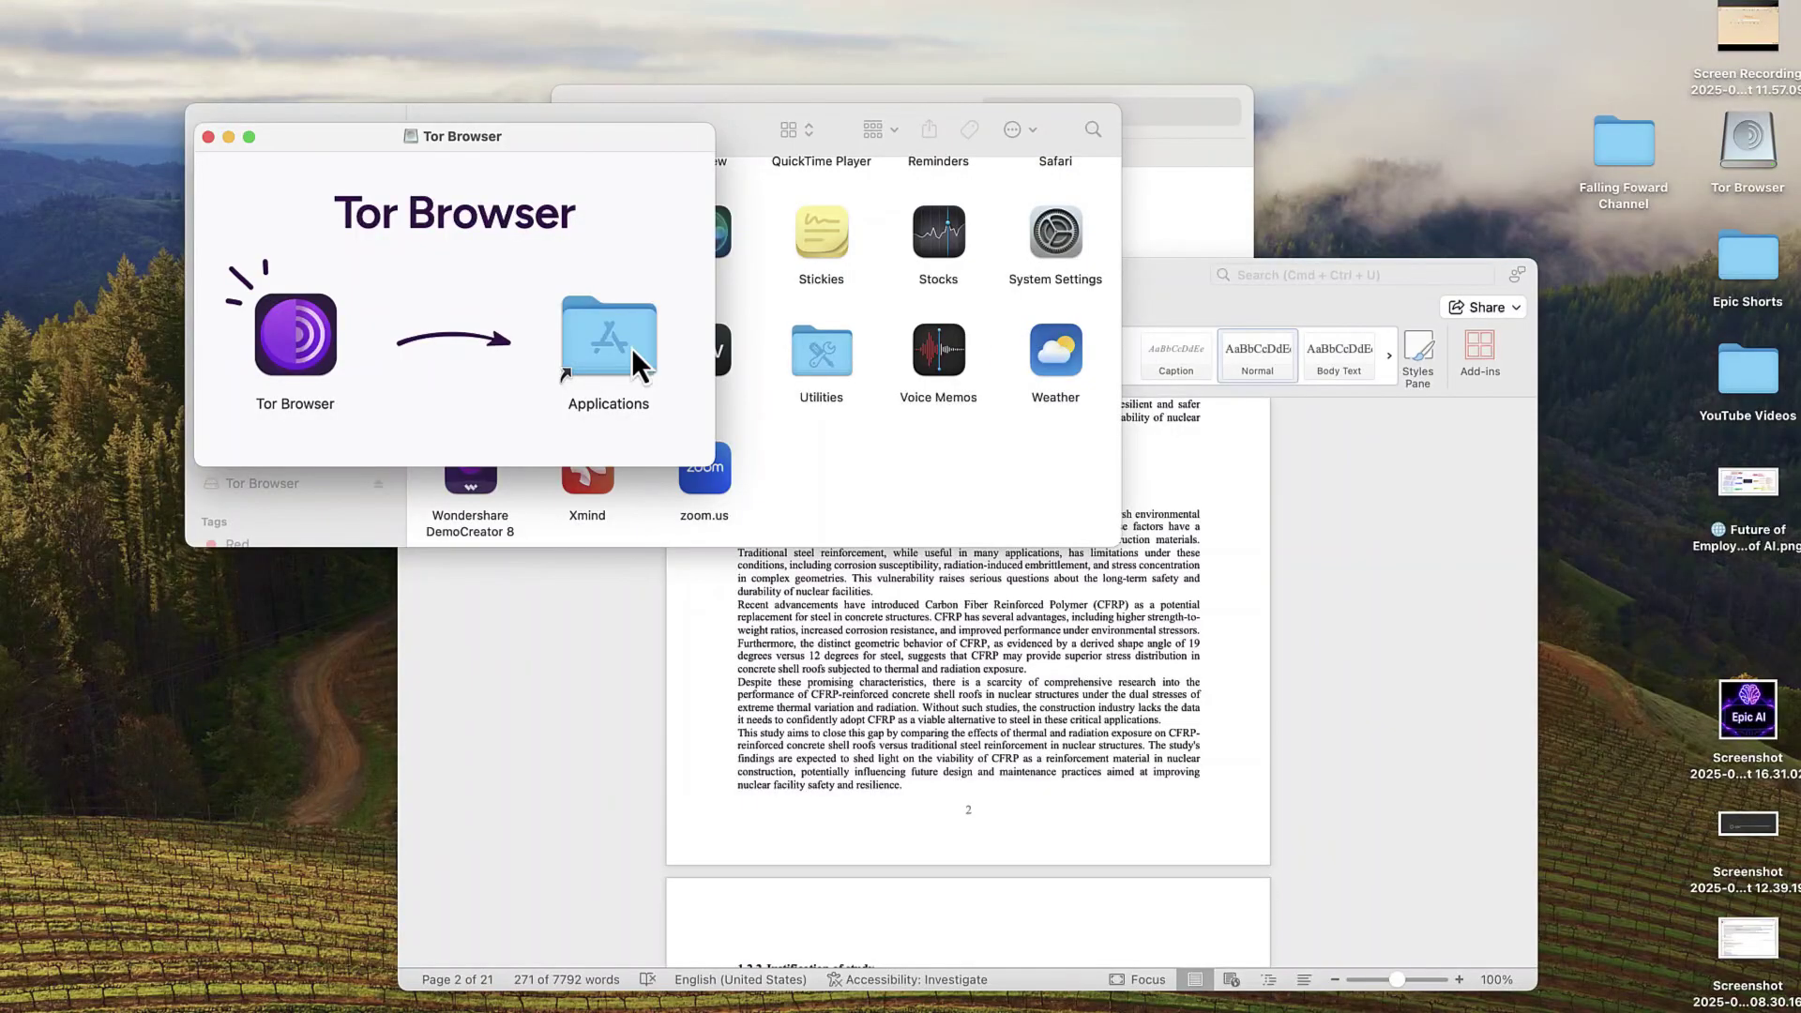
# - Copy Tor Browser from the disk image into Applications, then show the desktop
pyautogui.moveTo(300, 352); pyautogui.dragTo(516, 321)
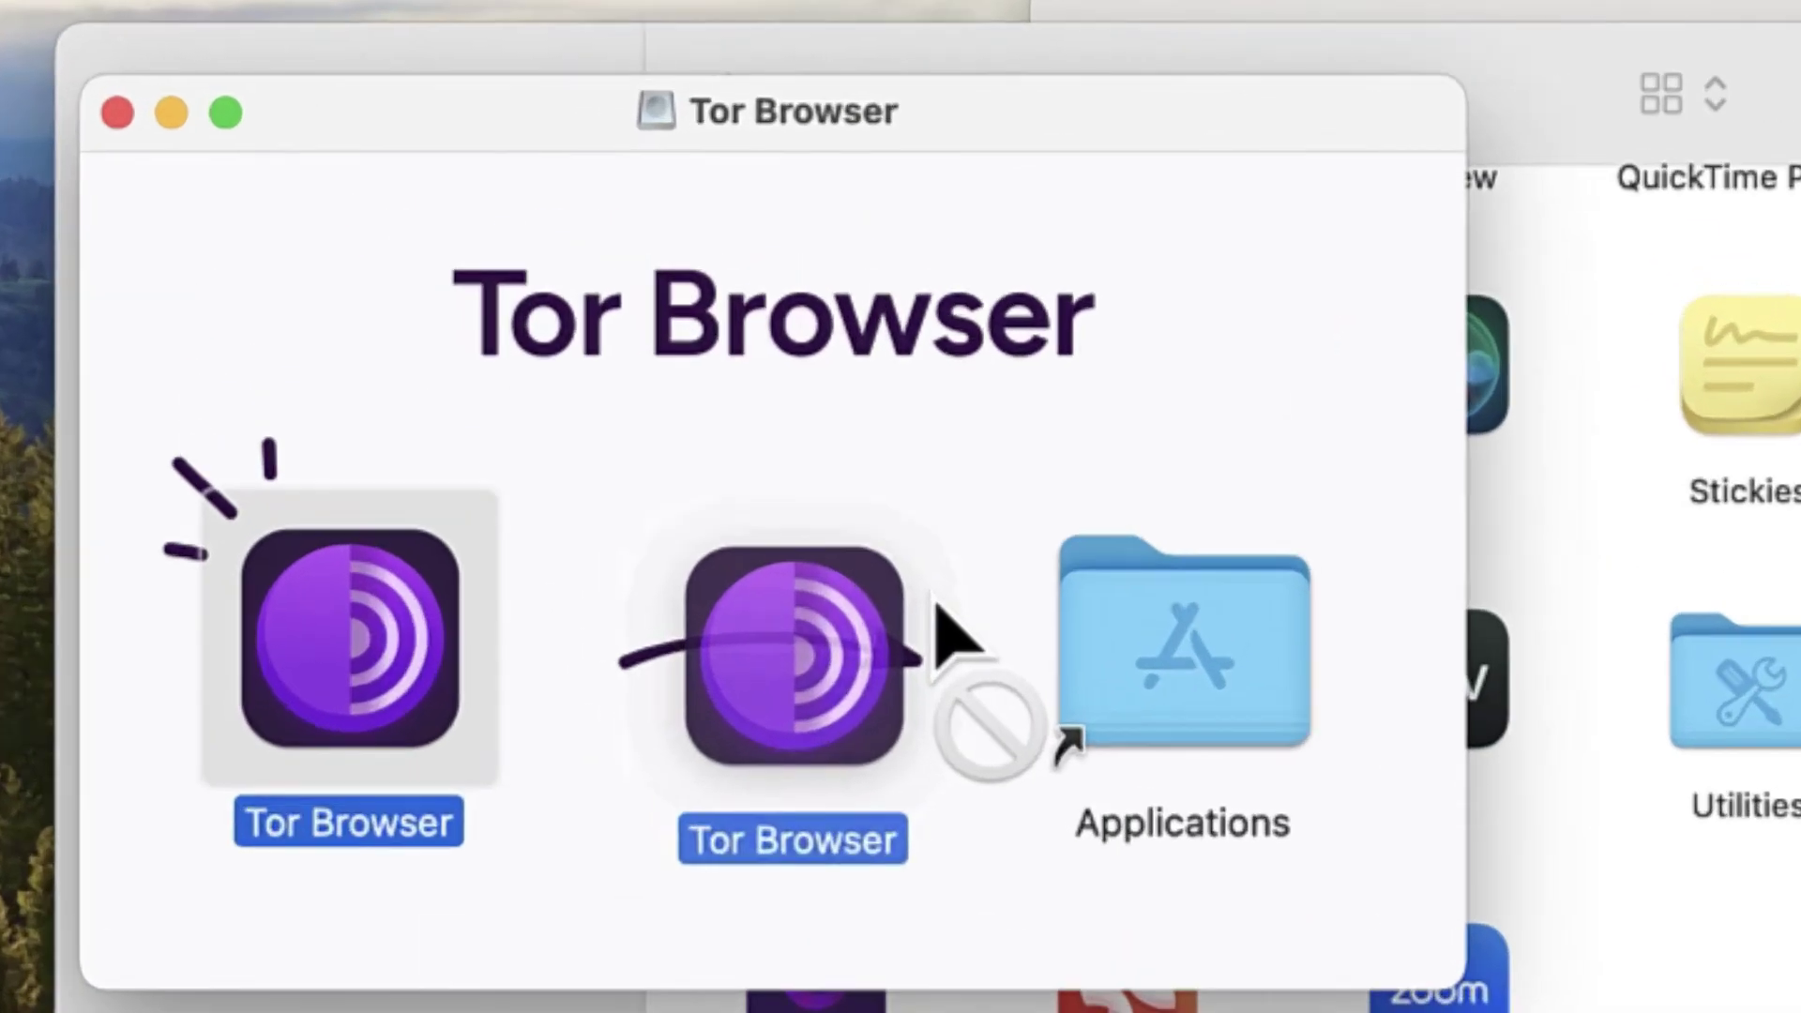
pyautogui.moveTo(936, 603); pyautogui.dragTo(1218, 695)
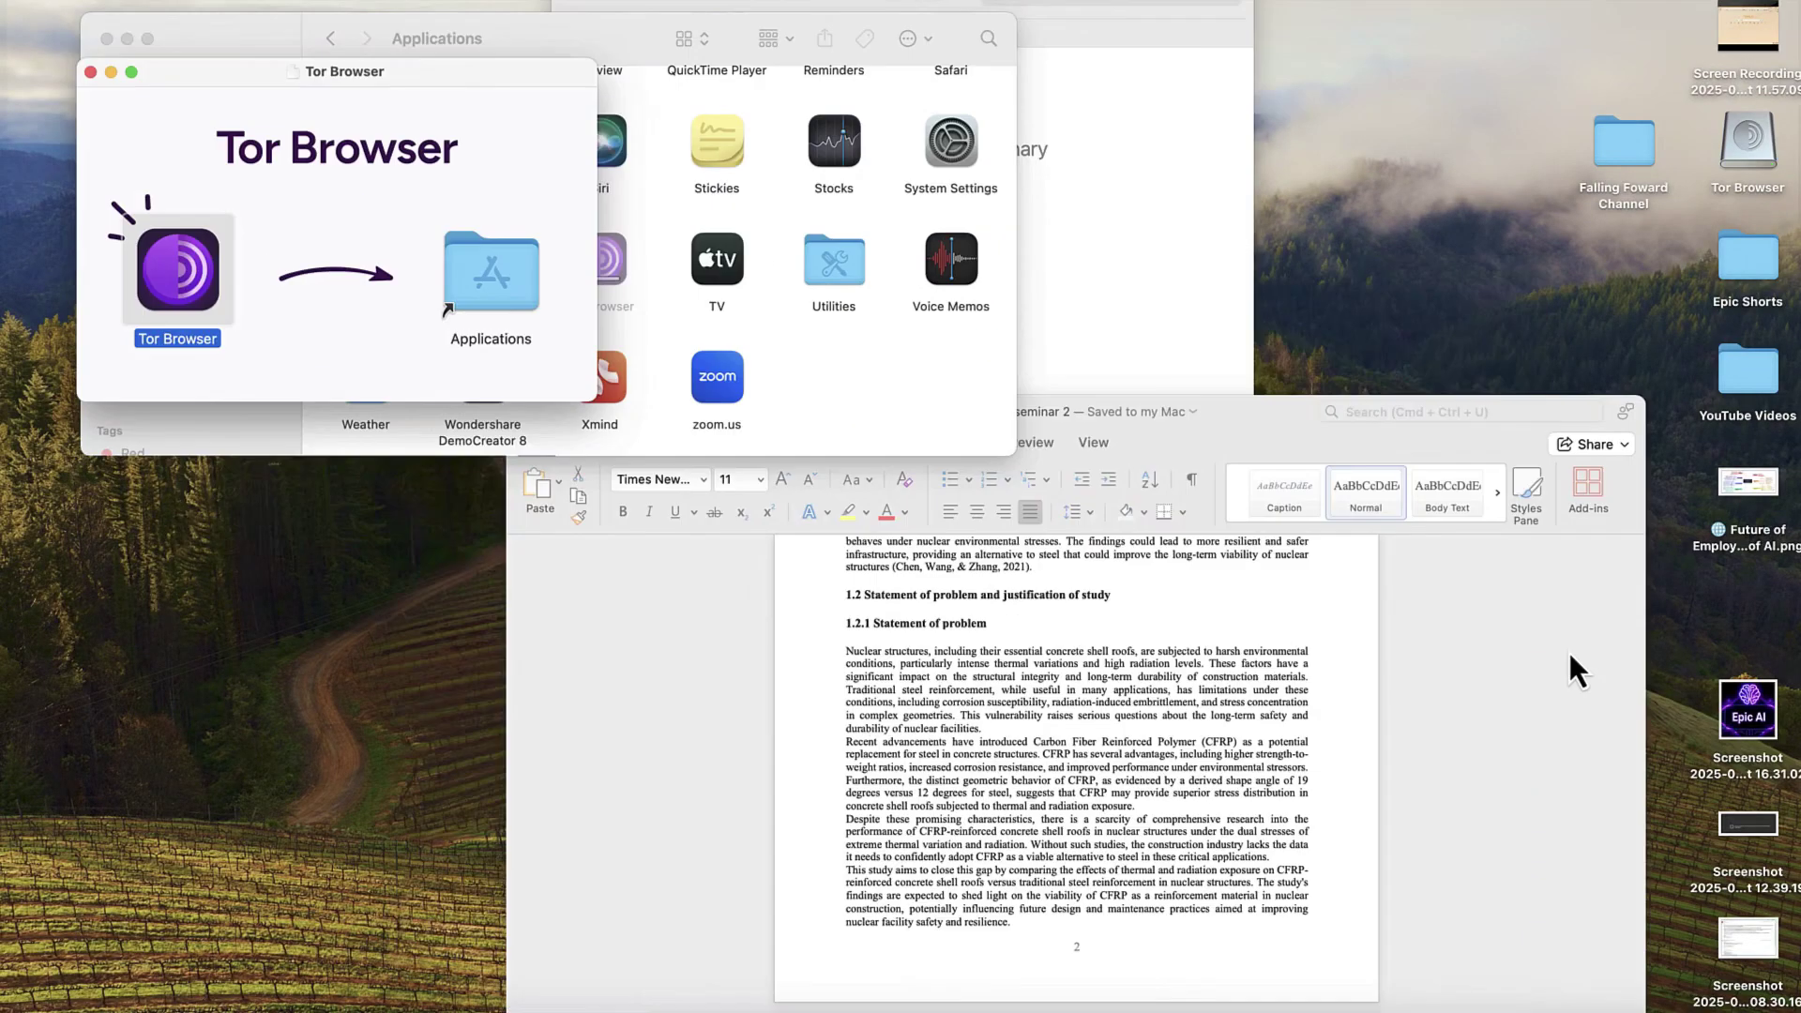
pyautogui.press('F11')
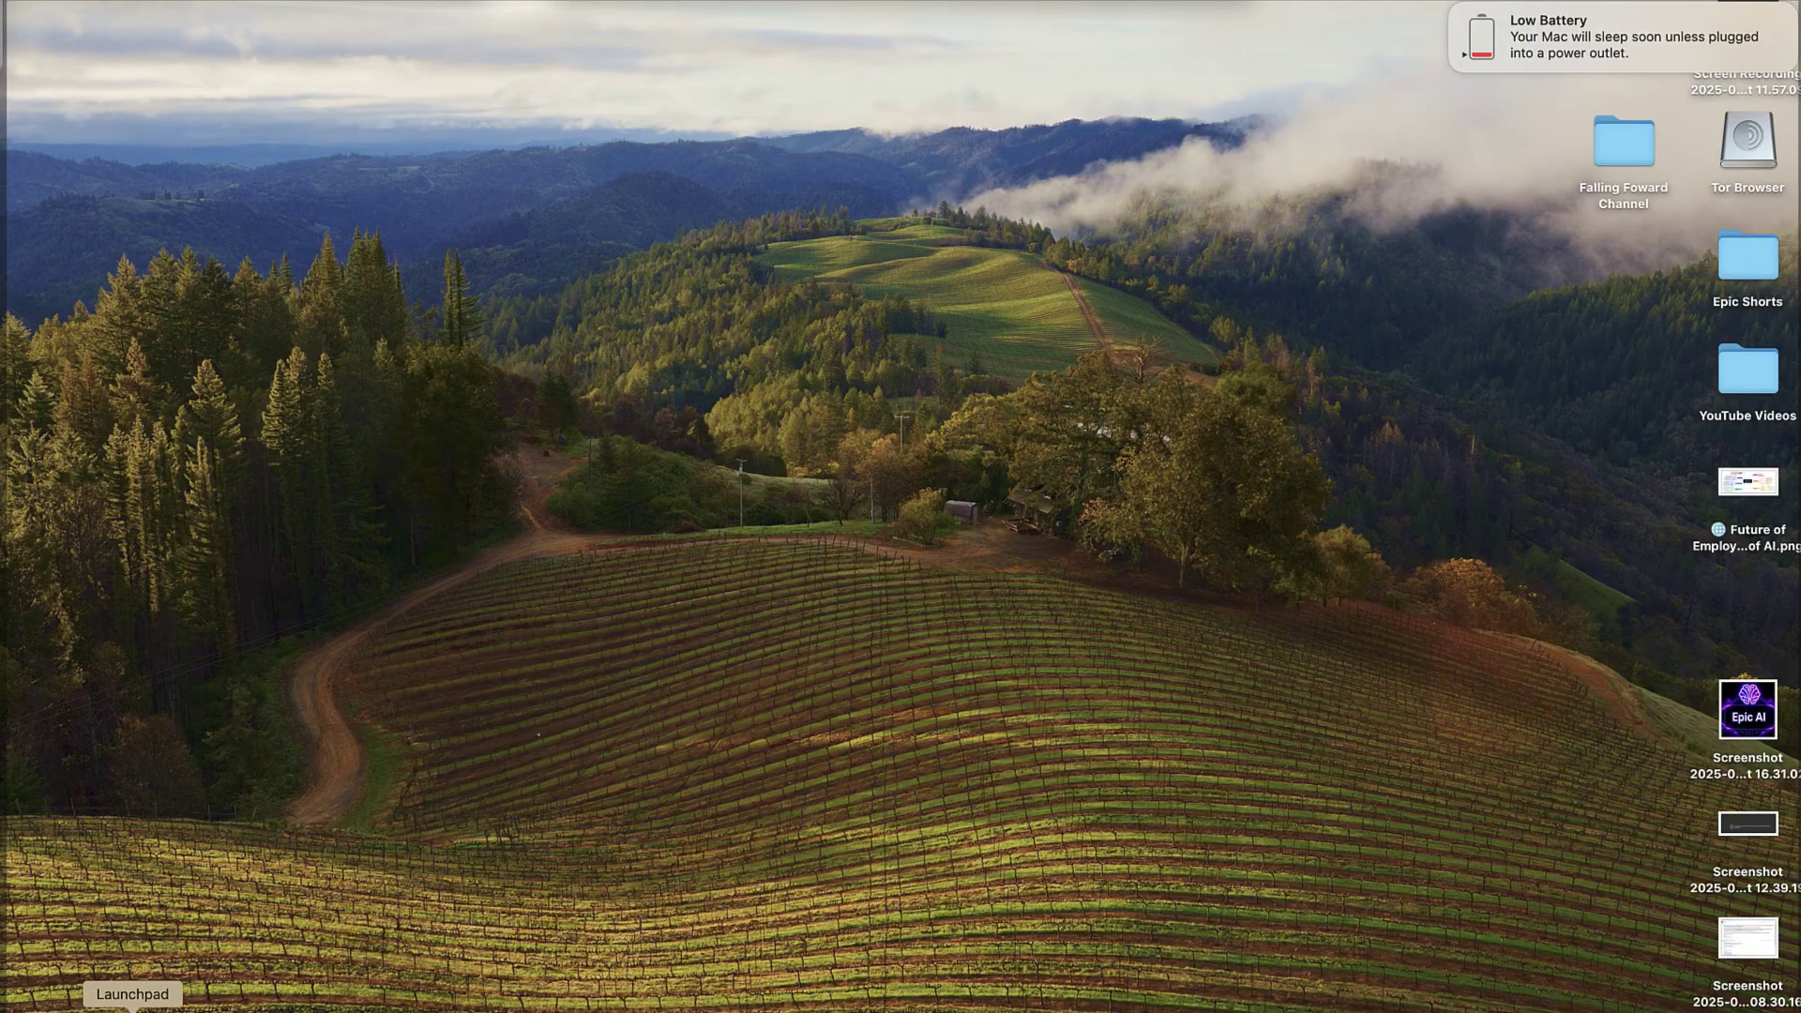
# - Launch Tor Browser from Launchpad's second page and approve the downloaded-app security prompt
pyautogui.click(132, 1009)
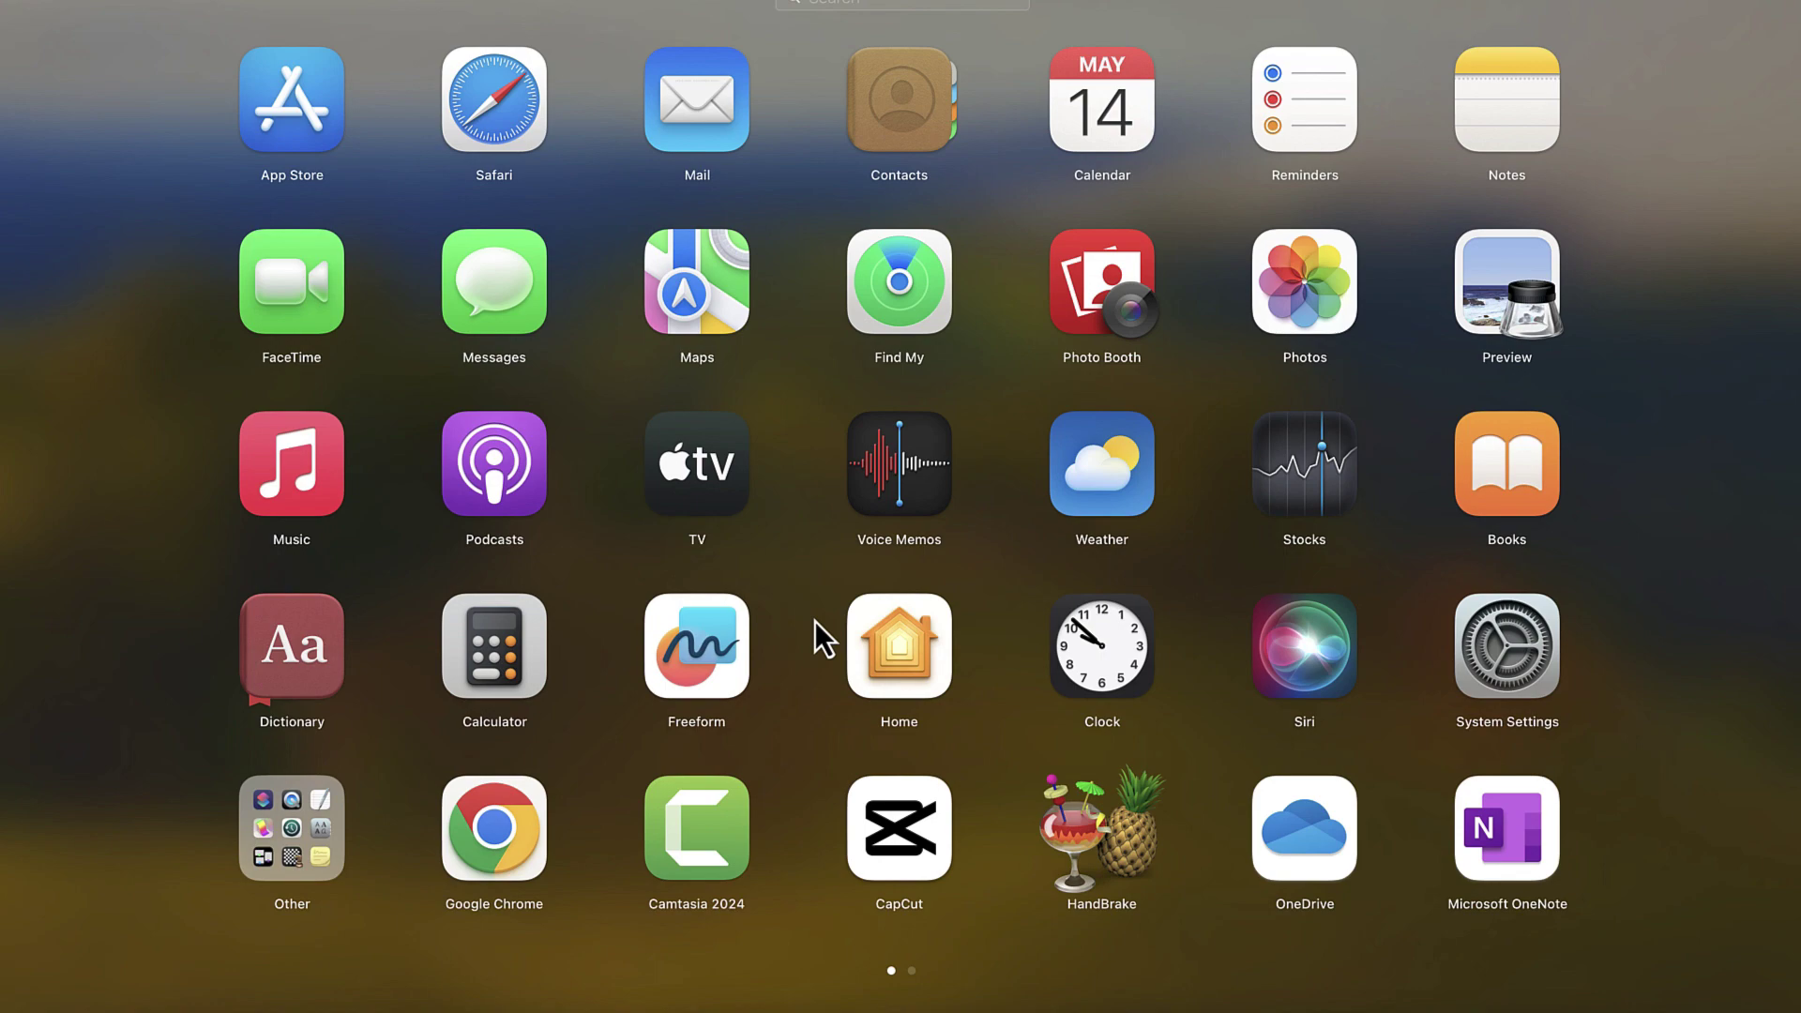
pyautogui.hscroll(5, 814, 621)
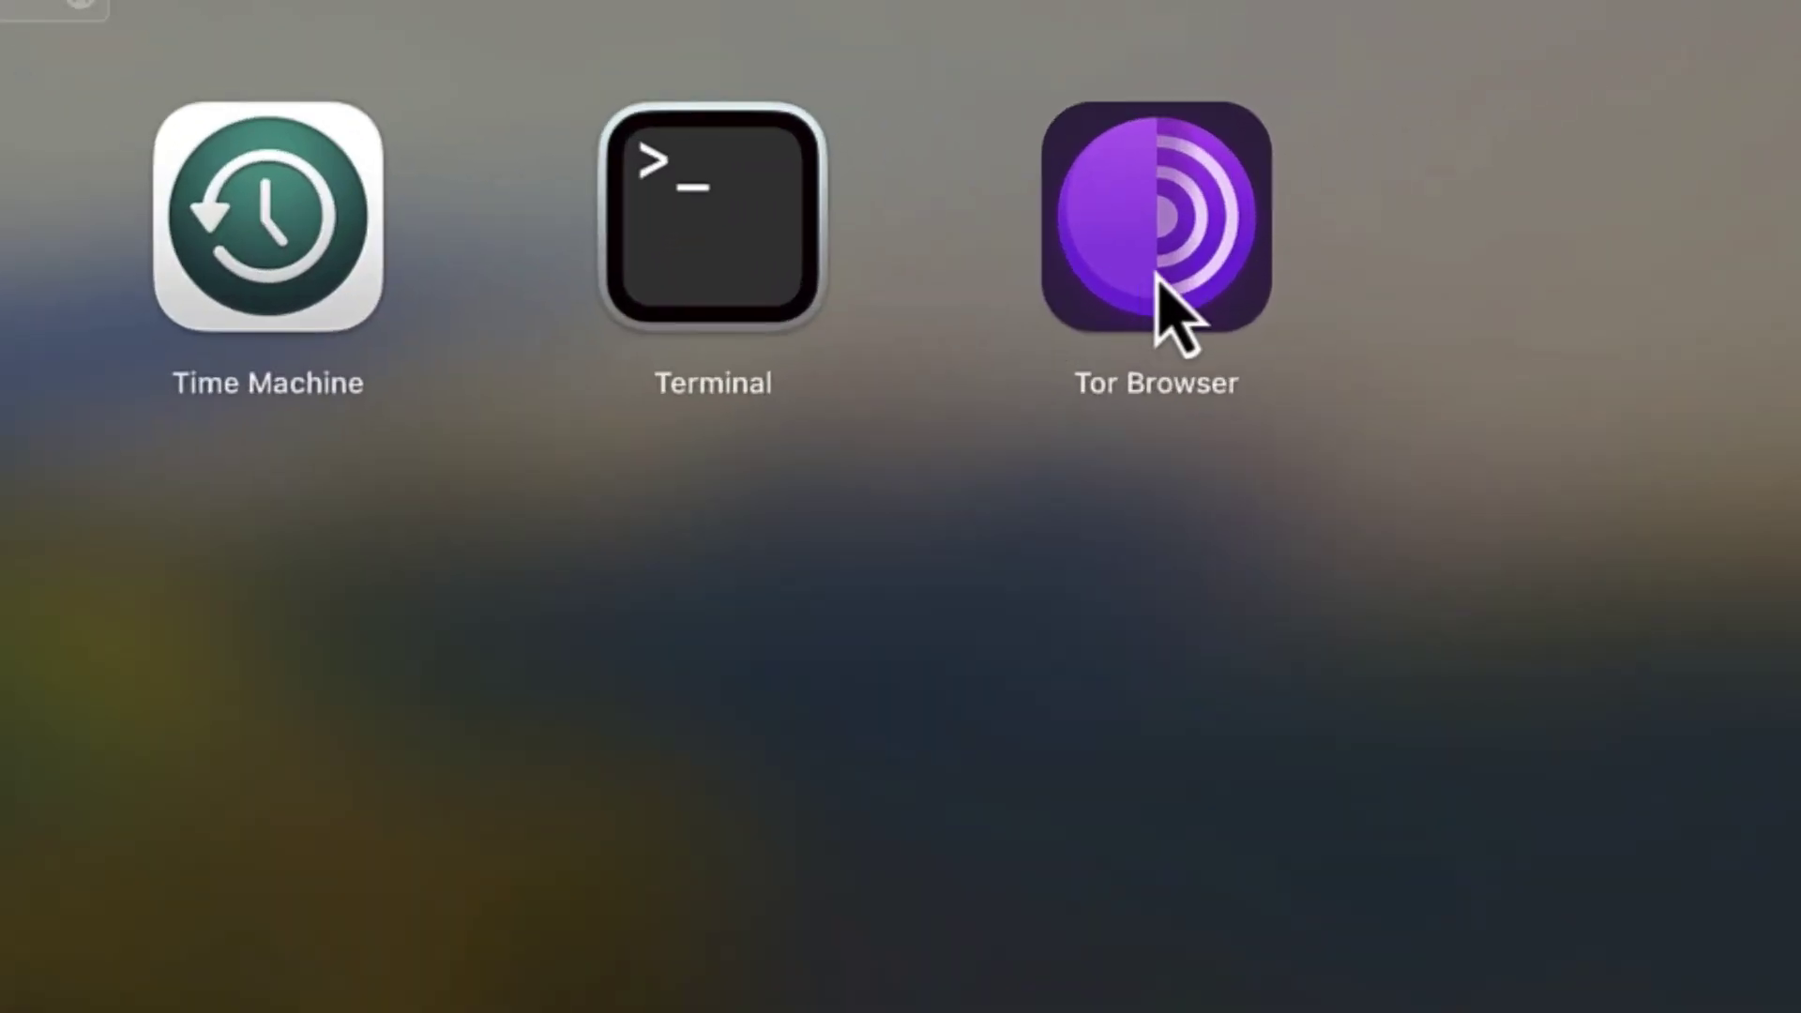
pyautogui.click(1156, 277)
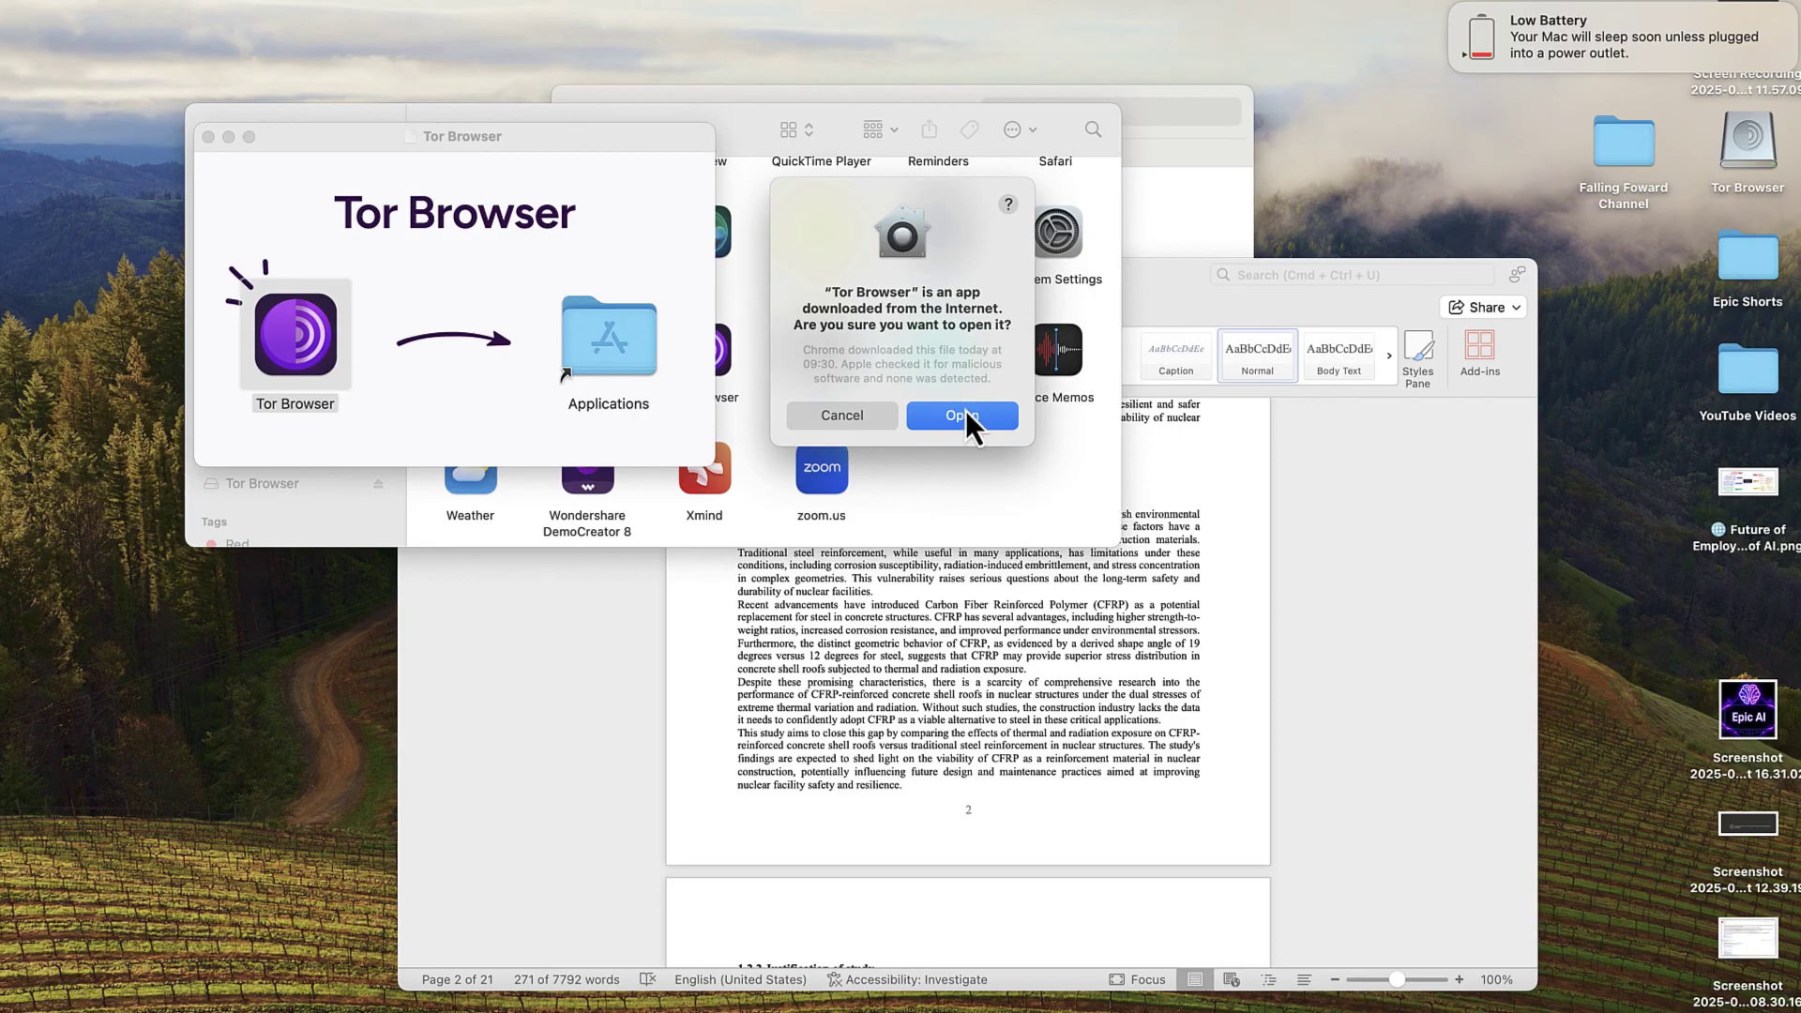
pyautogui.click(965, 413)
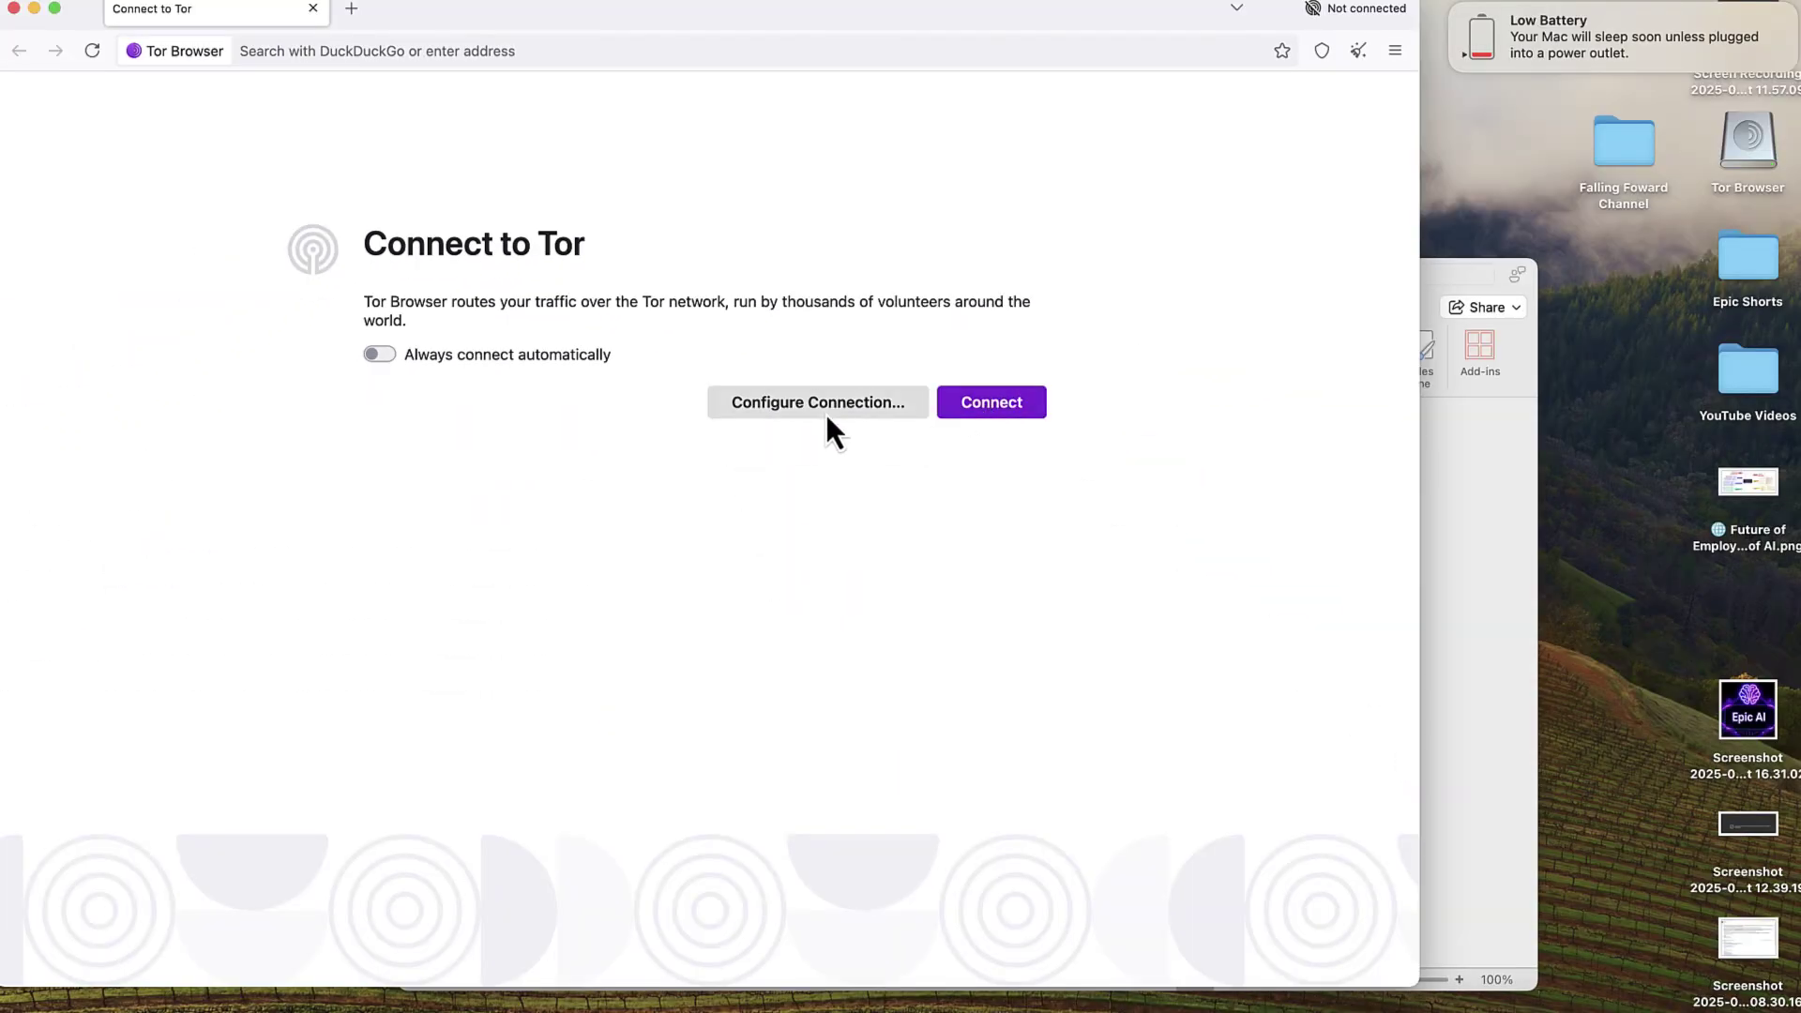
# - Open Configure Connection settings and review the Bridges section, which has no bridges added
pyautogui.click(824, 411)
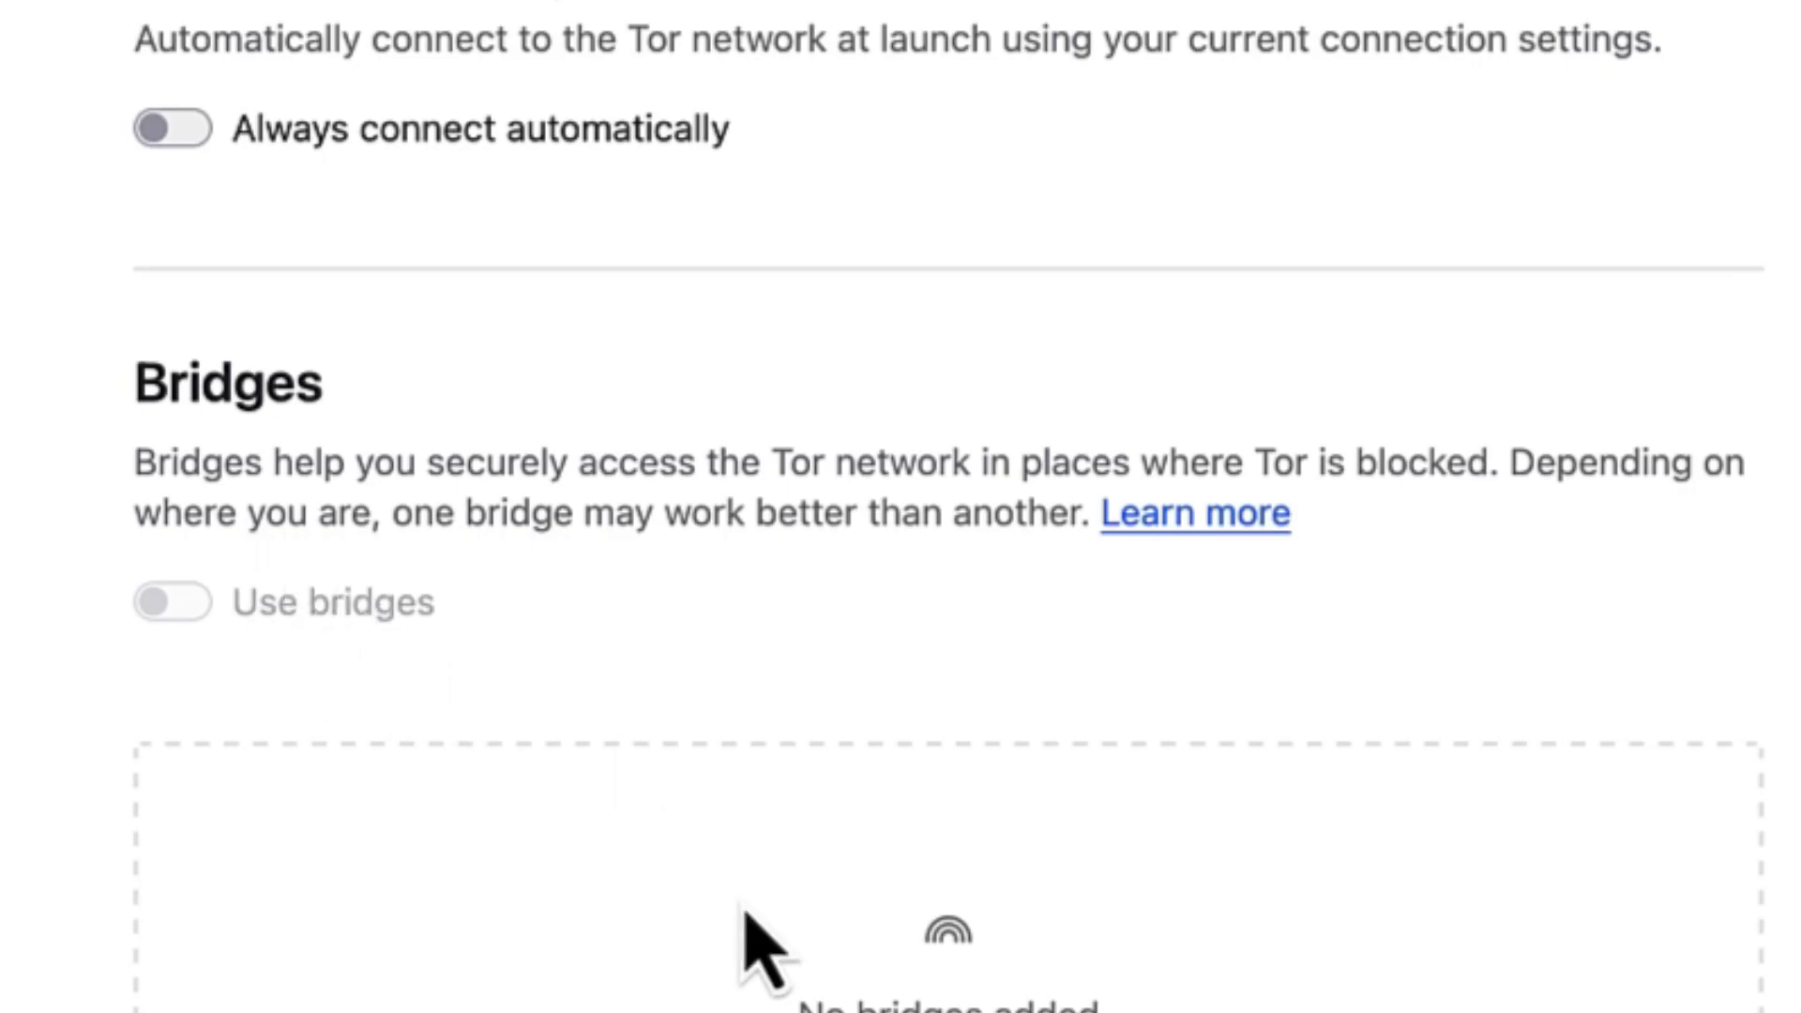
pyautogui.scroll(-5, 741, 938)
pyautogui.scroll(10, 750, 938)
pyautogui.scroll(4, 460, 647)
pyautogui.scroll(-8, 465, 656)
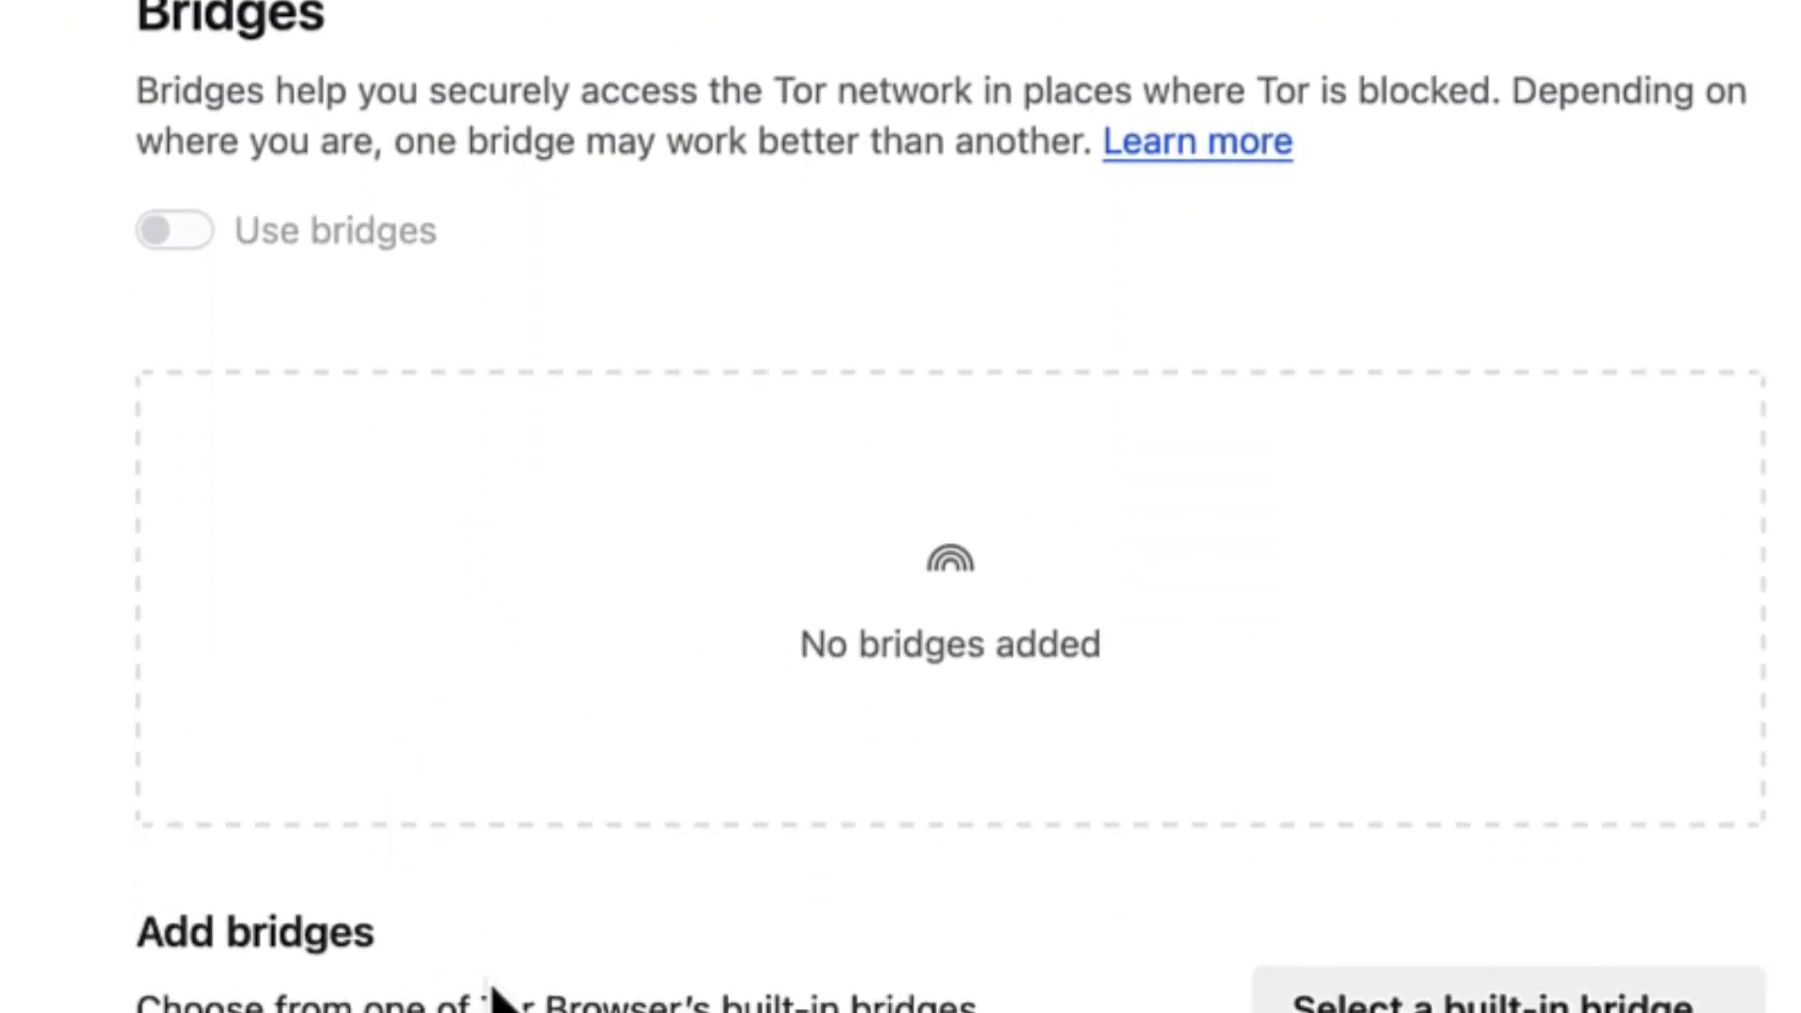
pyautogui.scroll(-15, 736, 655)
pyautogui.scroll(-1, 713, 384)
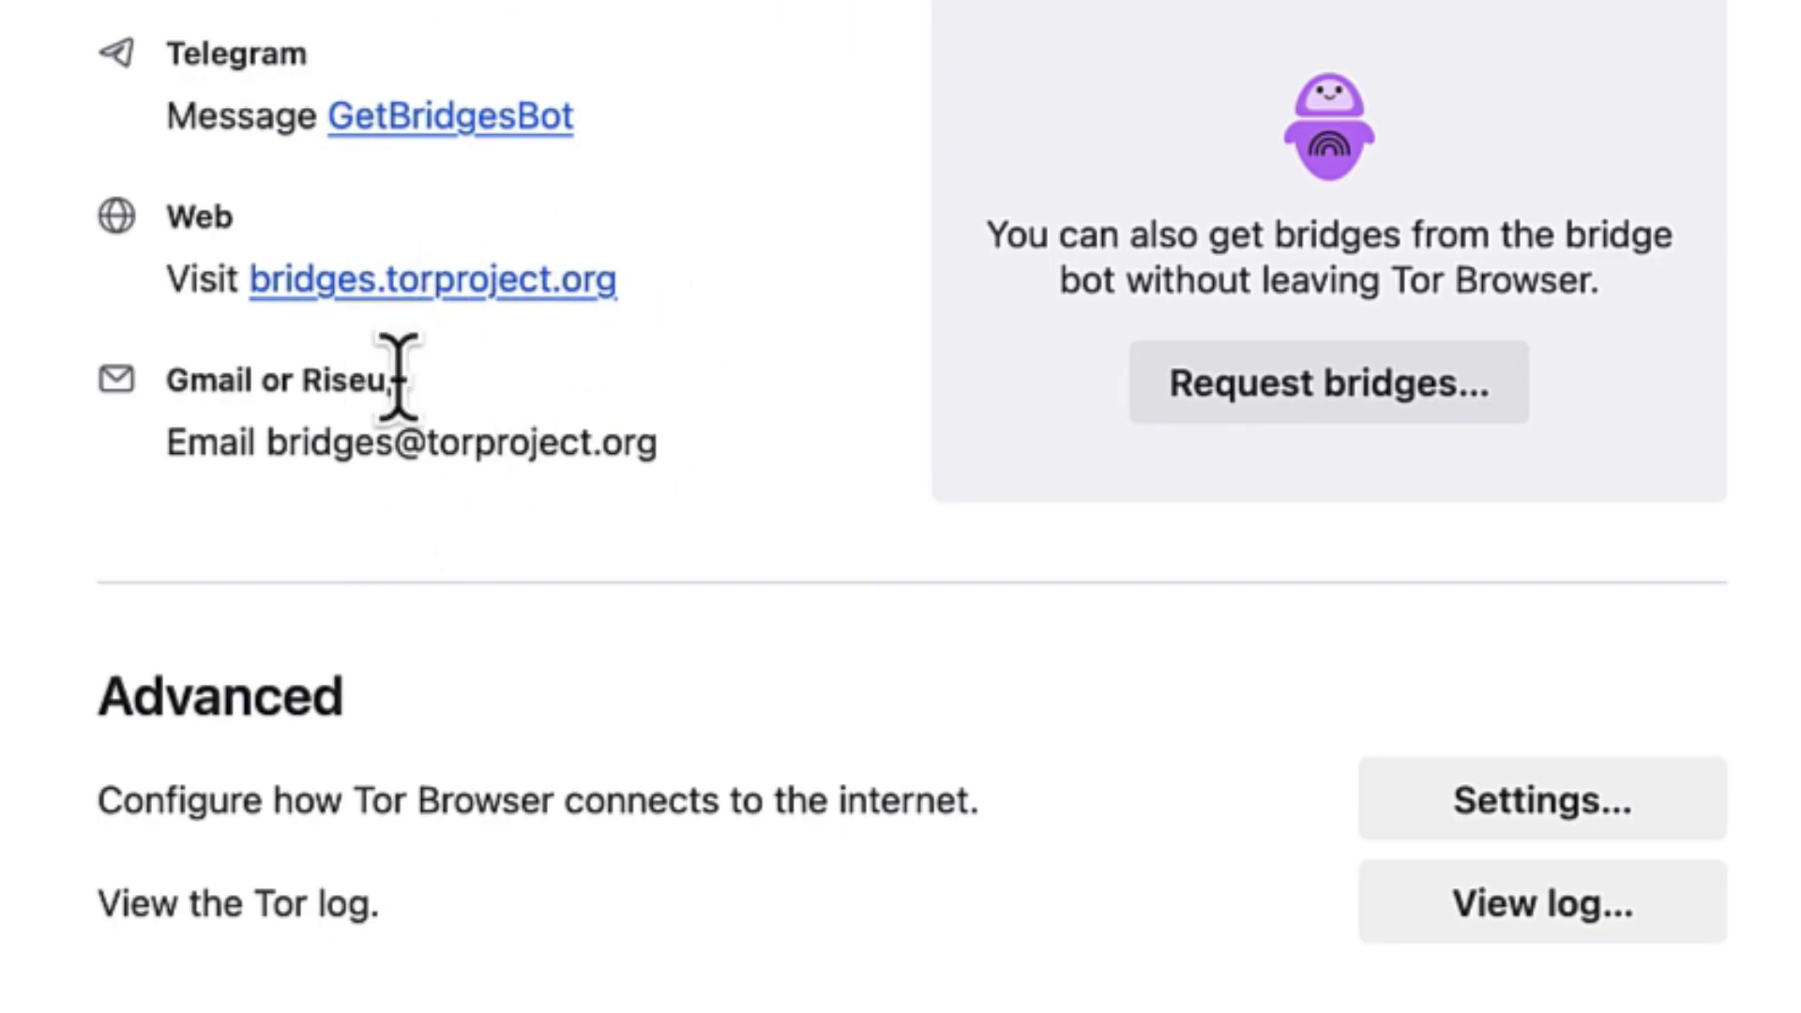
pyautogui.scroll(-1, 532, 439)
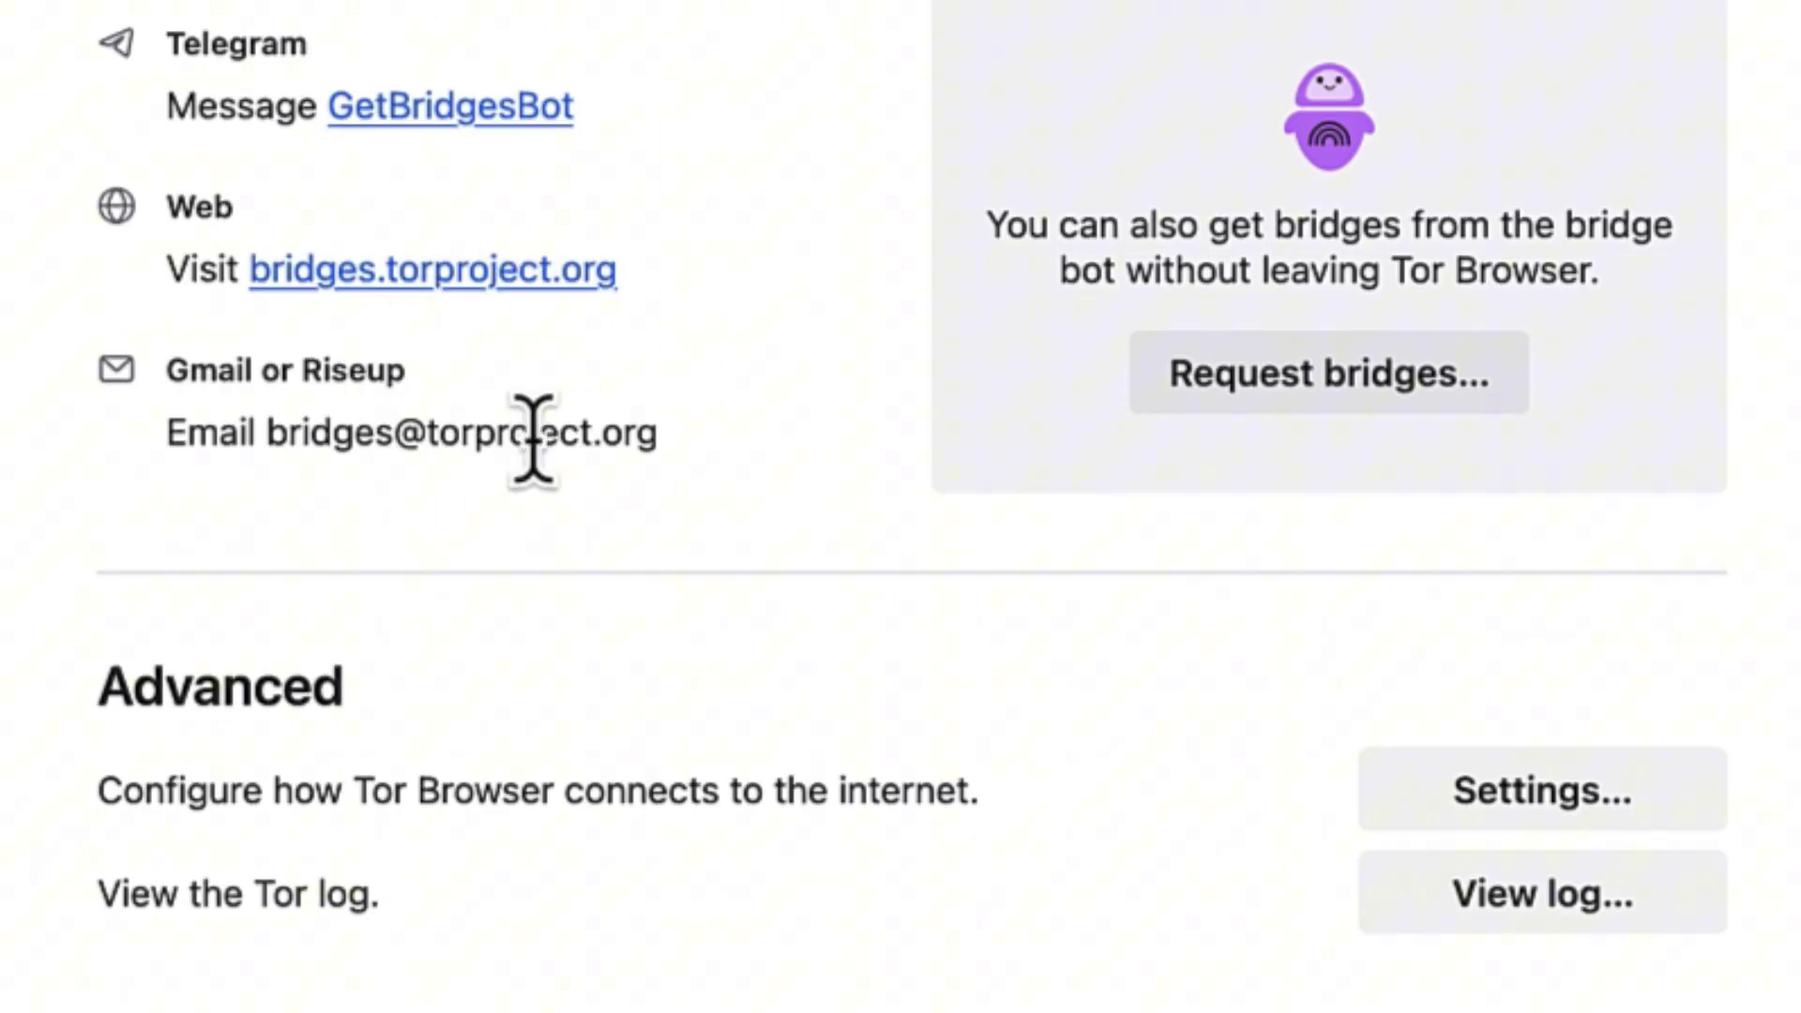
pyautogui.scroll(15, 533, 427)
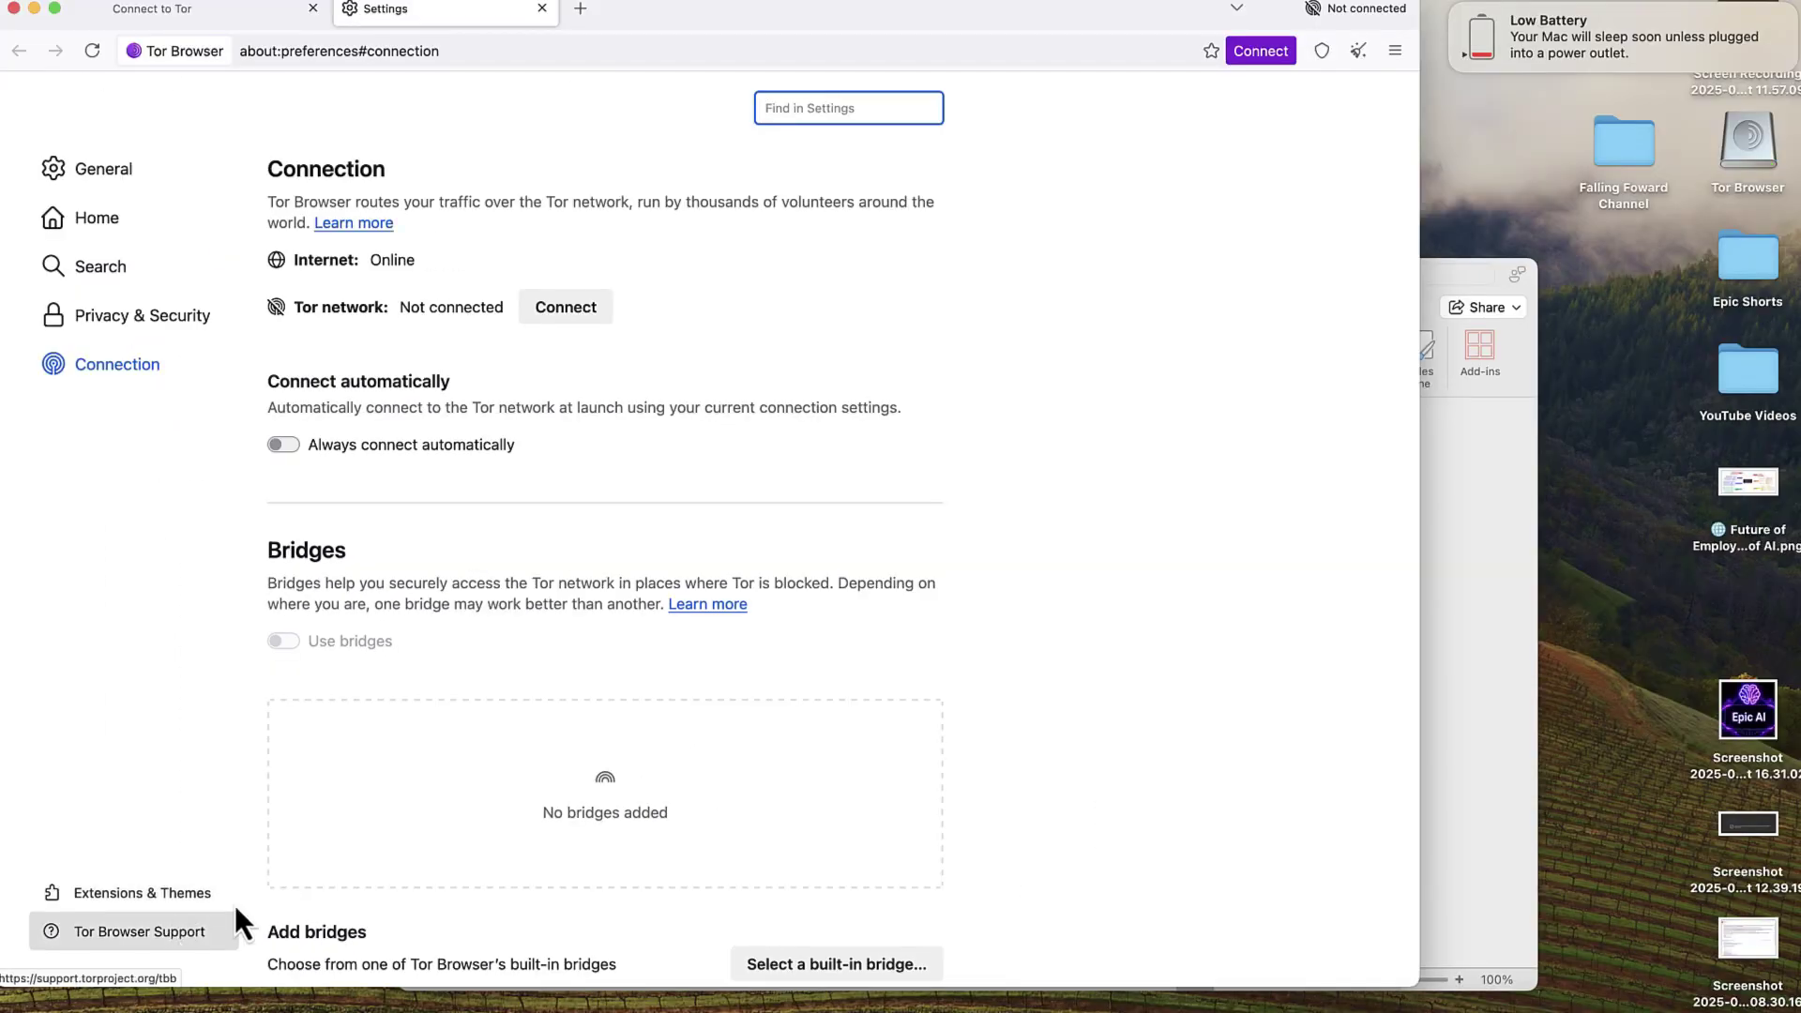
# - Dismiss the Low Battery alert and scroll Privacy & Security settings down to Security Level
pyautogui.moveTo(1512, 11)
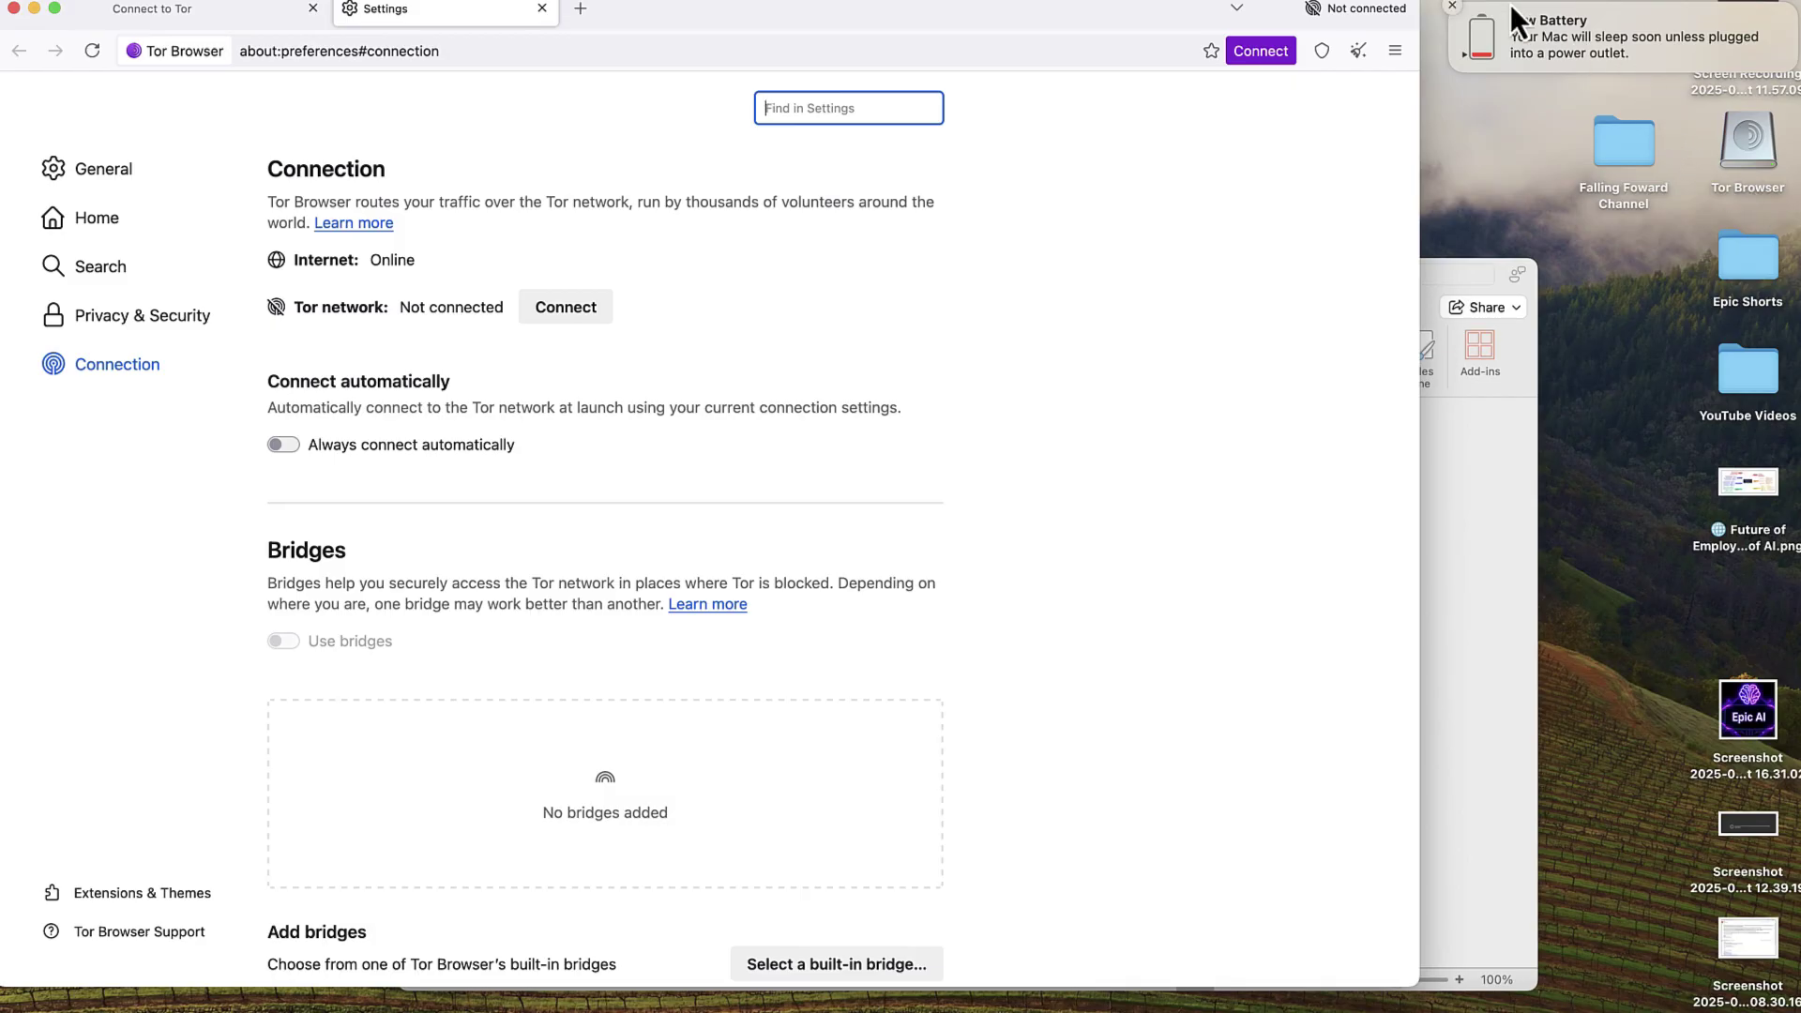
pyautogui.click(1453, 8)
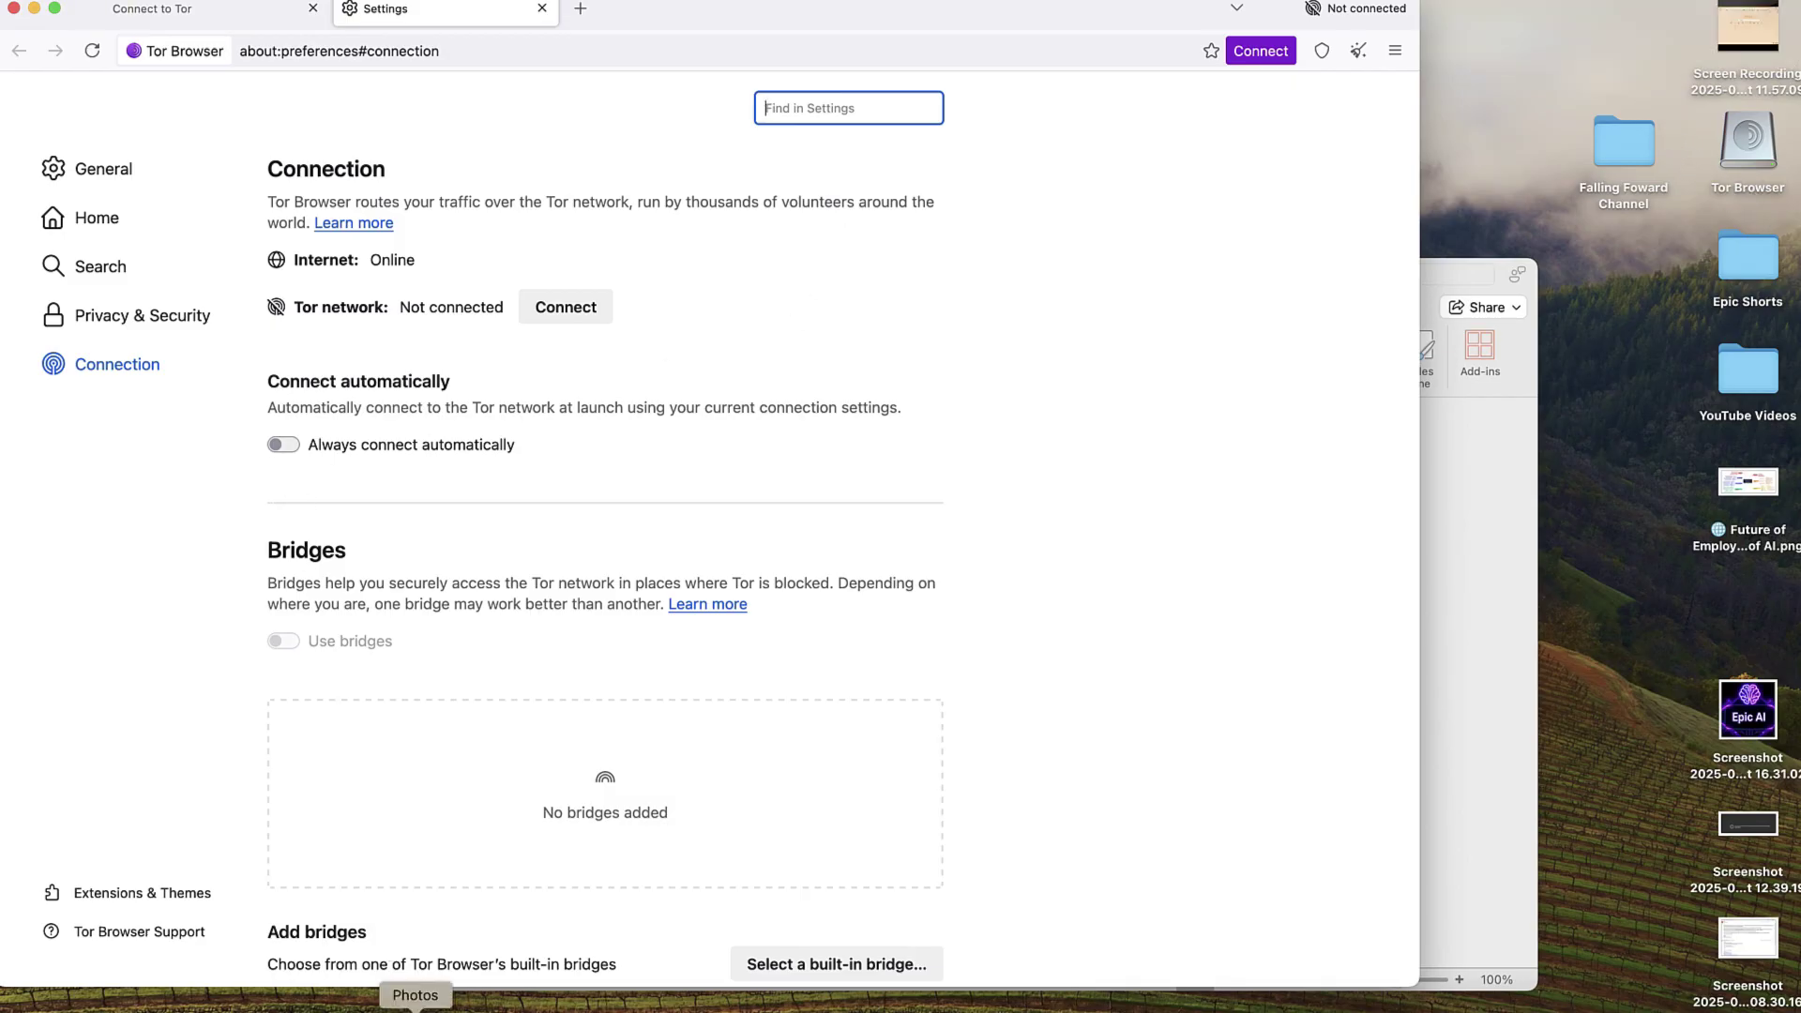
pyautogui.click(126, 331)
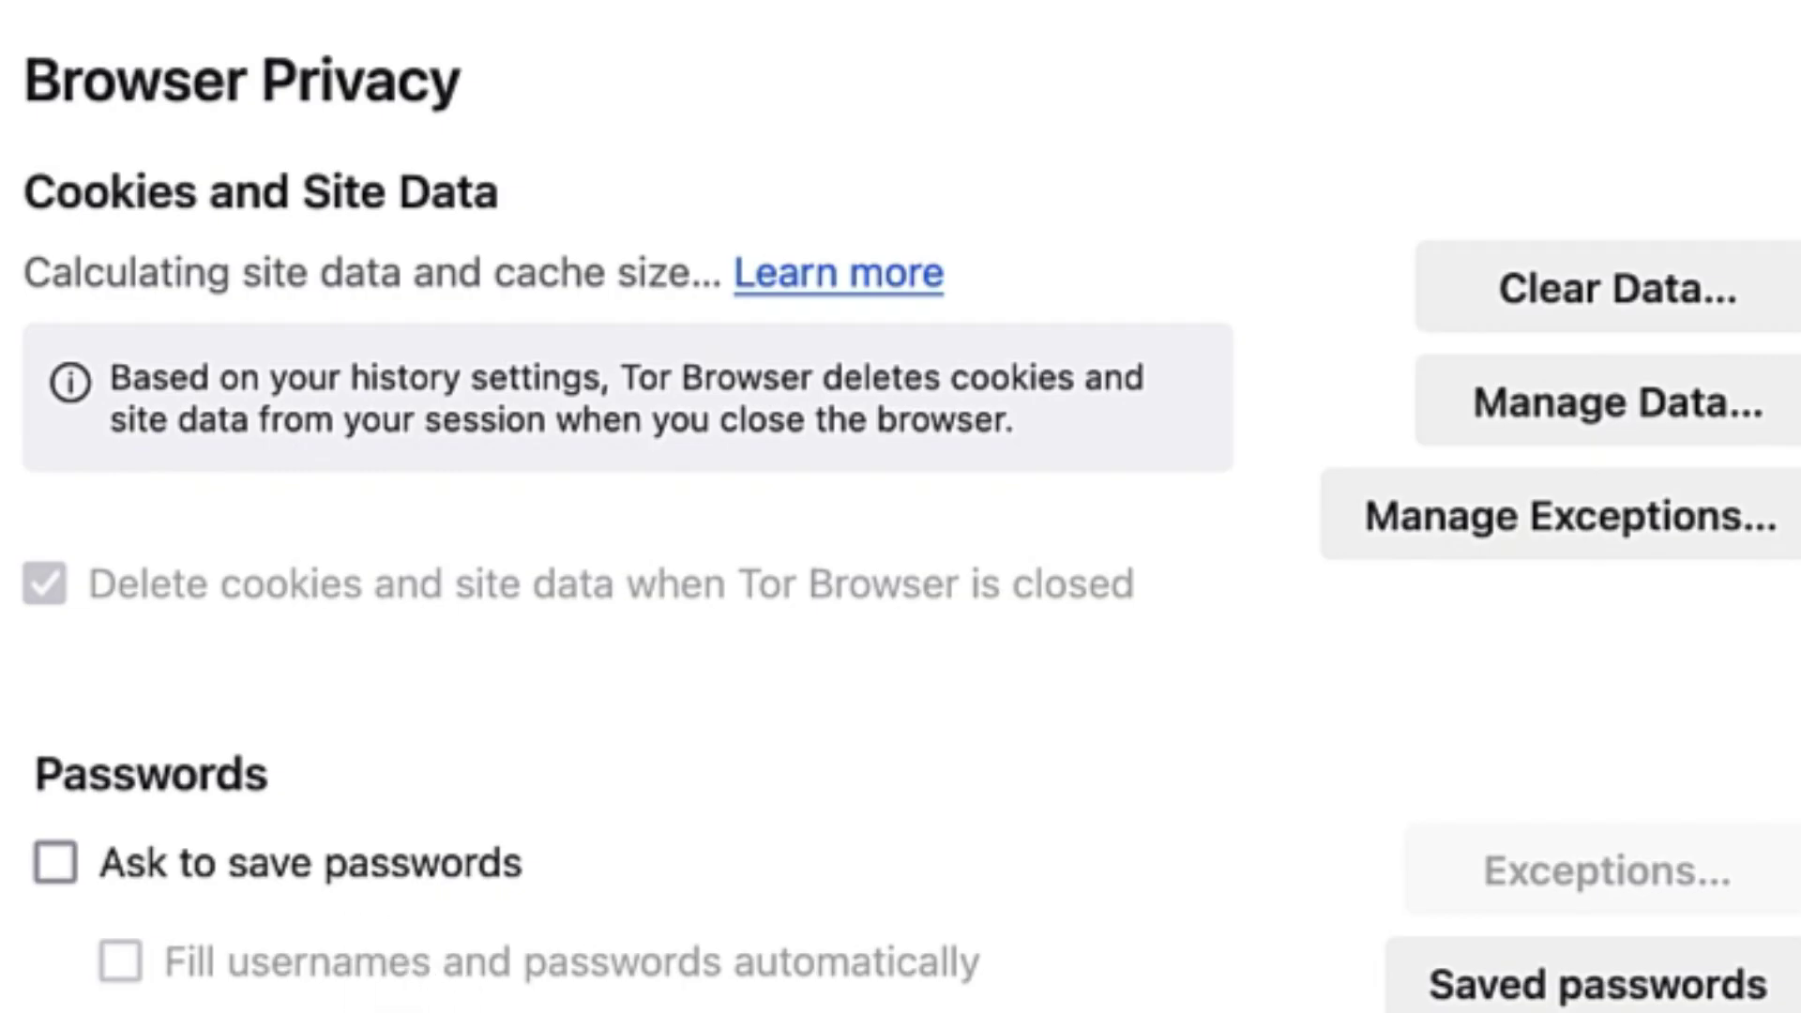
pyautogui.scroll(-10, 619, 574)
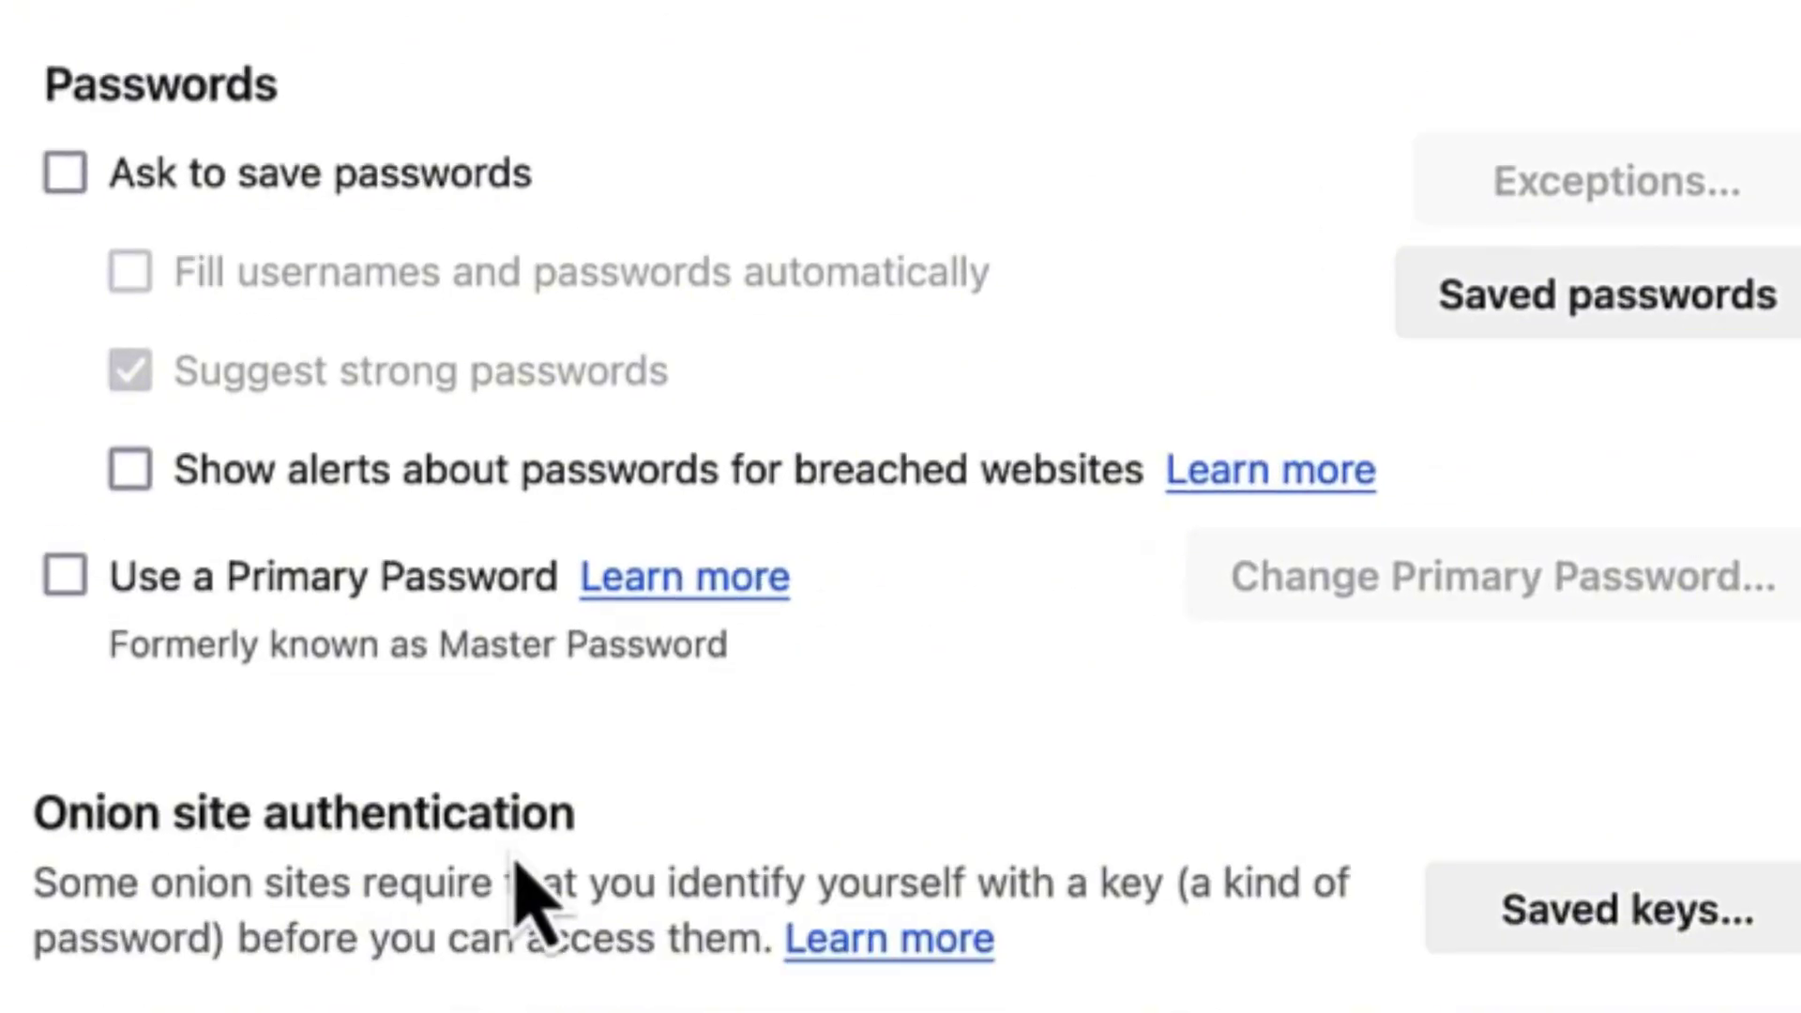
pyautogui.scroll(-10, 776, 965)
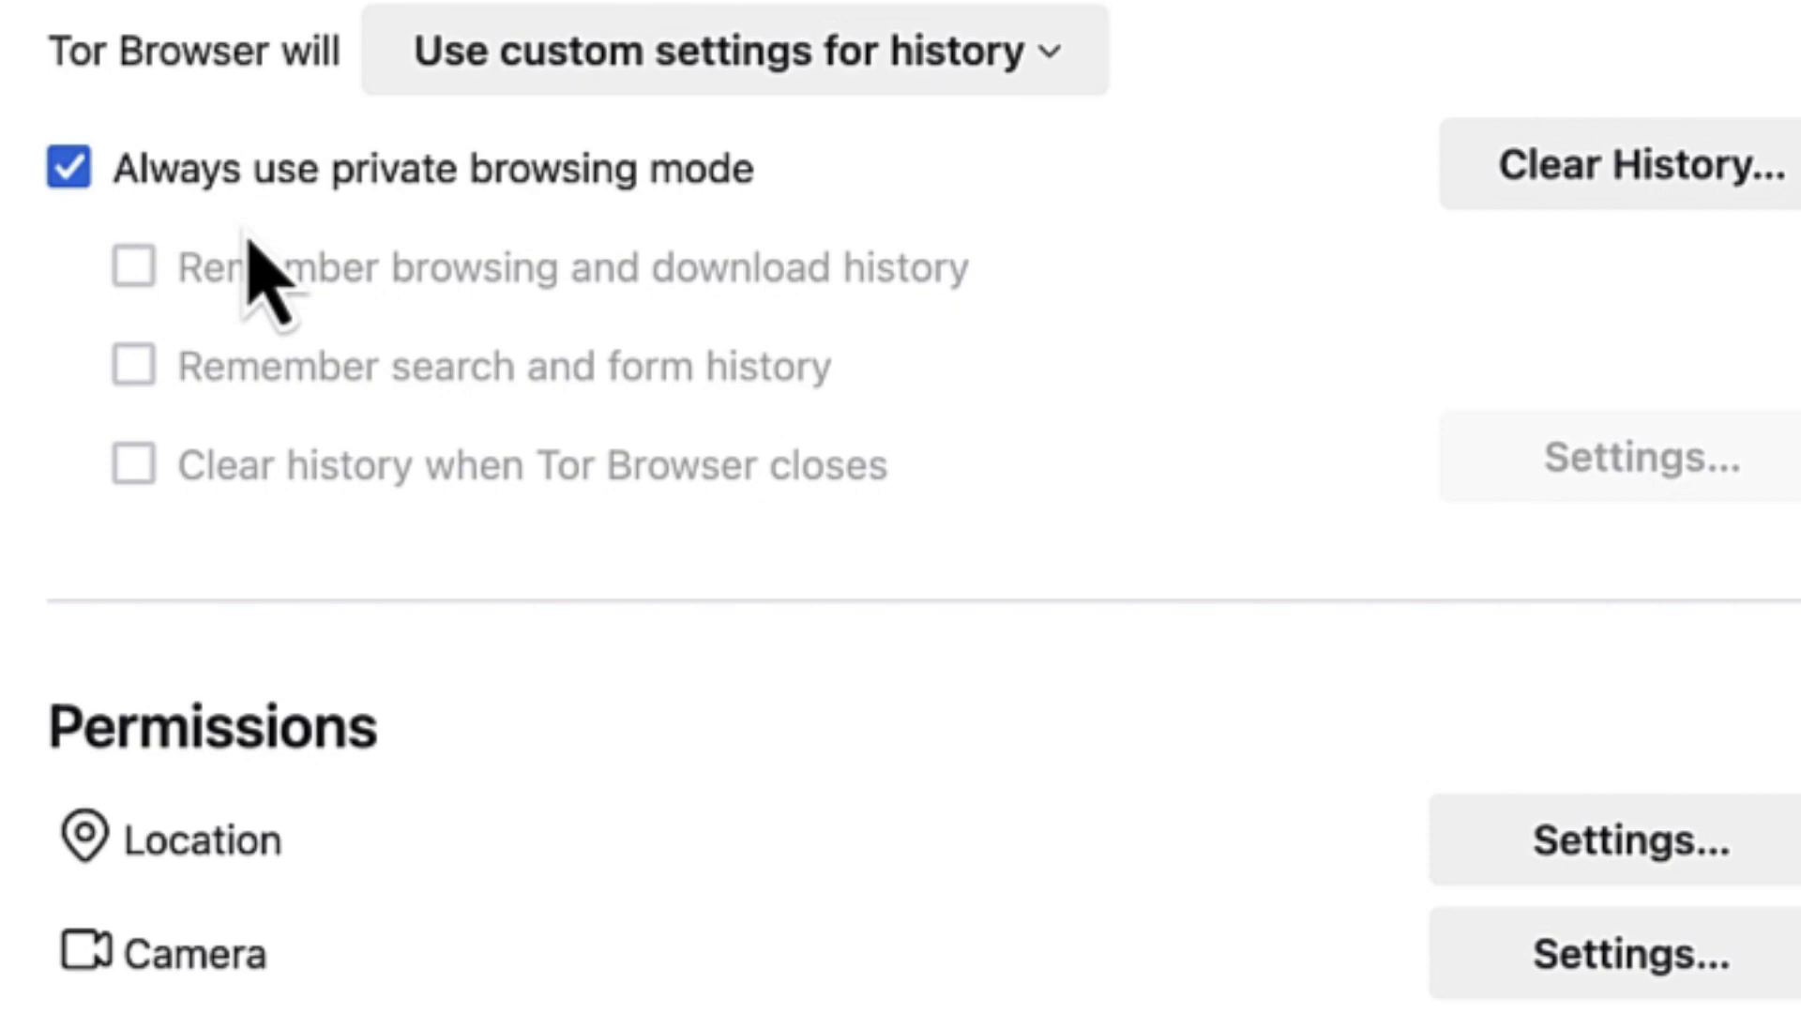
pyautogui.scroll(-10, 132, 314)
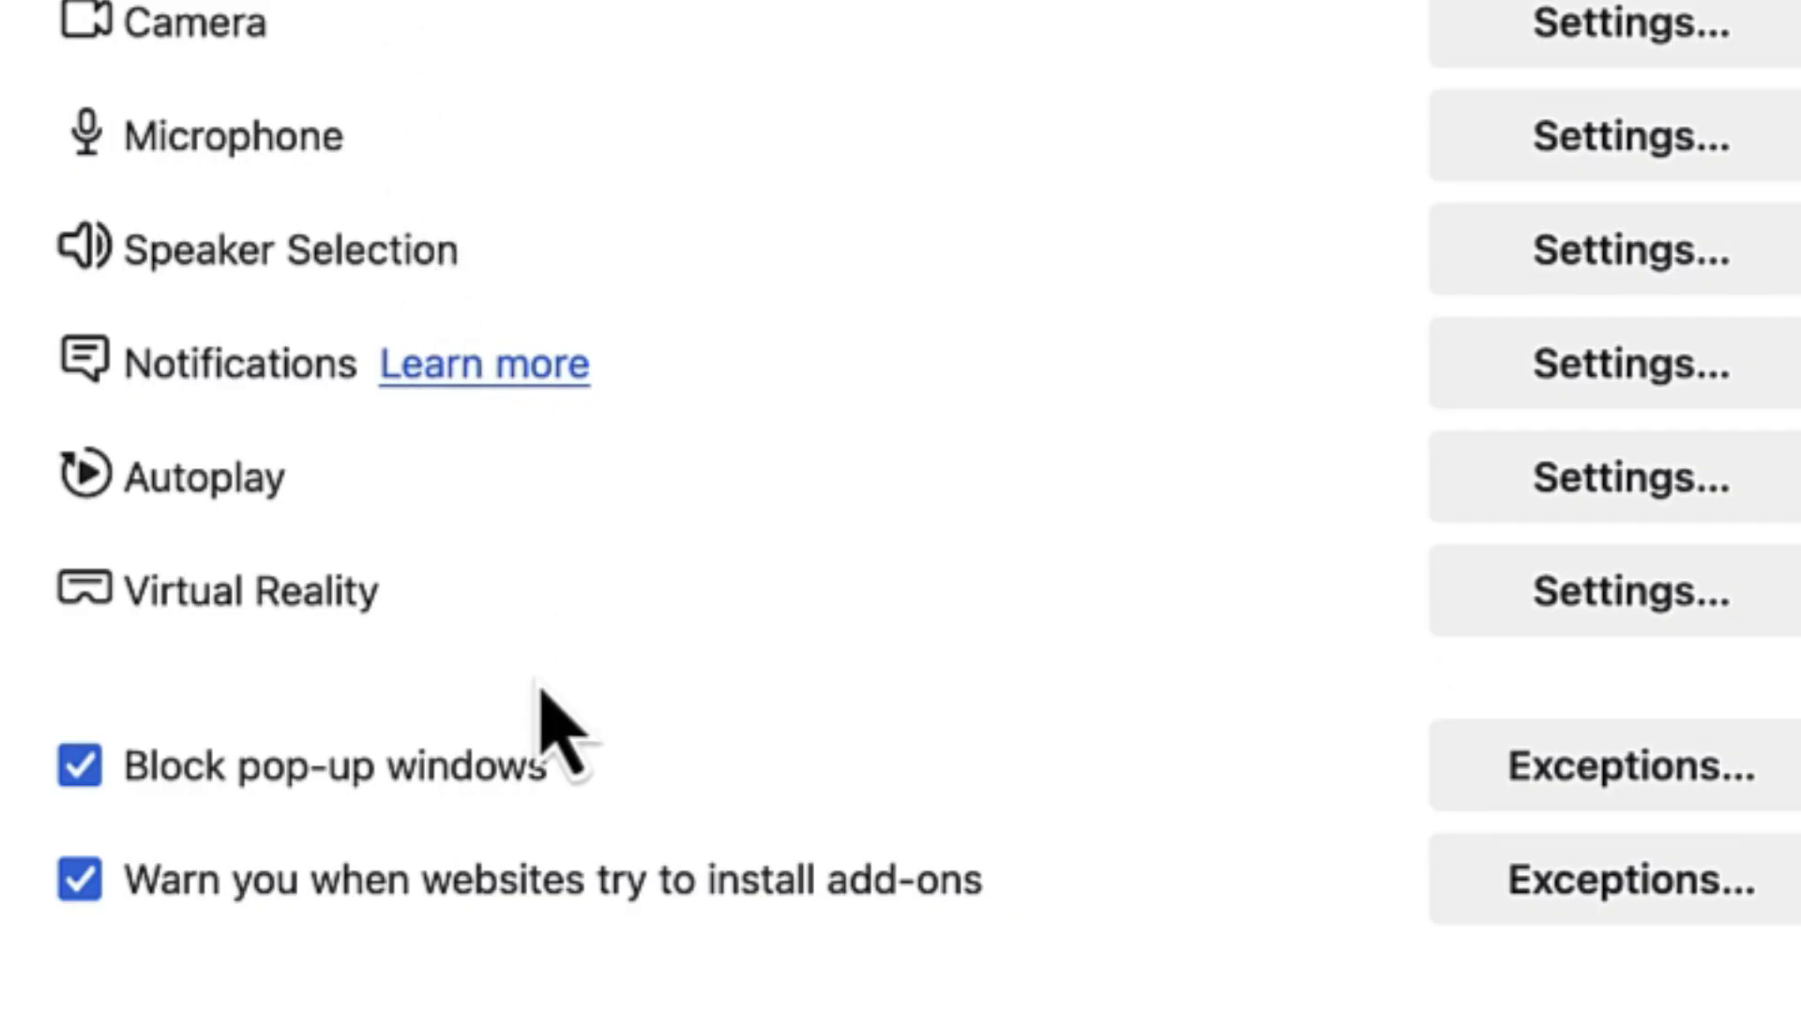
pyautogui.scroll(-5, 544, 723)
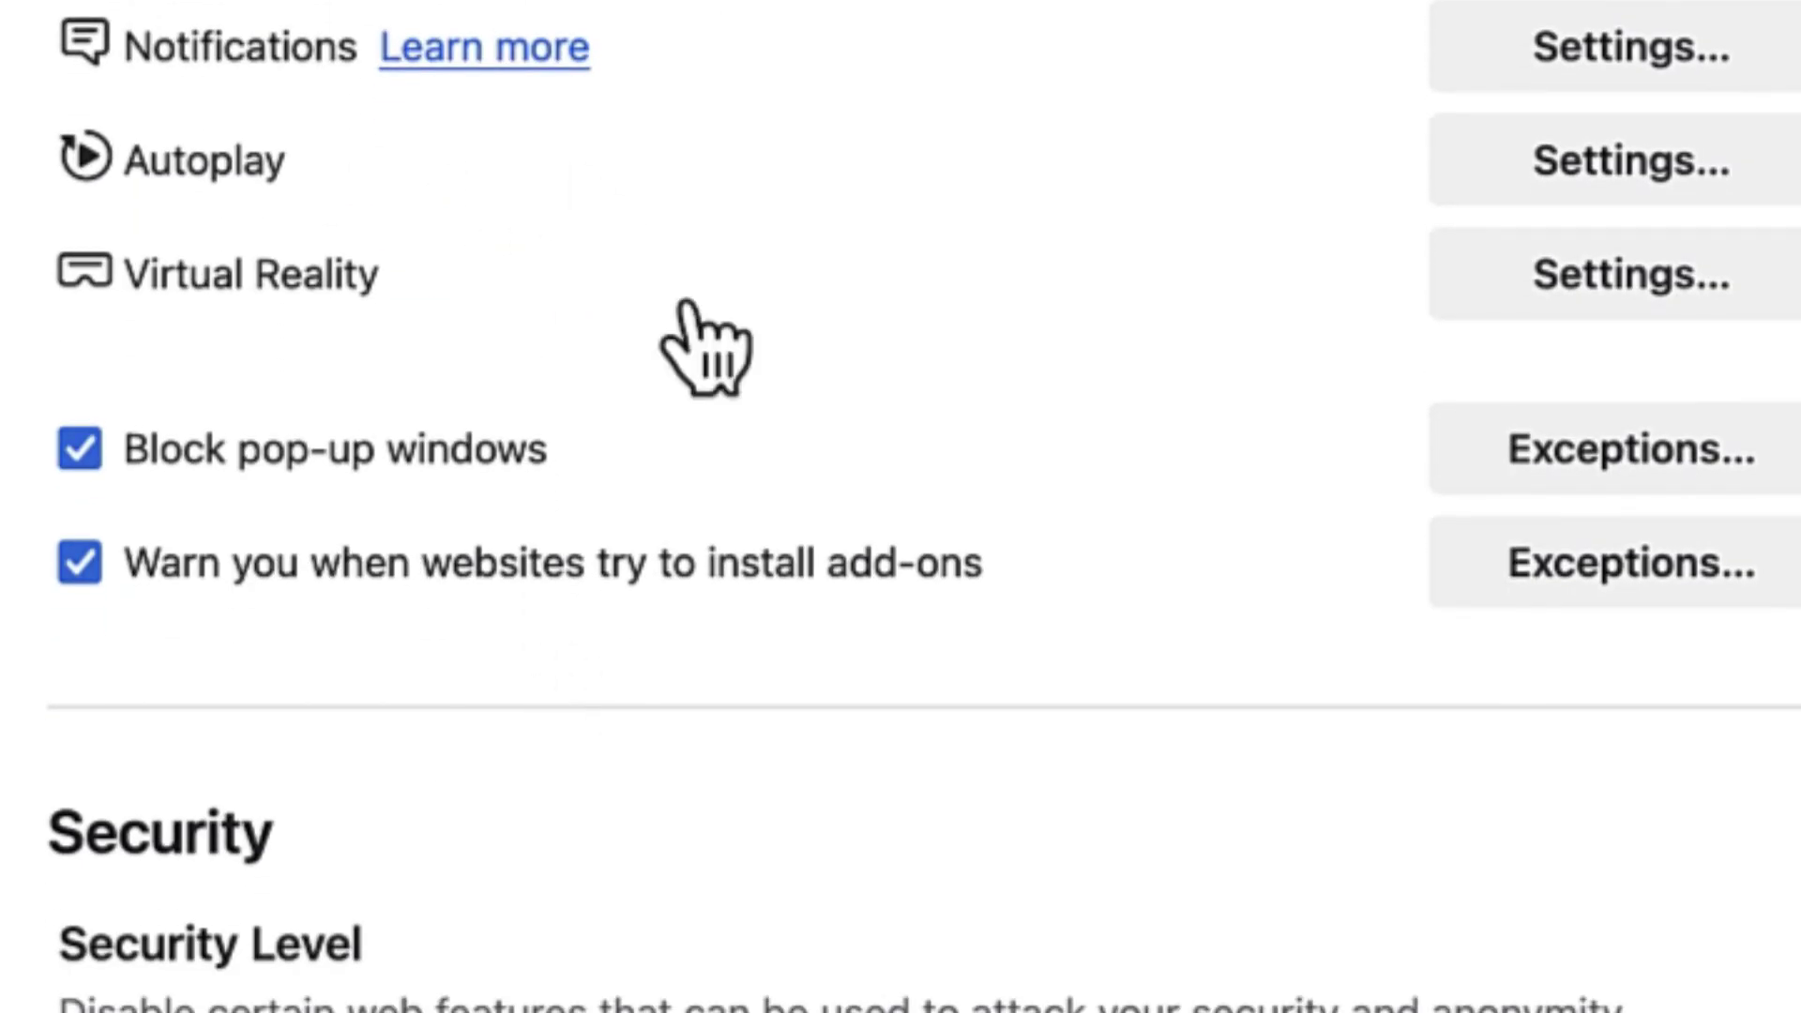
pyautogui.scroll(-10, 684, 597)
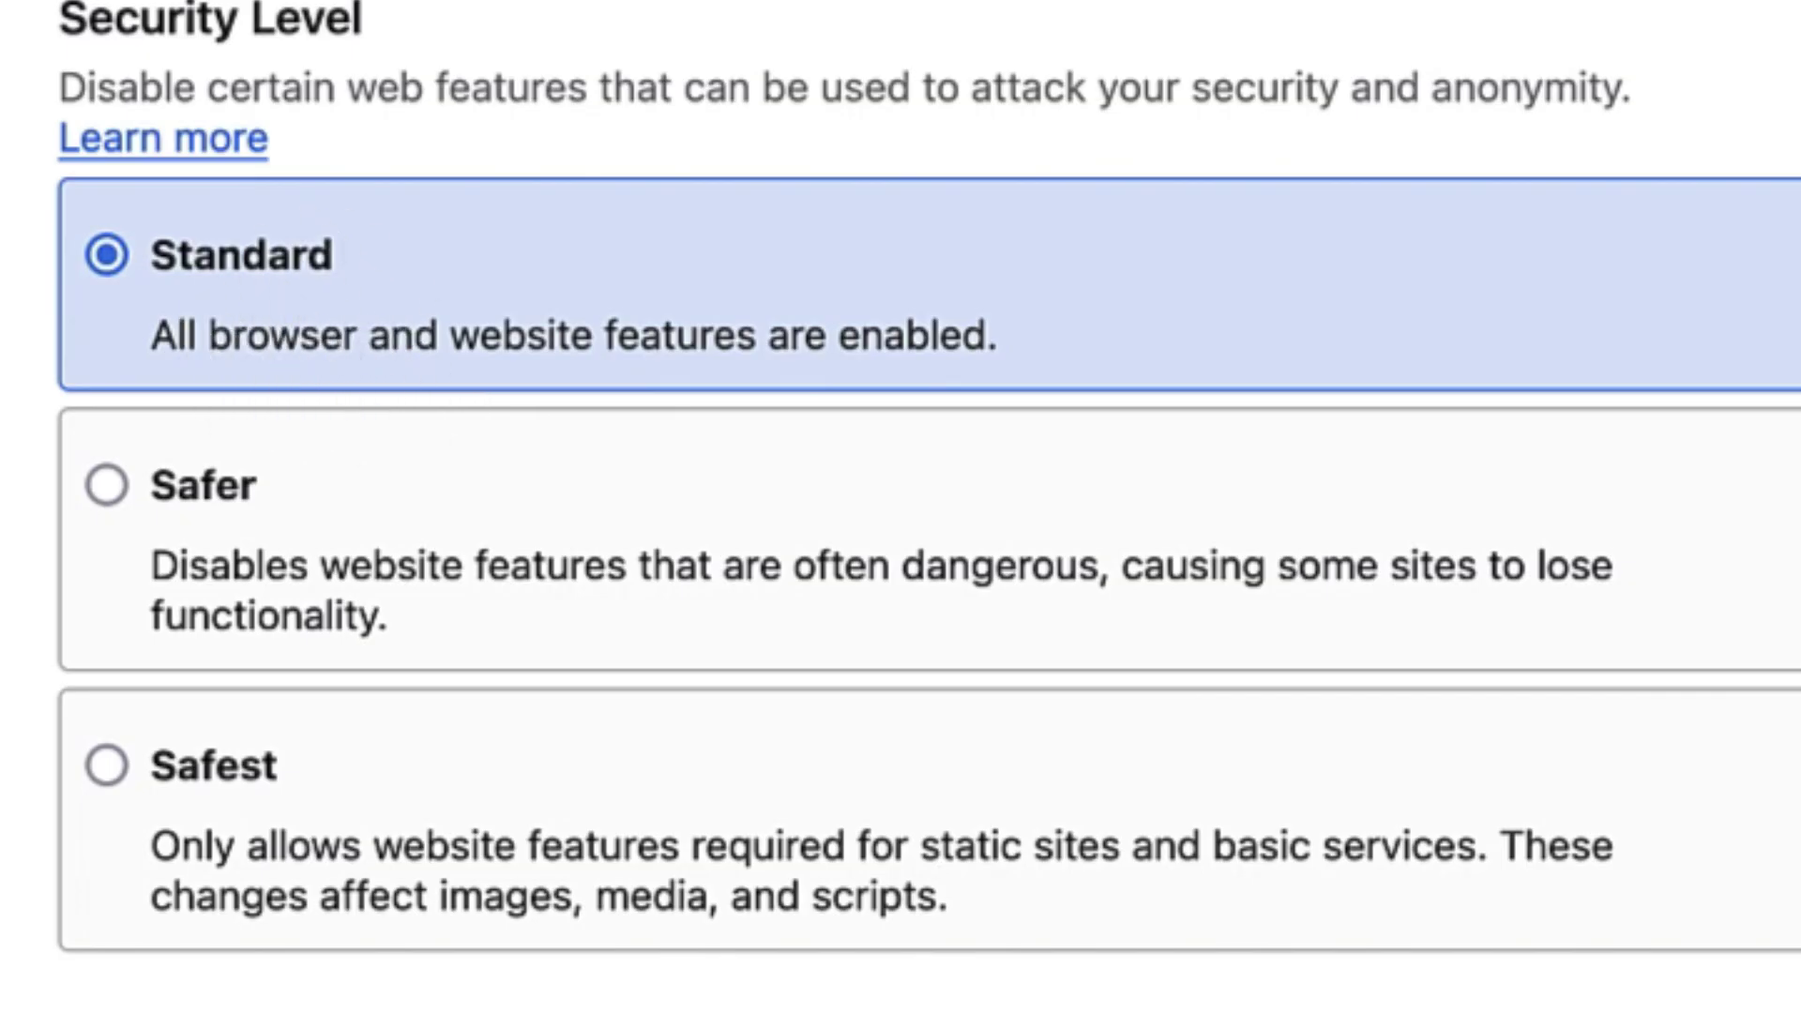
pyautogui.scroll(-10, 440, 731)
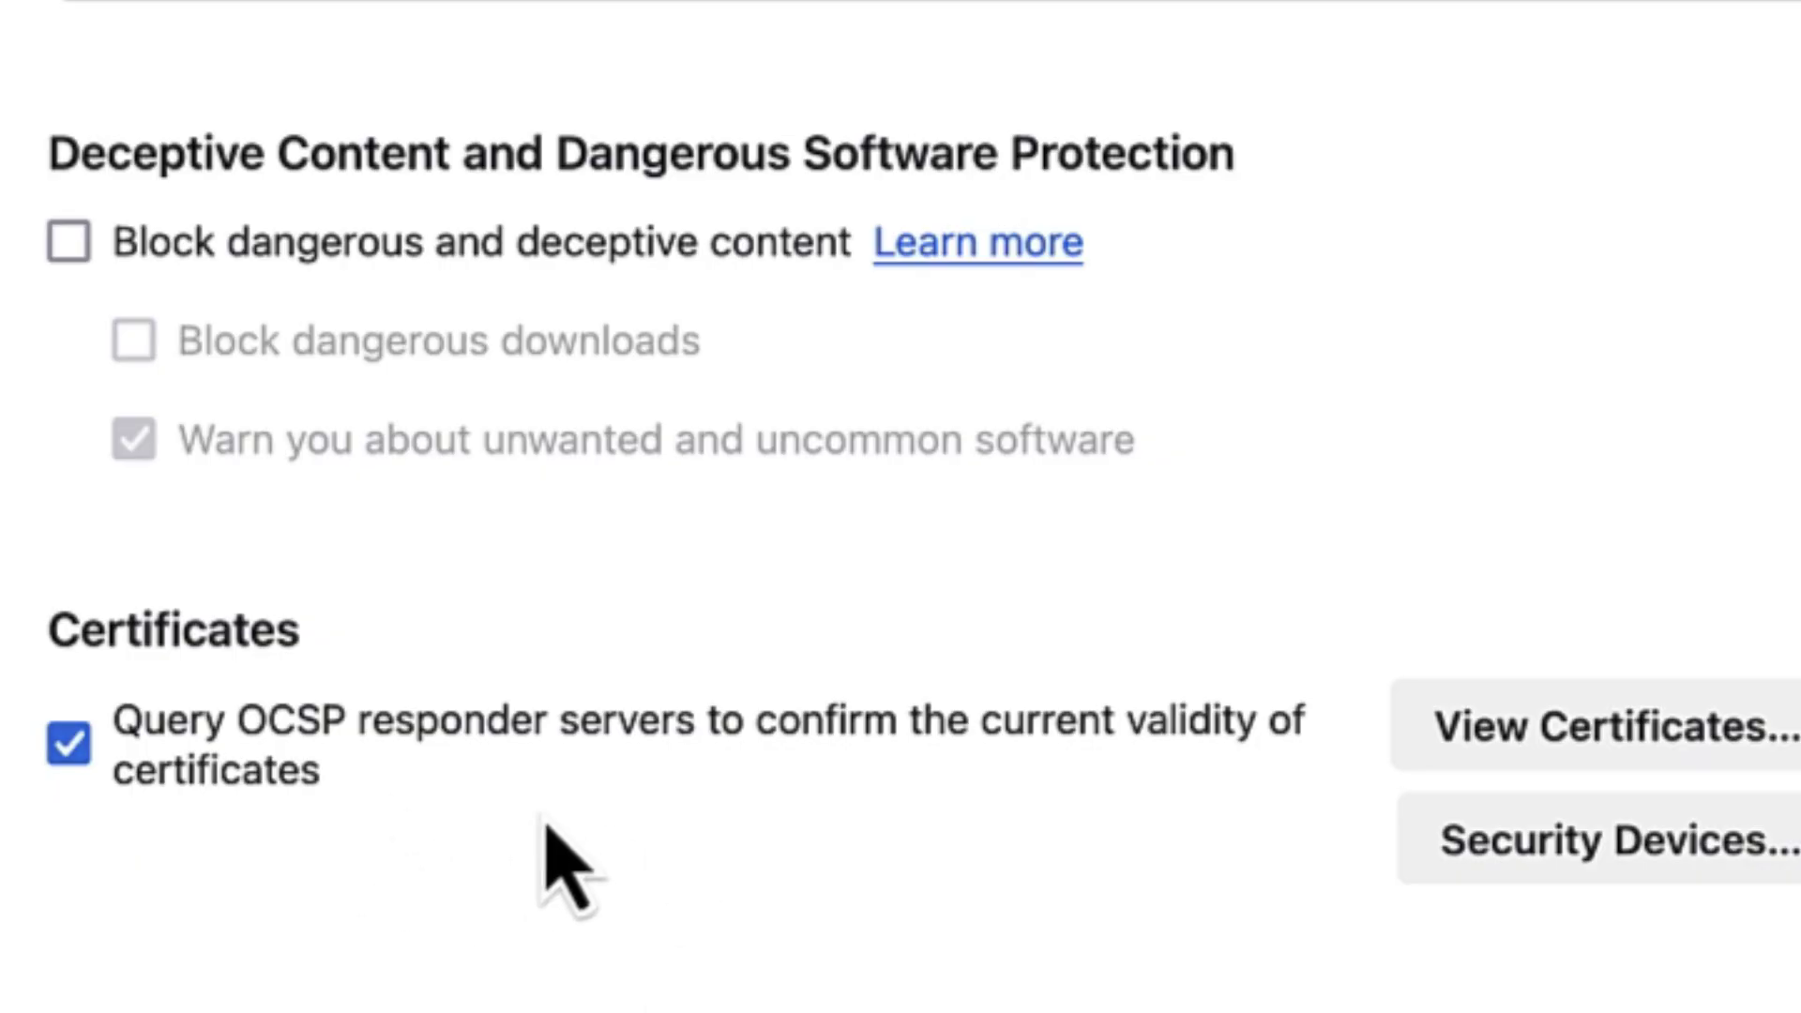
# - Review the Search settings, keeping DuckDuckGo as the default search engine
pyautogui.click(443, 553)
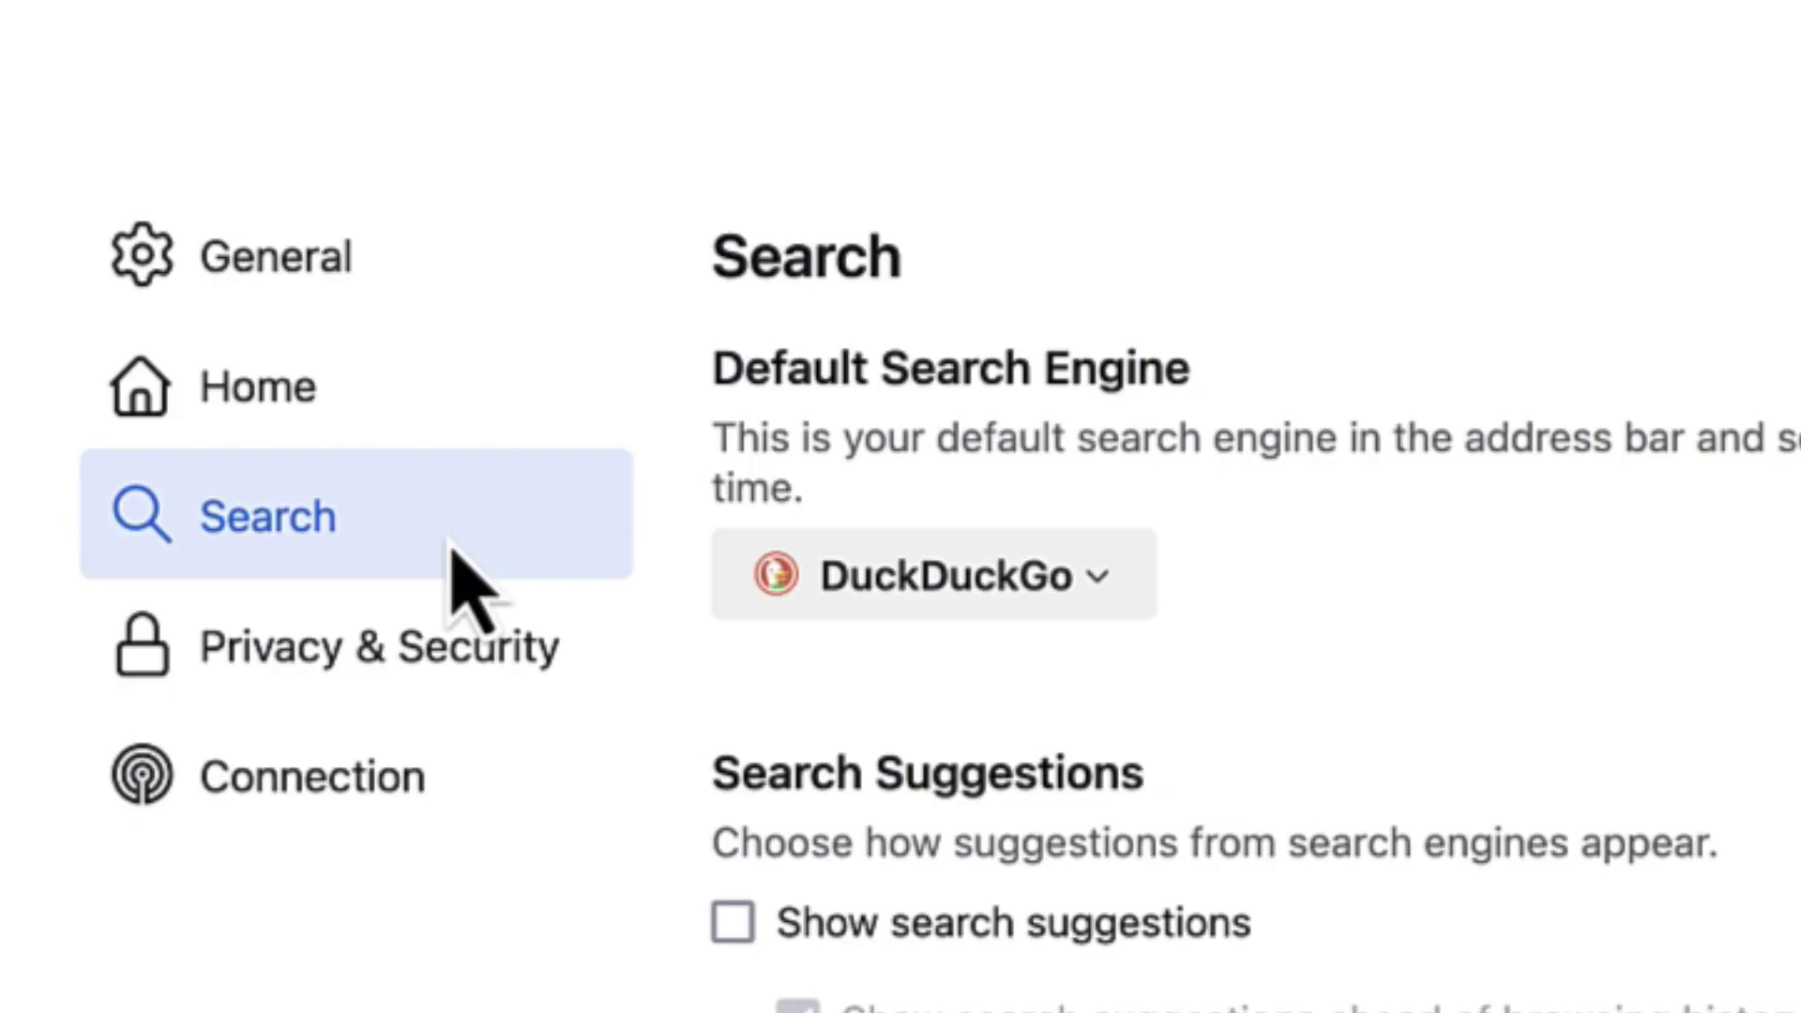
pyautogui.click(997, 584)
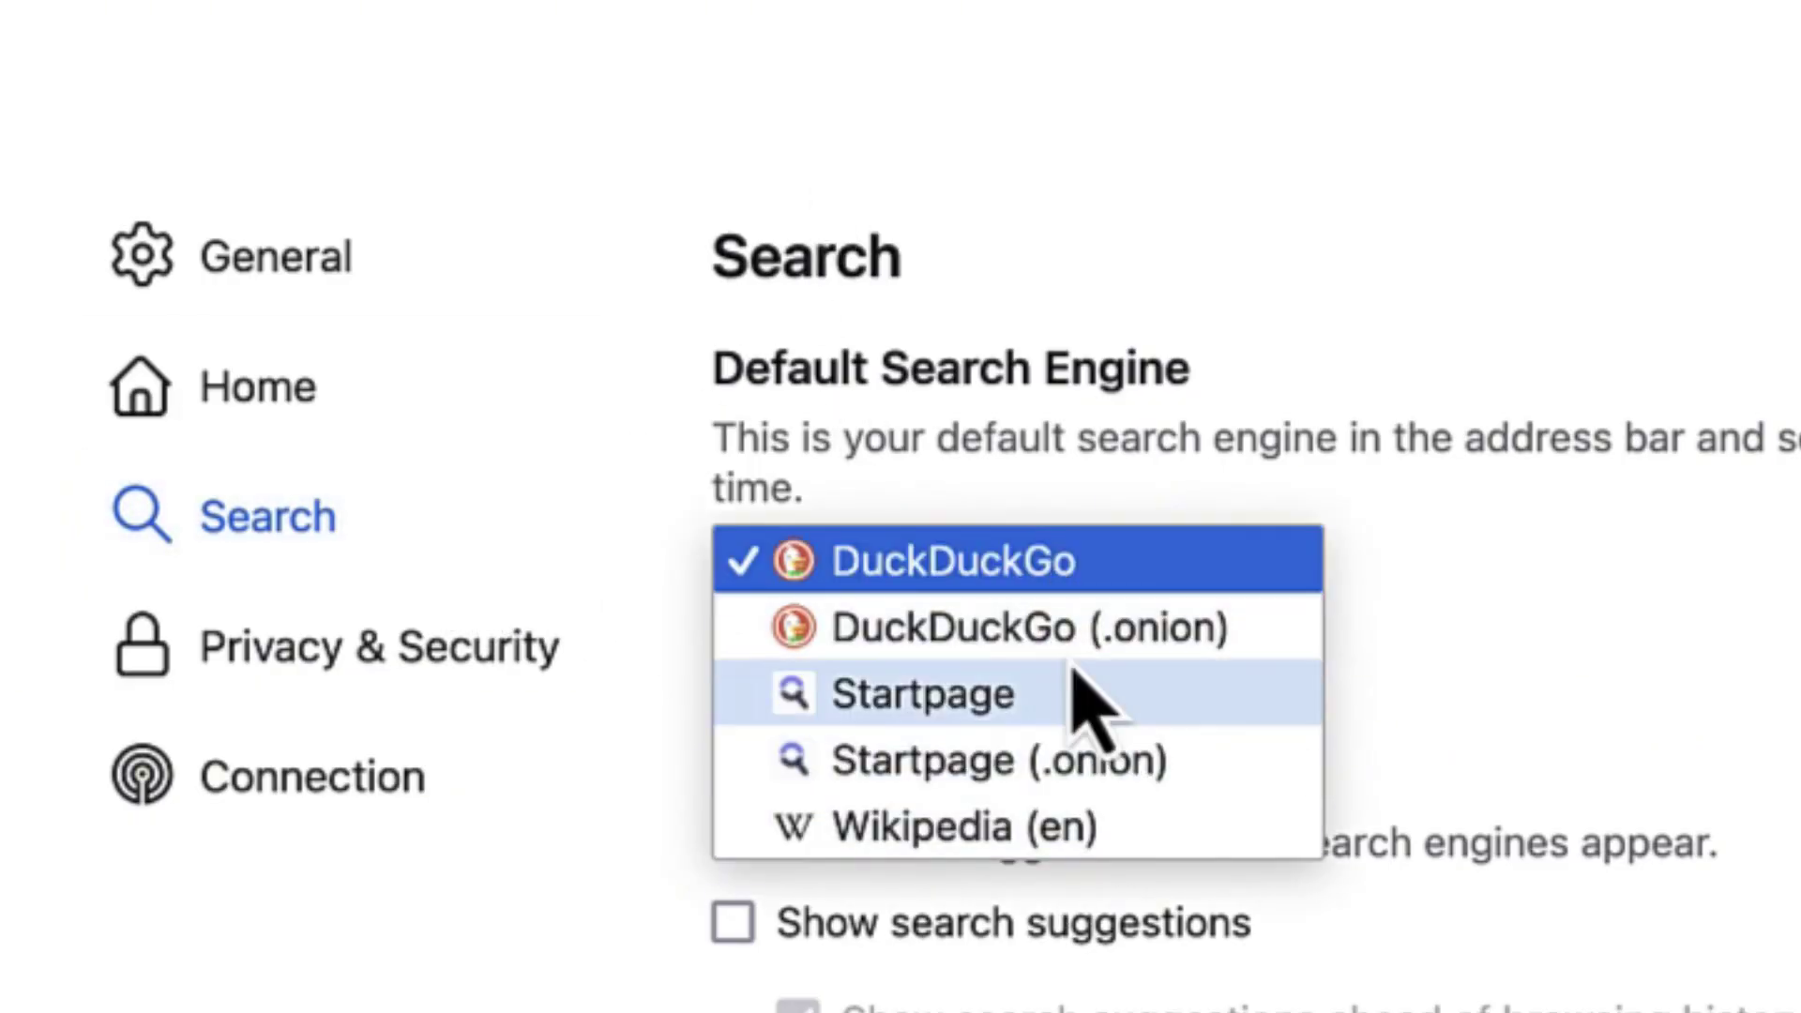
pyautogui.click(1648, 614)
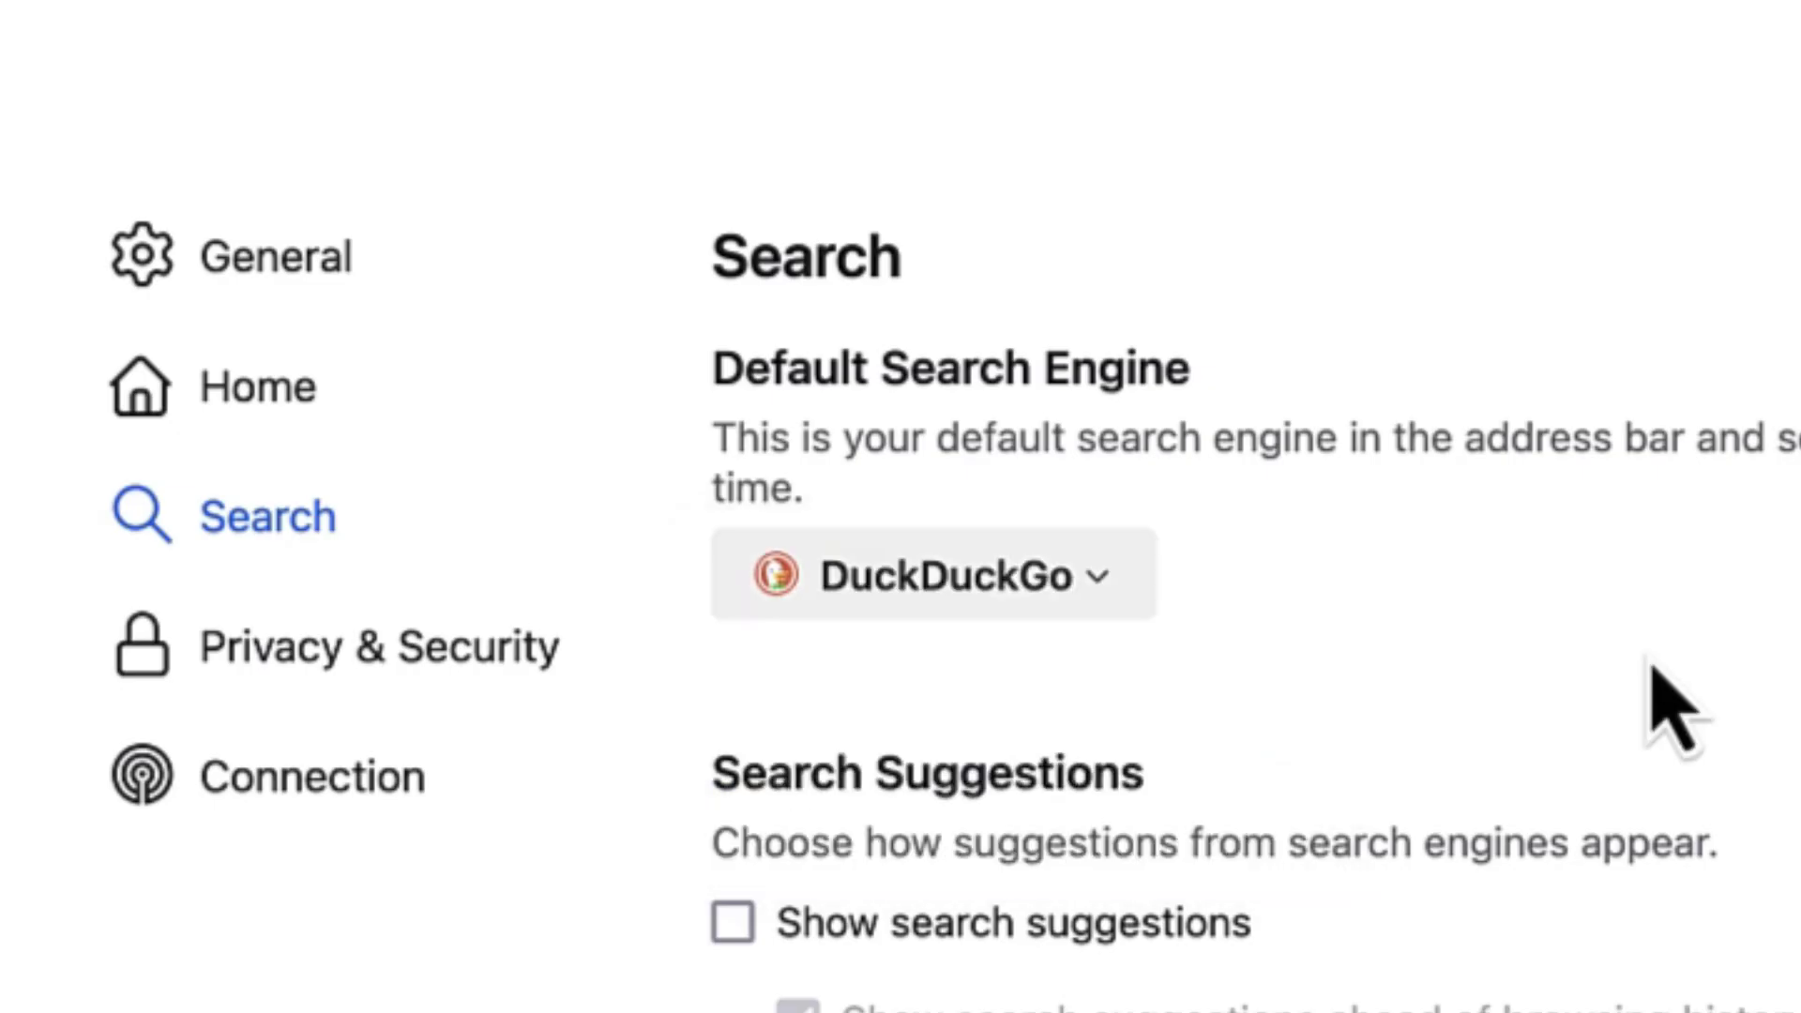
pyautogui.scroll(-5, 1674, 713)
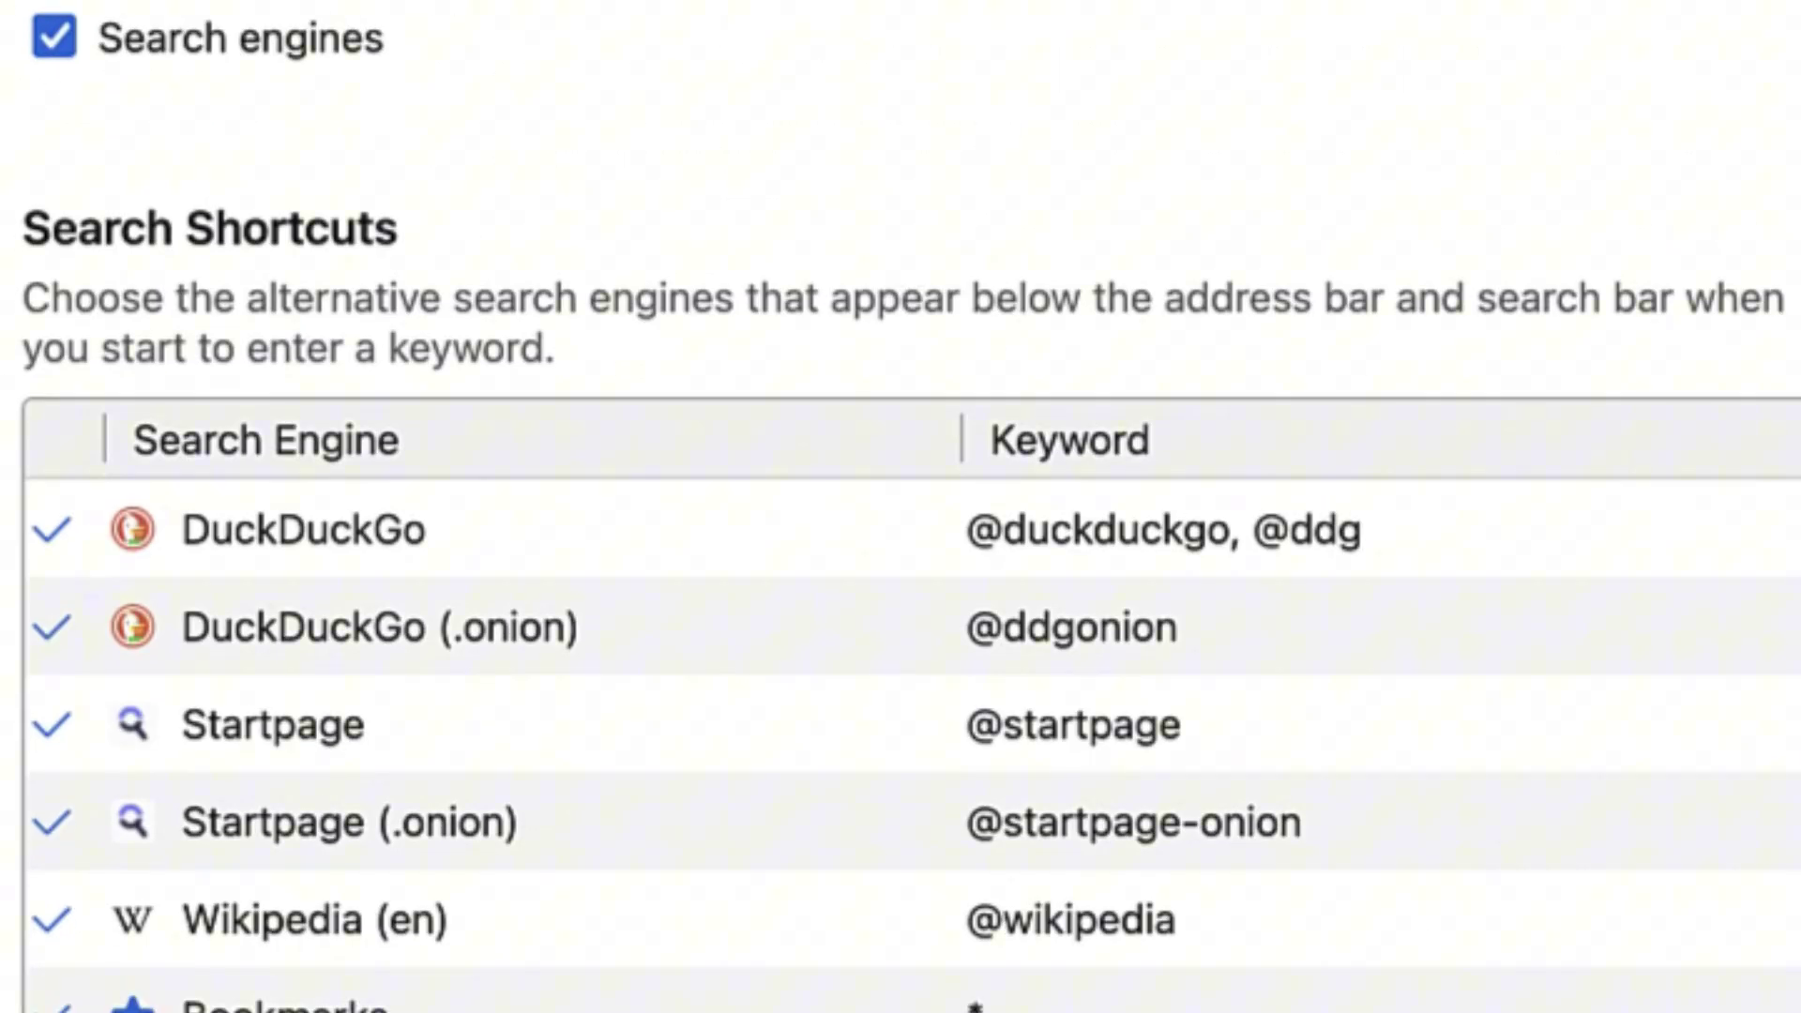
pyautogui.scroll(-6, 412, 243)
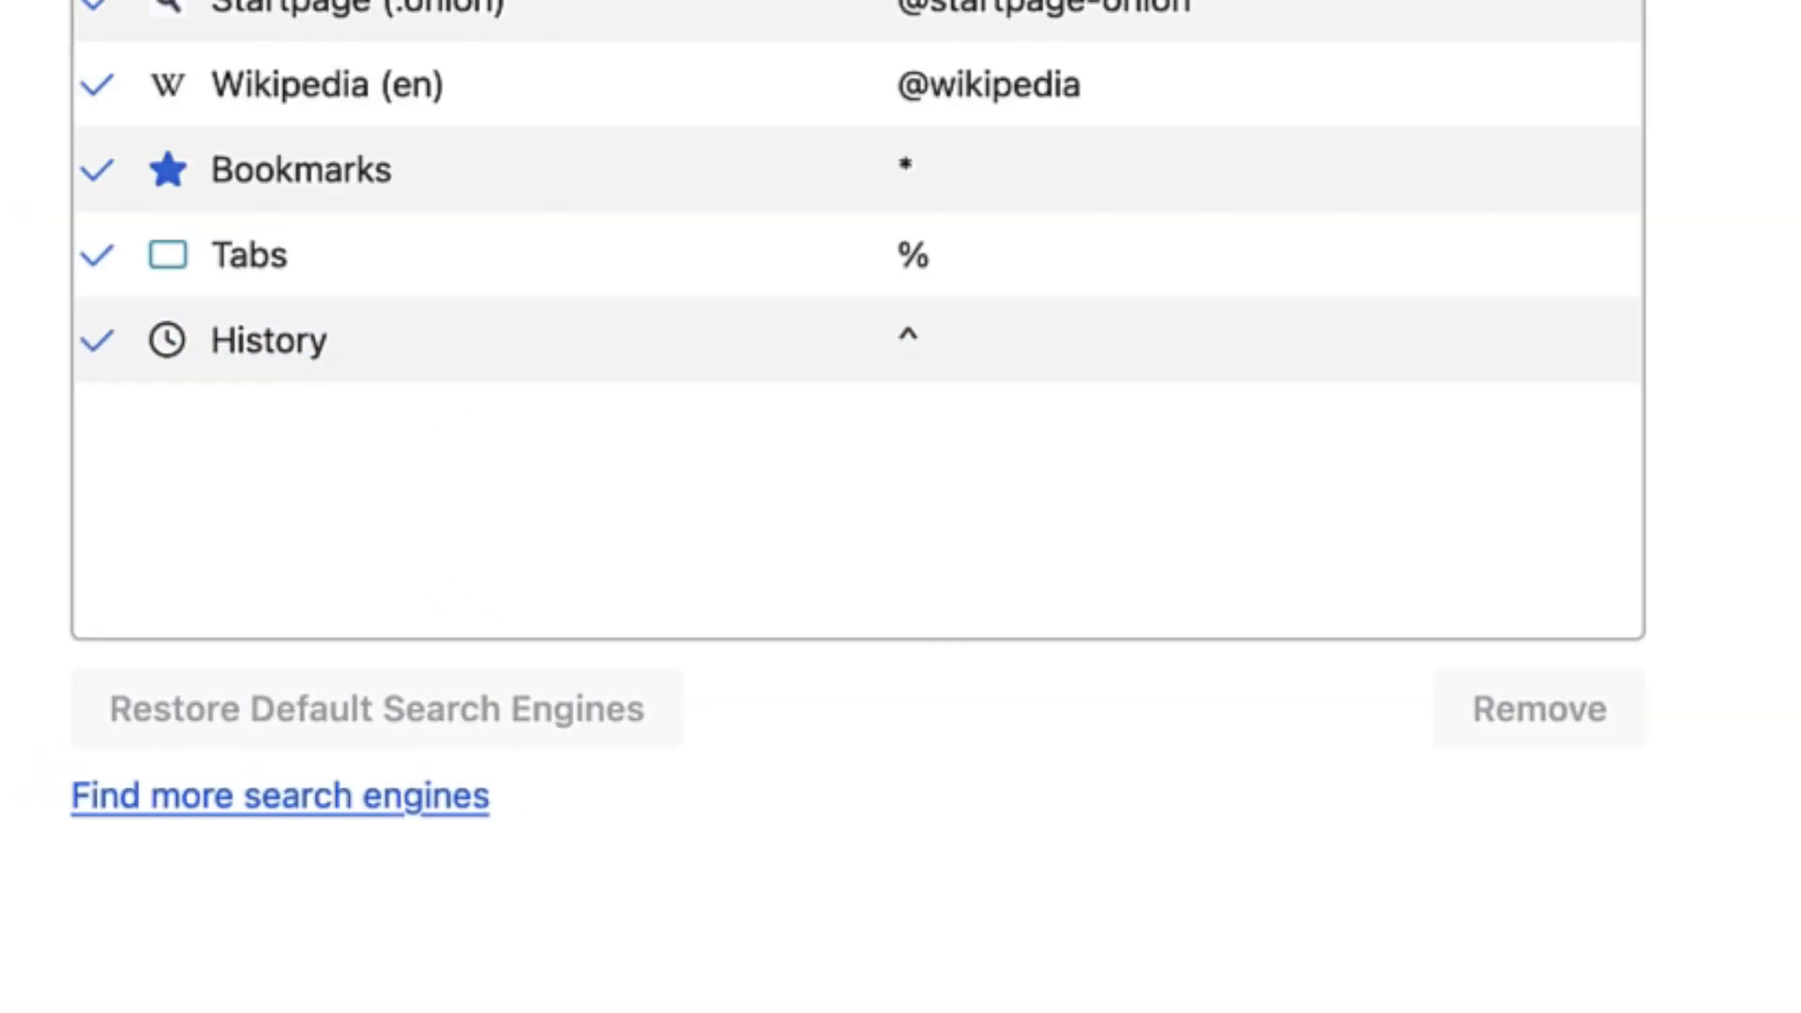
# - Check the Home settings, leaving homepage and new tabs on Tor Browser Home
pyautogui.click(118, 225)
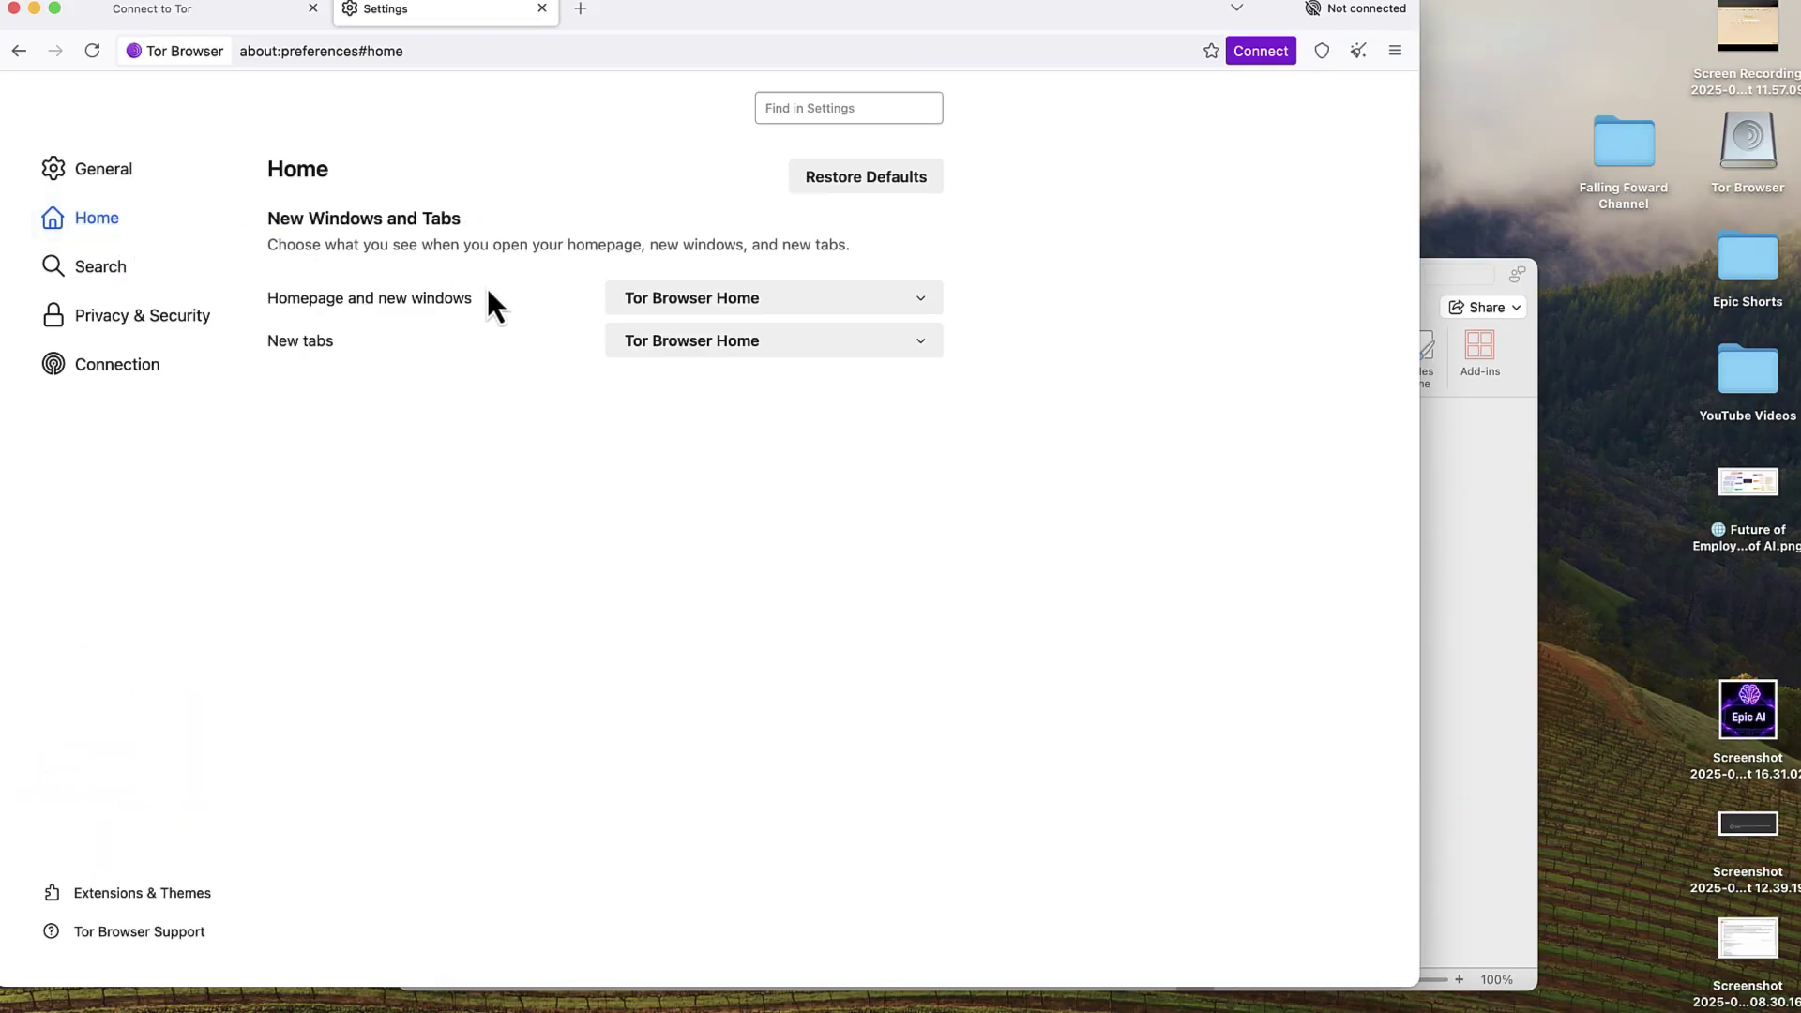
pyautogui.click(767, 297)
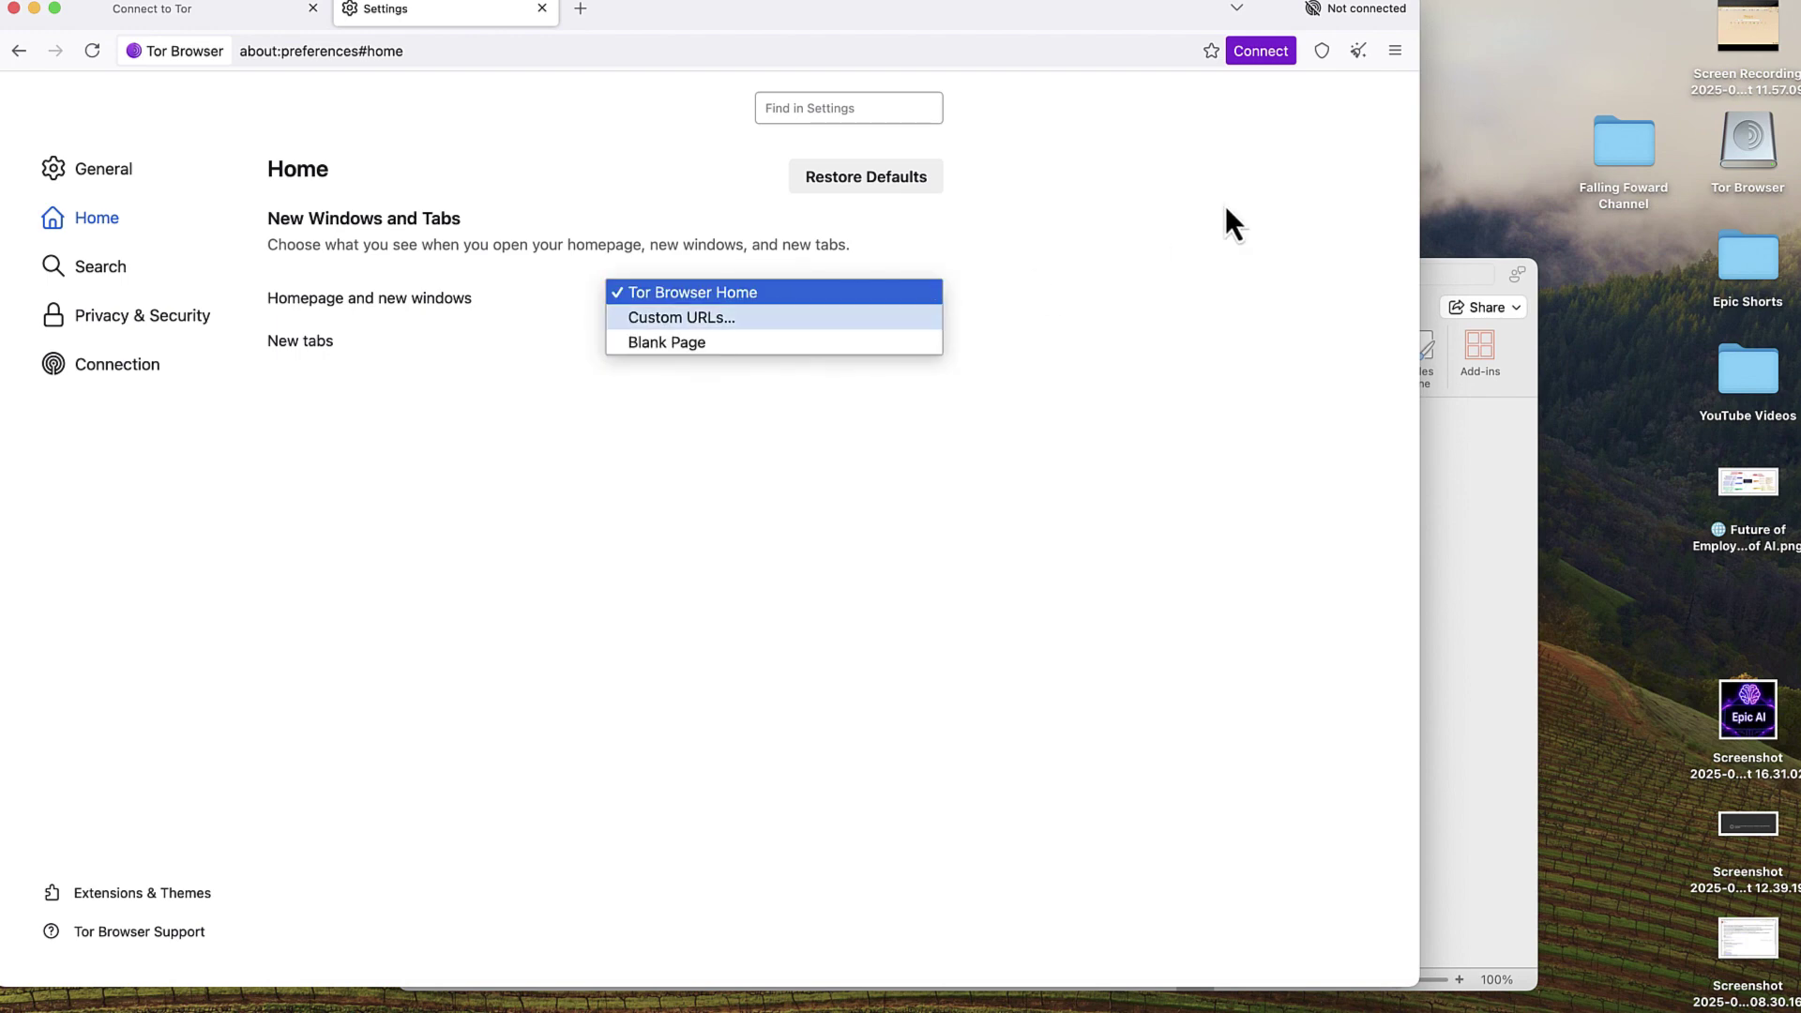
pyautogui.click(1226, 208)
pyautogui.click(776, 343)
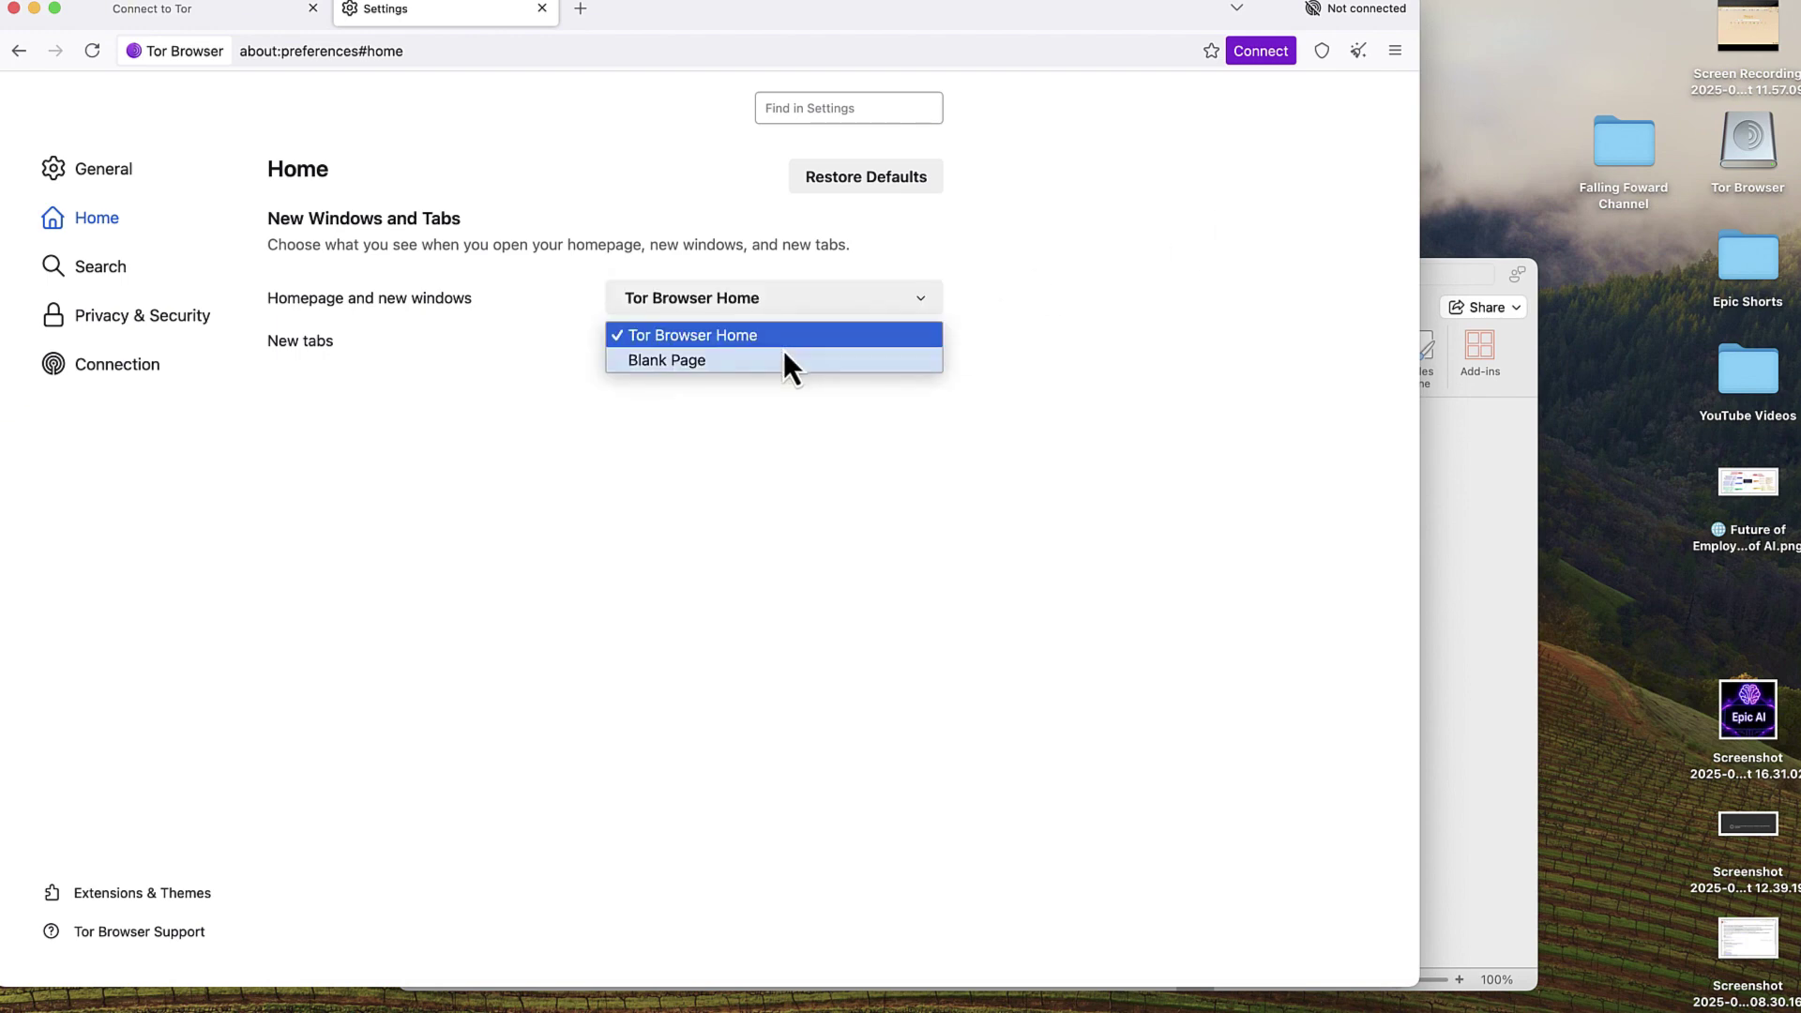
pyautogui.click(929, 399)
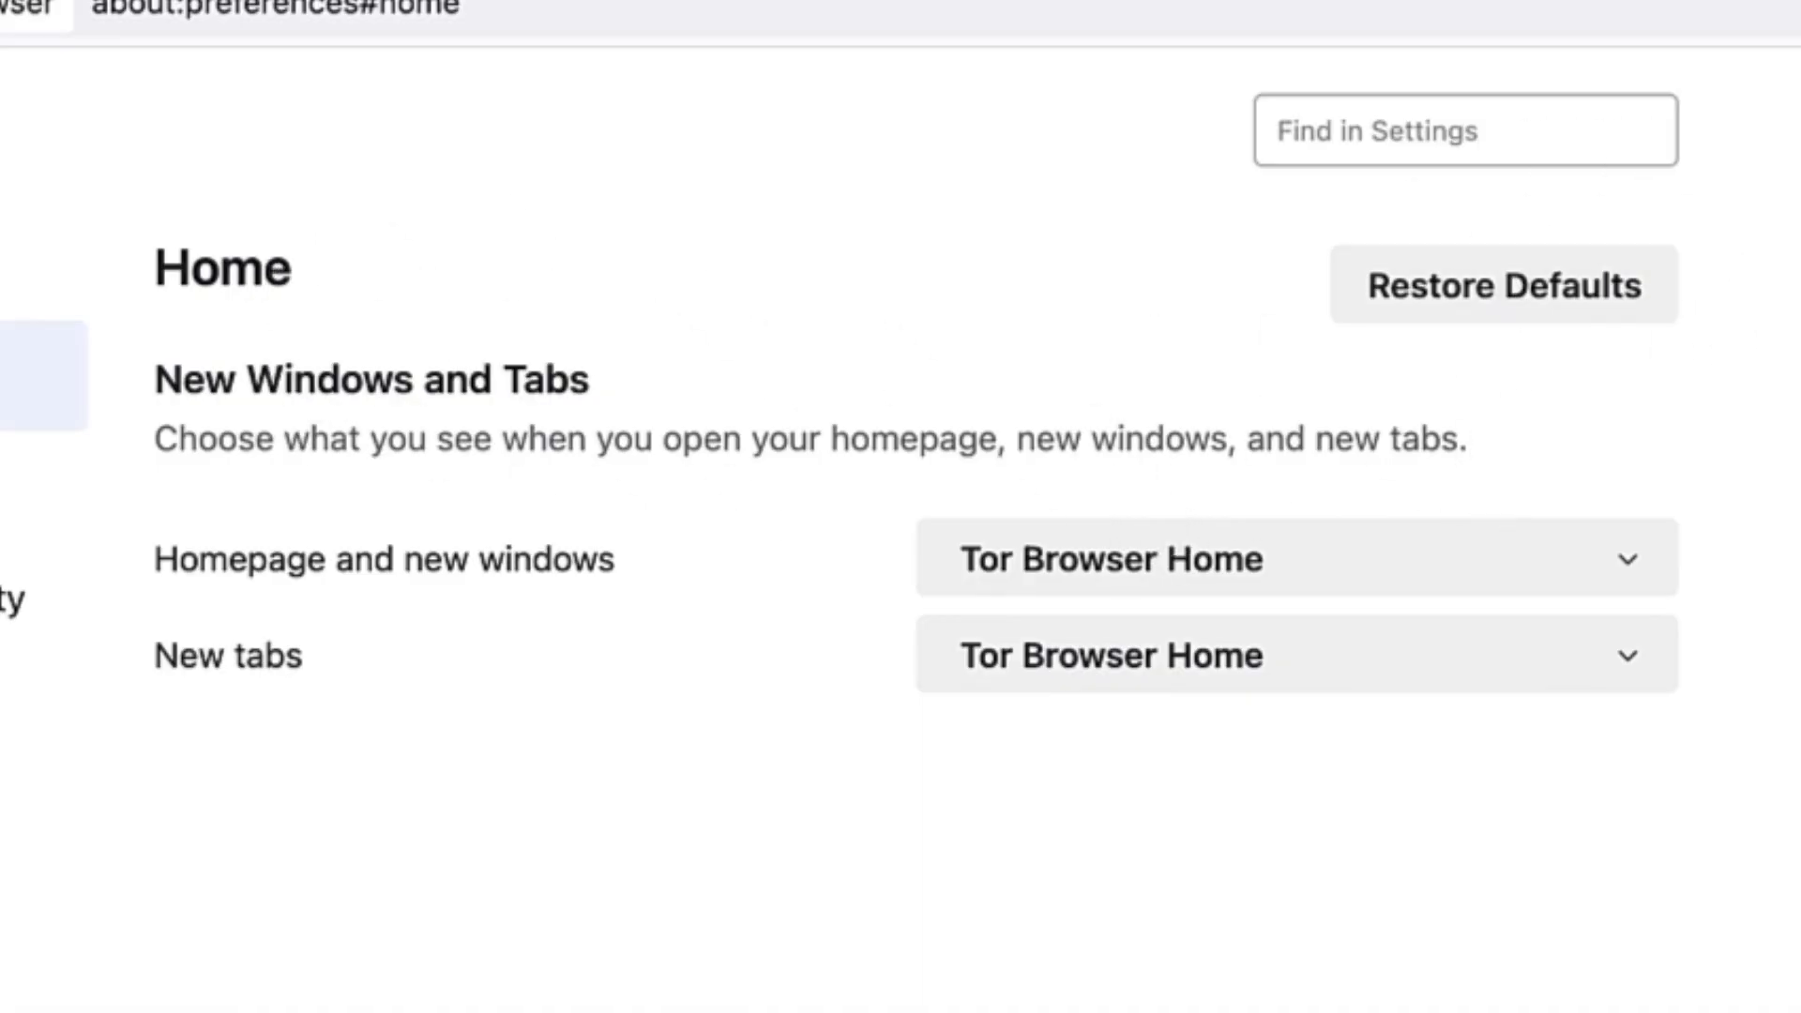
# - Scroll through the General settings, showing version 14.5.1 and downloads saved to Downloads
pyautogui.click(42, 267)
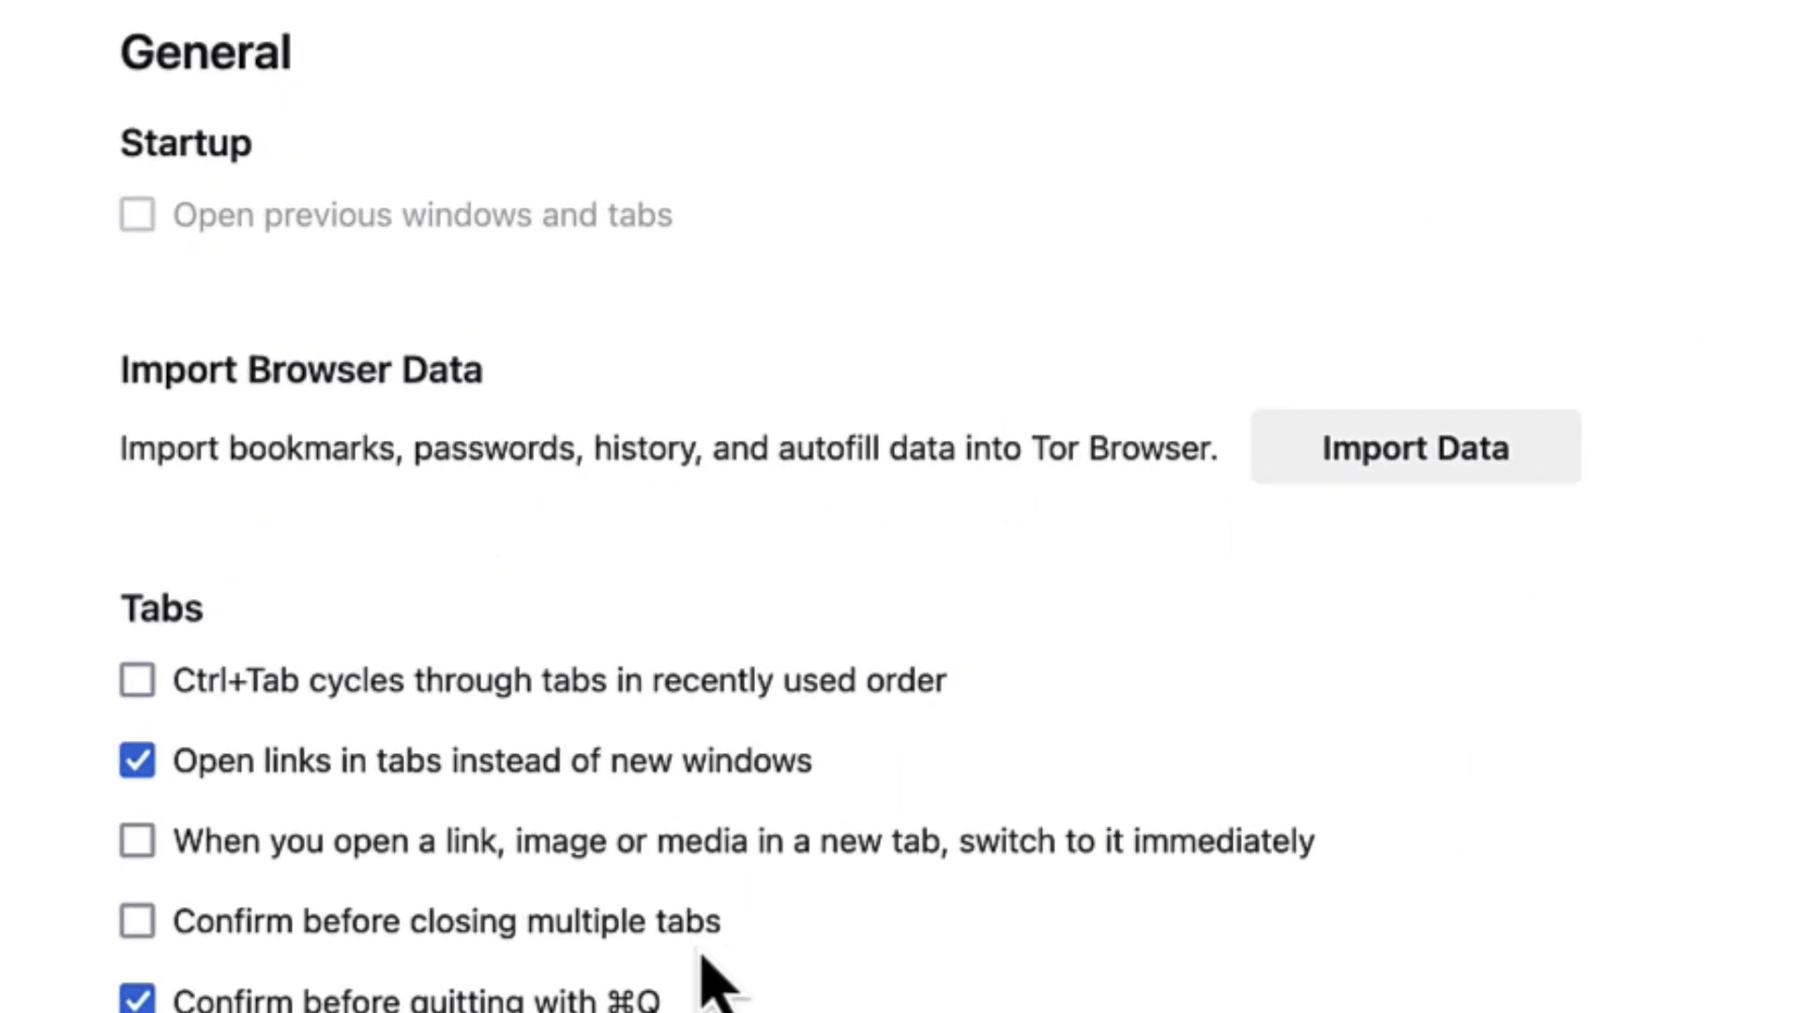
pyautogui.scroll(-10, 717, 985)
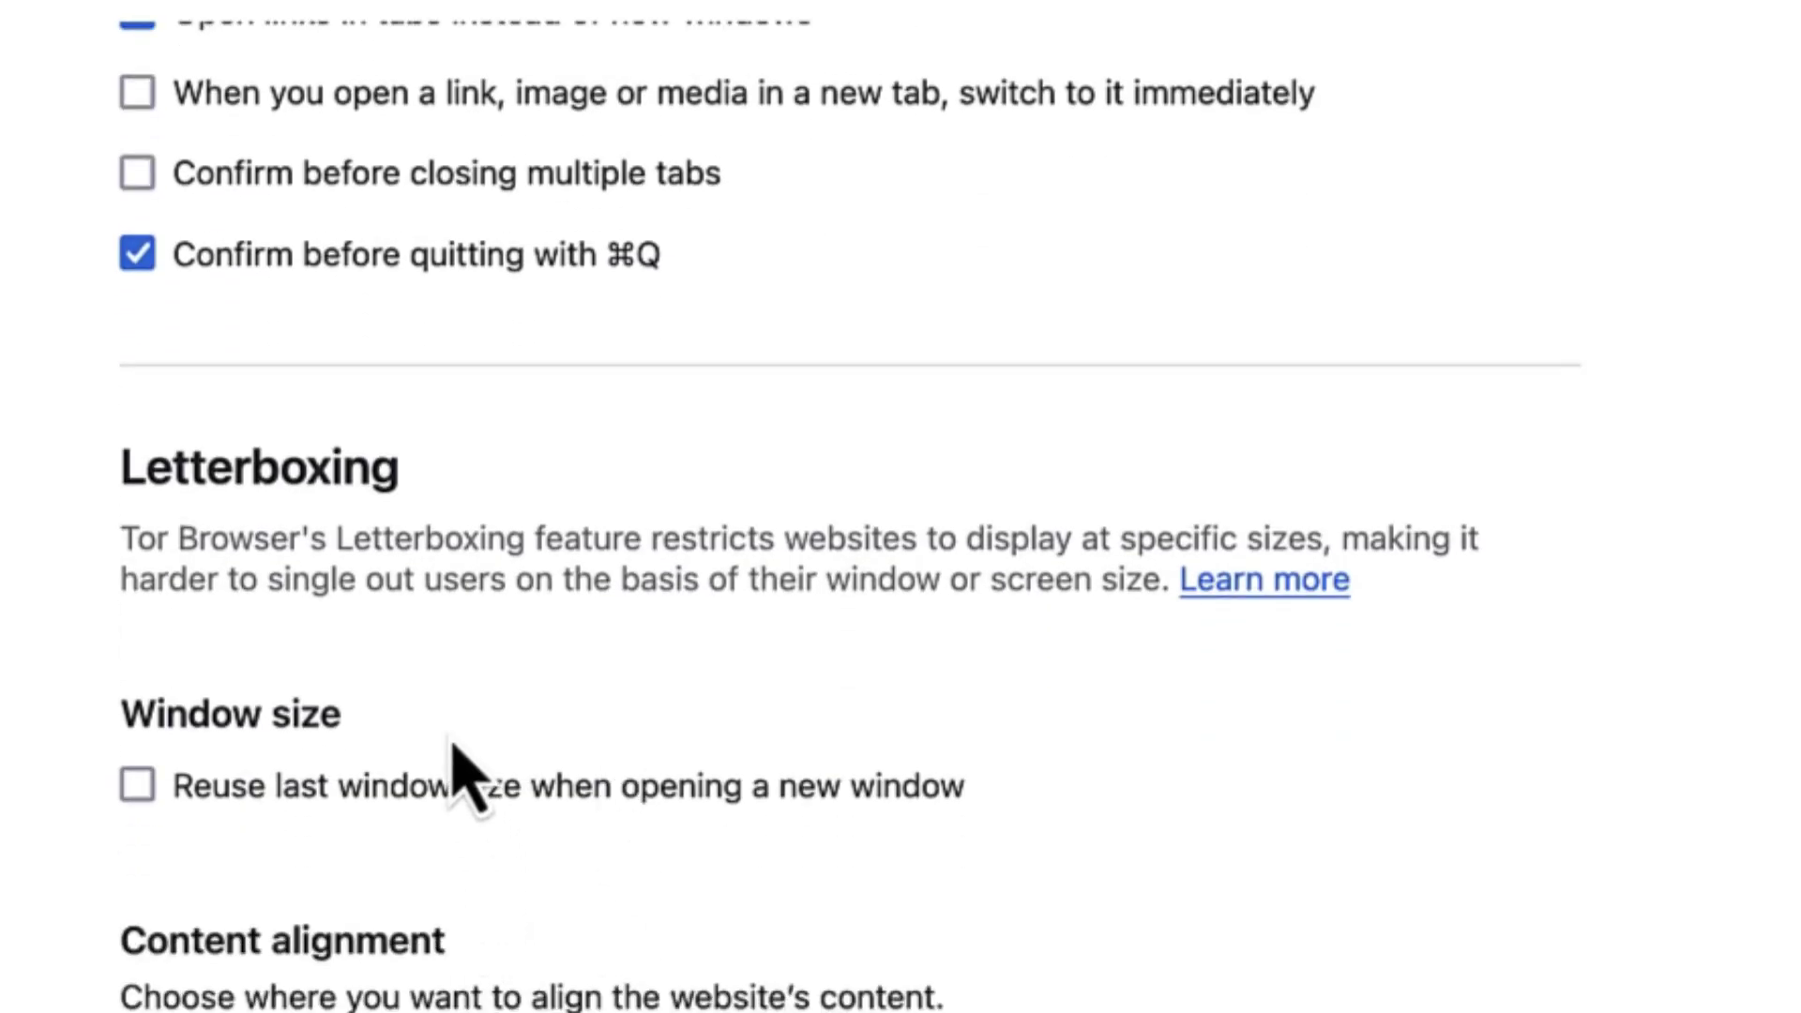
pyautogui.scroll(-5, 453, 755)
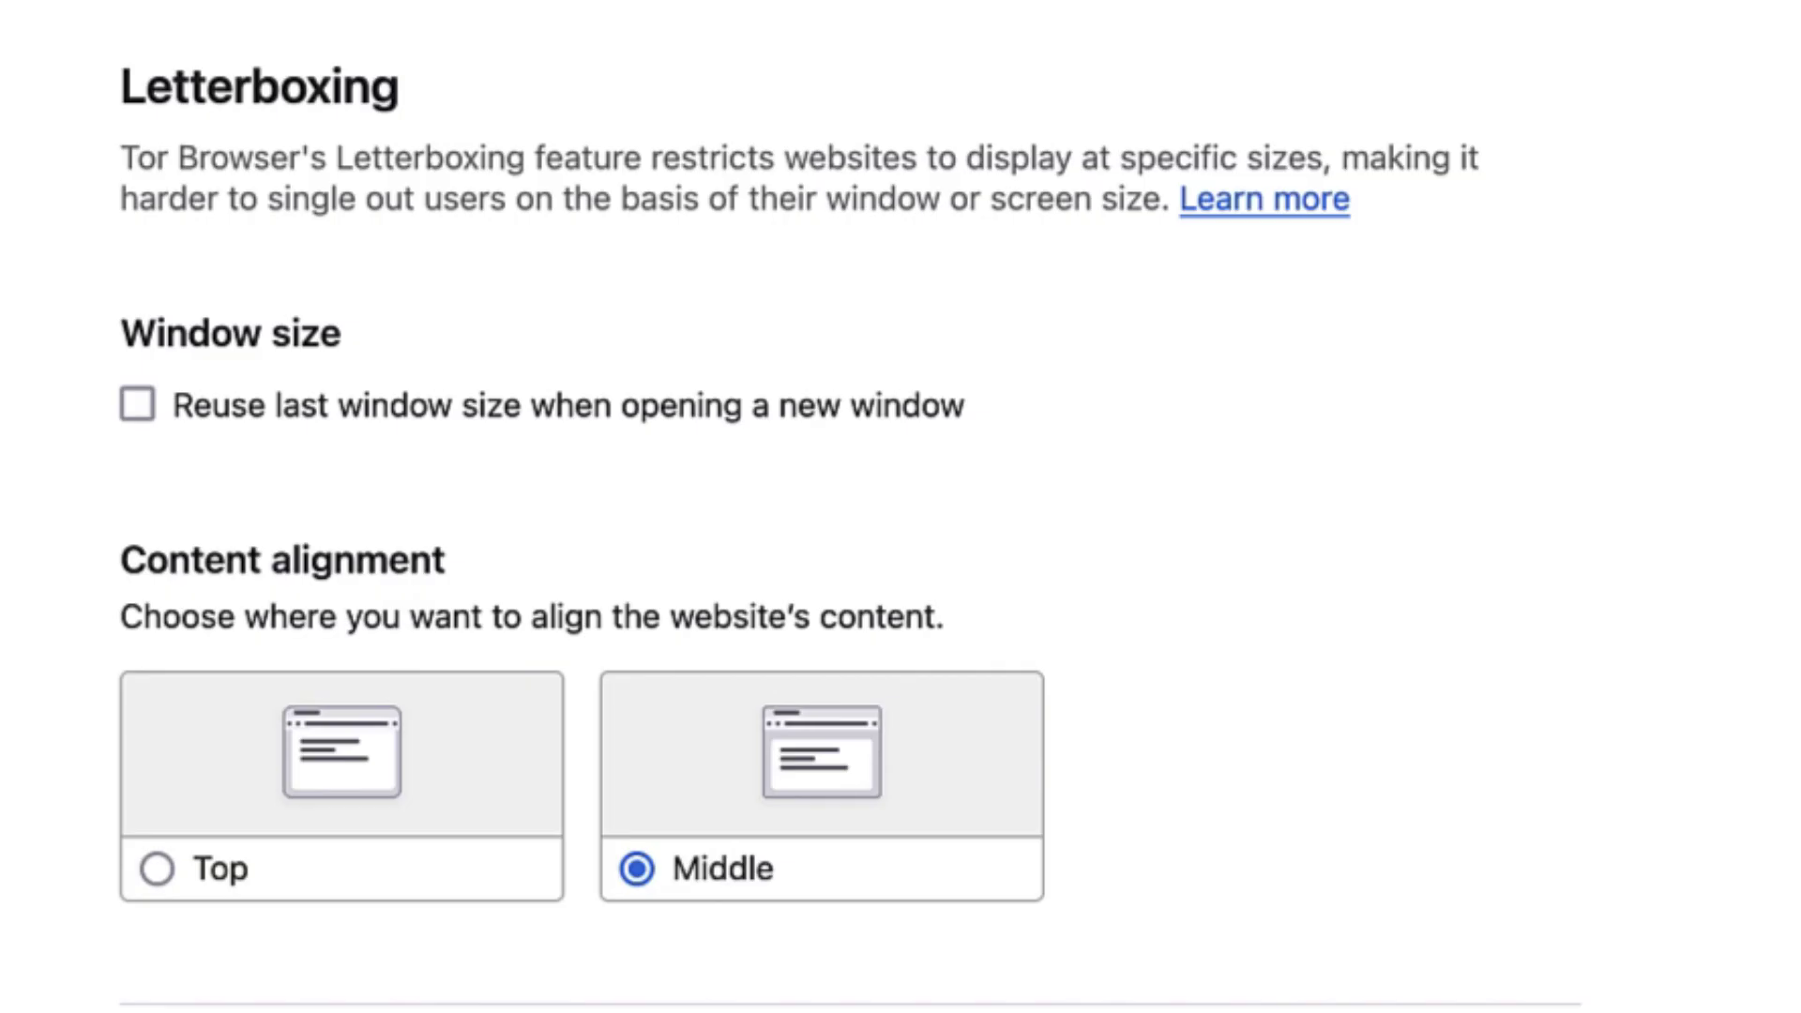
pyautogui.scroll(-8, 850, 506)
pyautogui.scroll(-9, 710, 833)
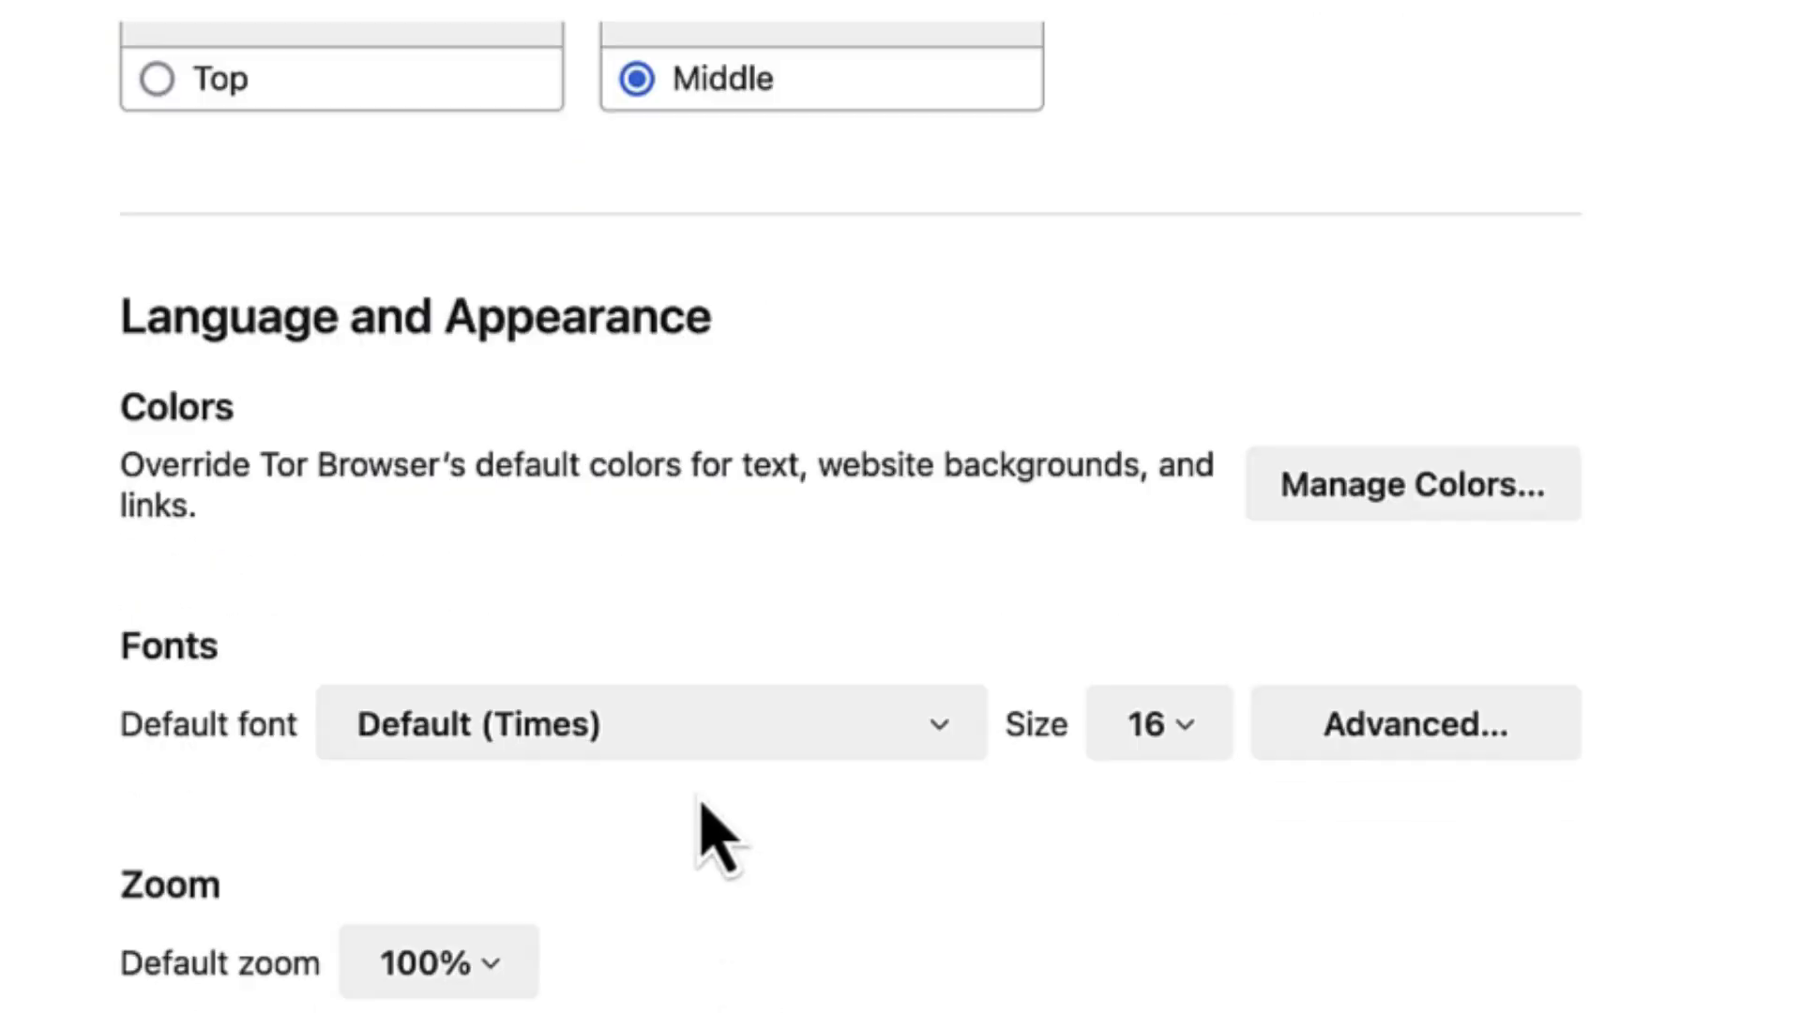
pyautogui.scroll(-11, 710, 832)
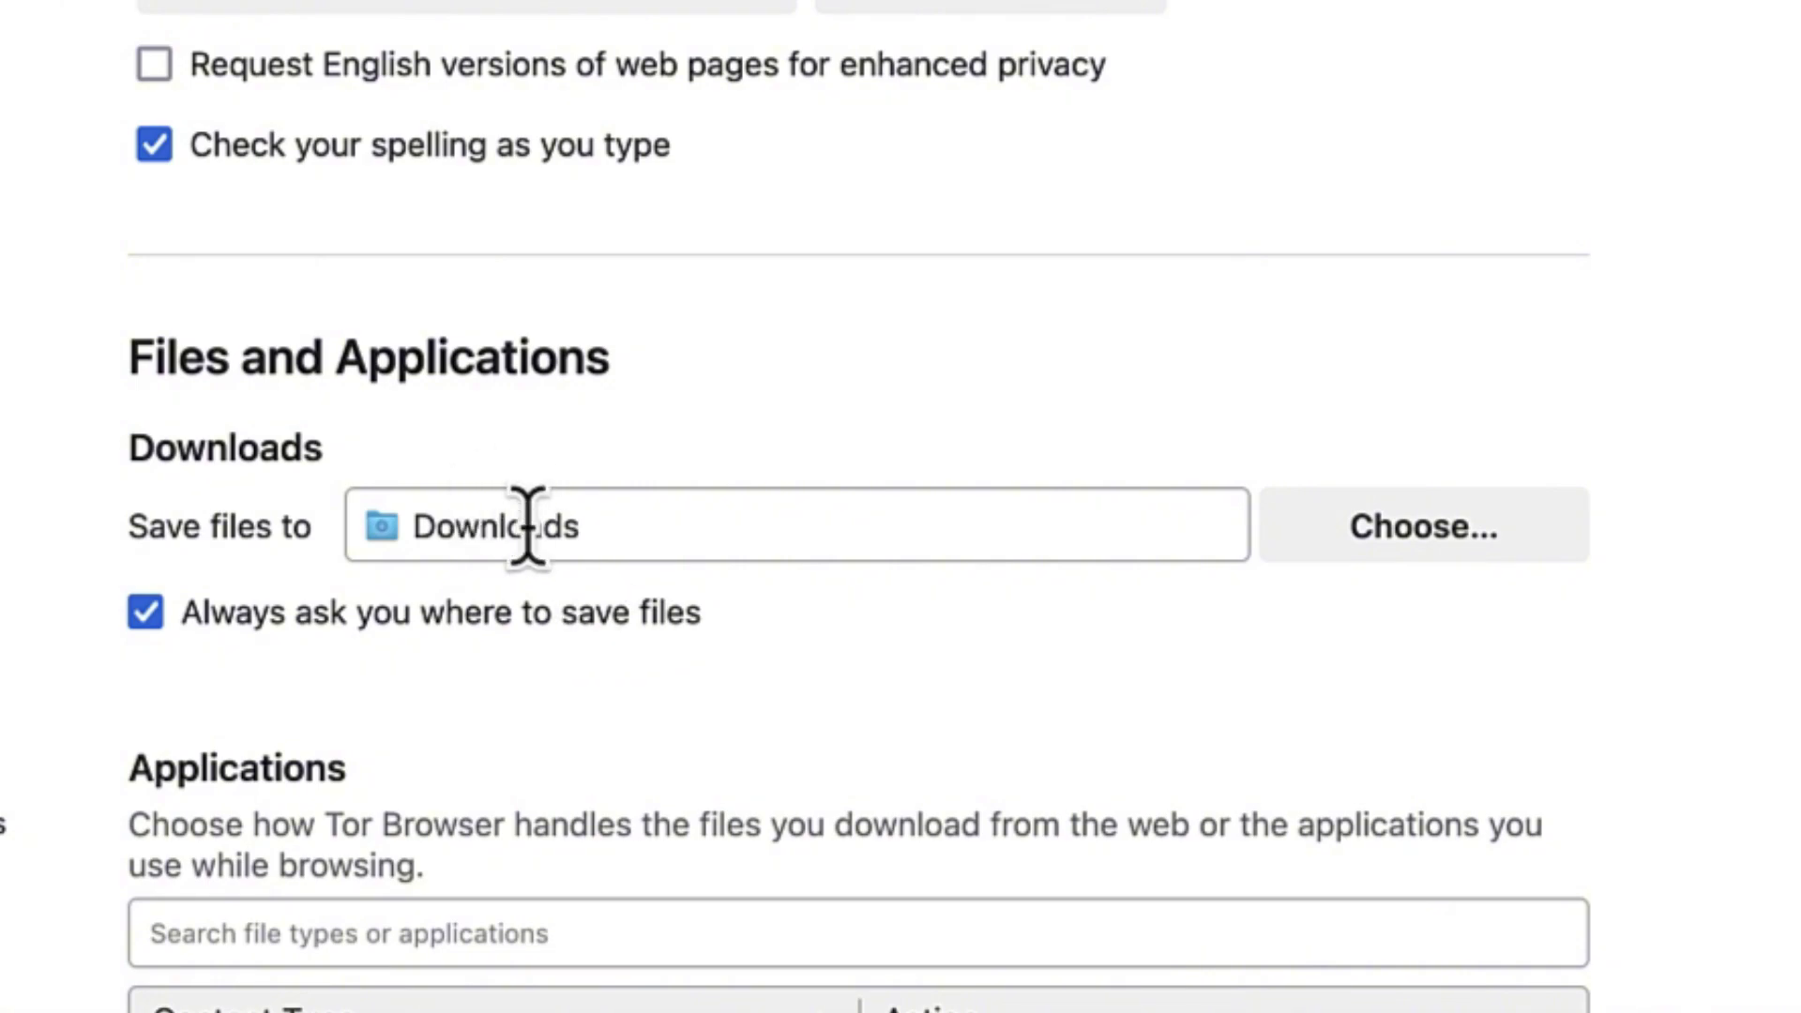
pyautogui.scroll(-2, 527, 526)
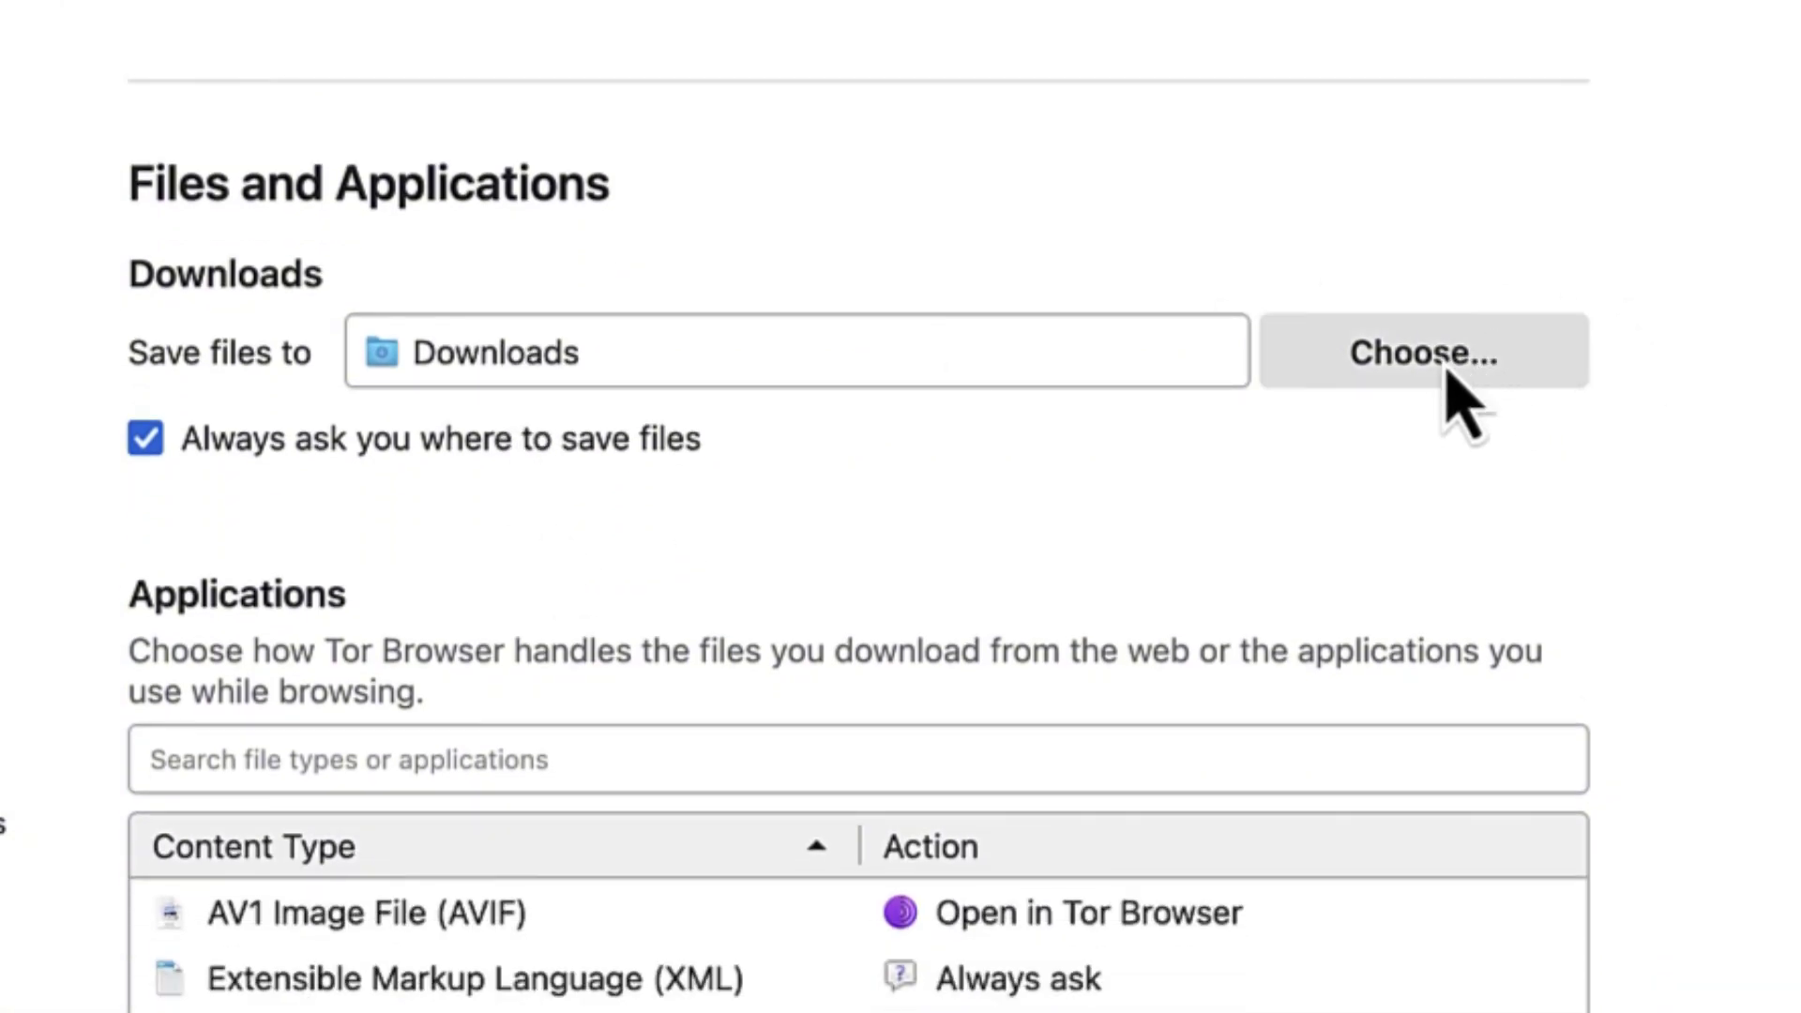
pyautogui.scroll(-18, 1313, 626)
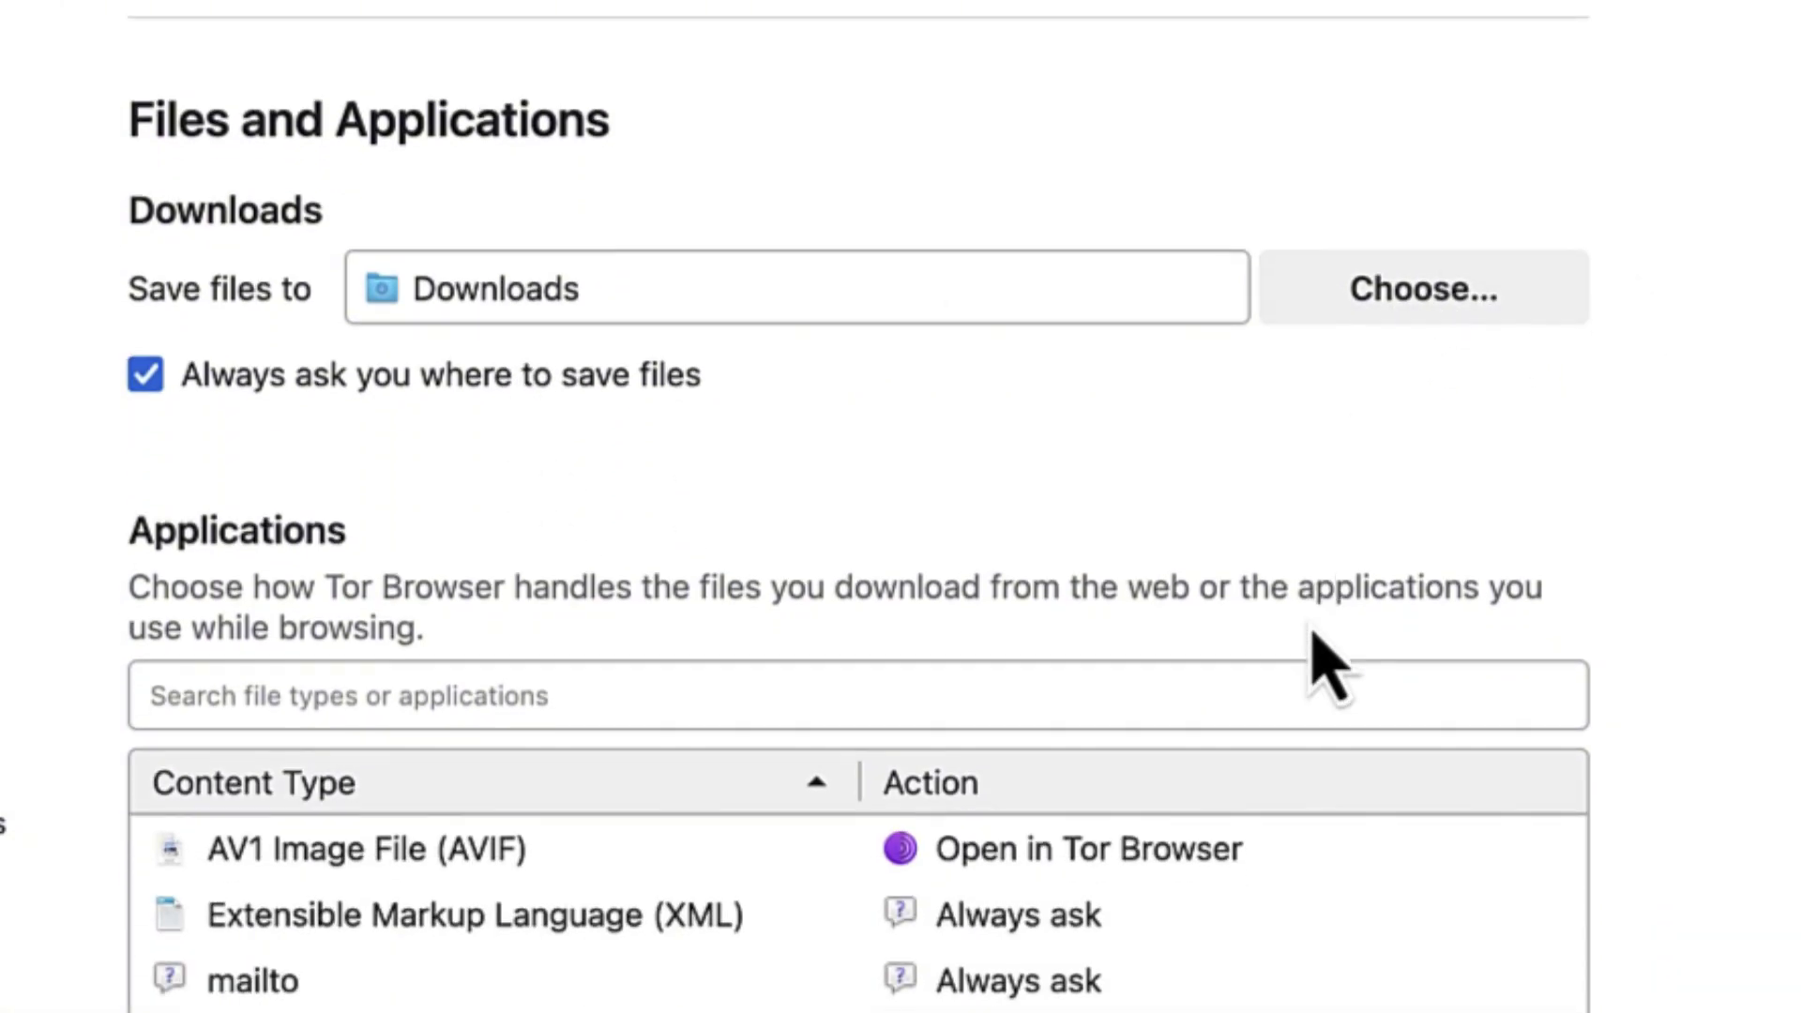
pyautogui.scroll(-9, 1327, 661)
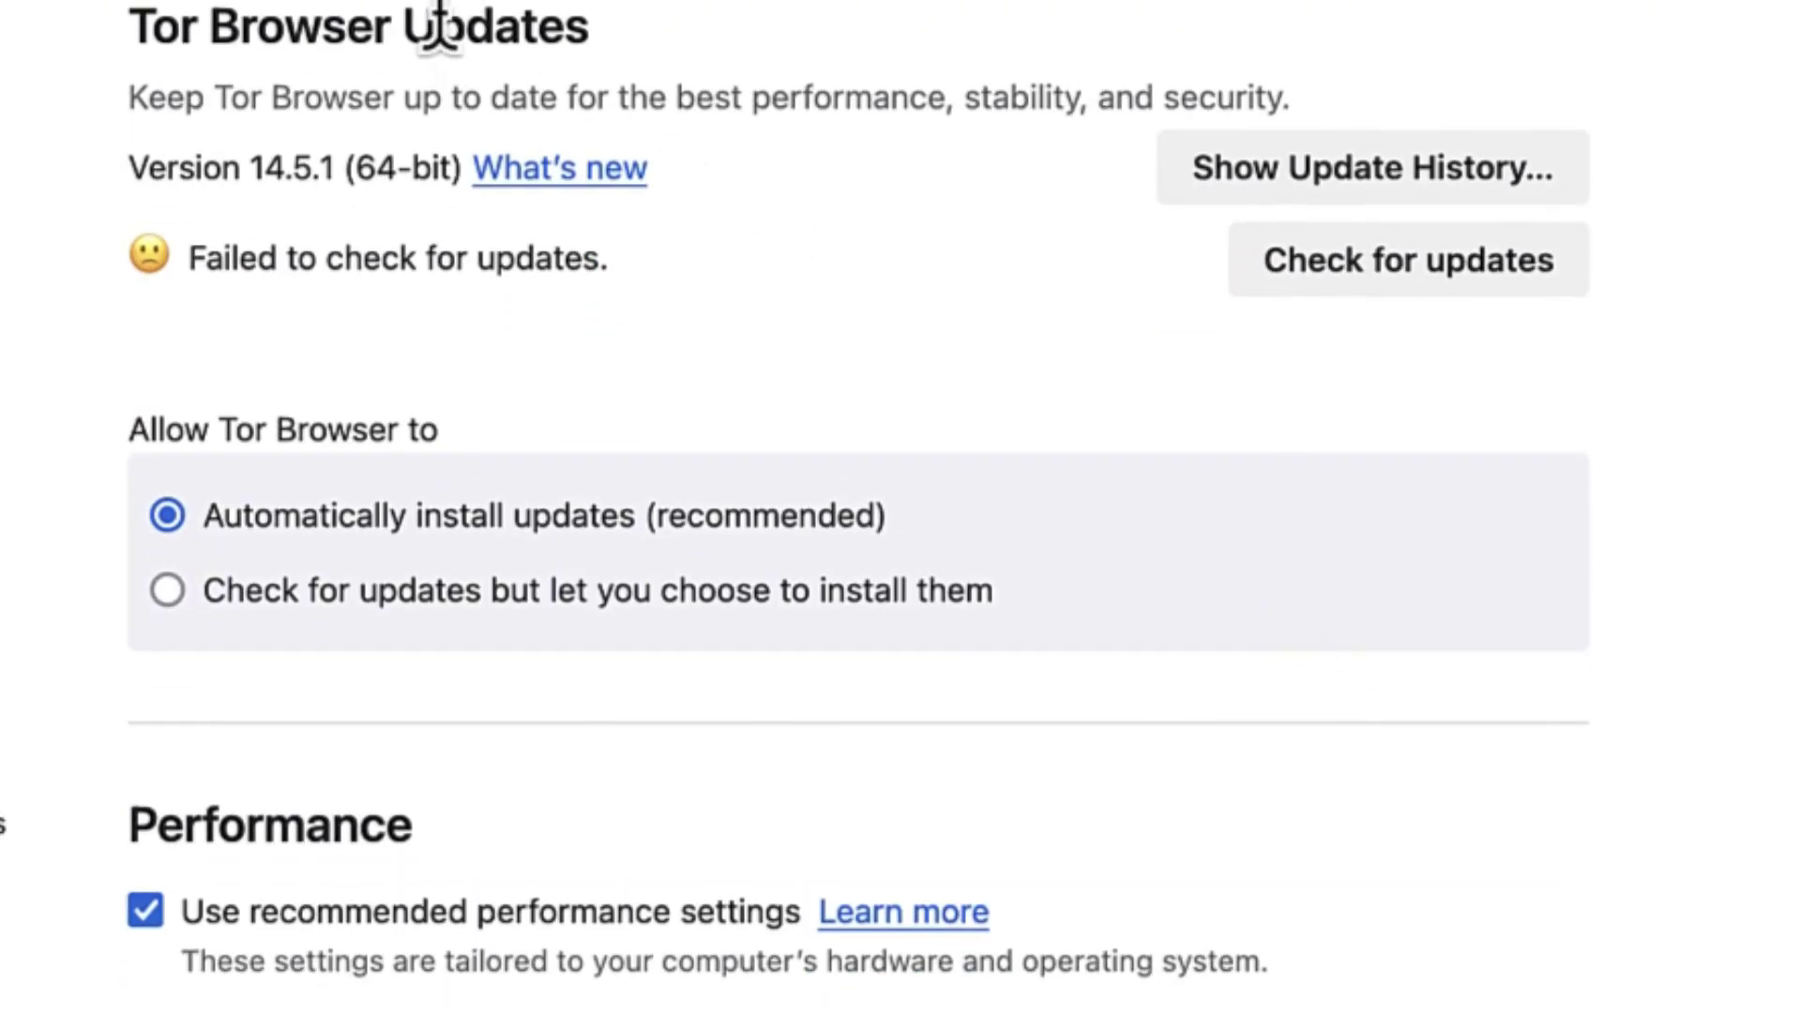
pyautogui.scroll(-2, 821, 661)
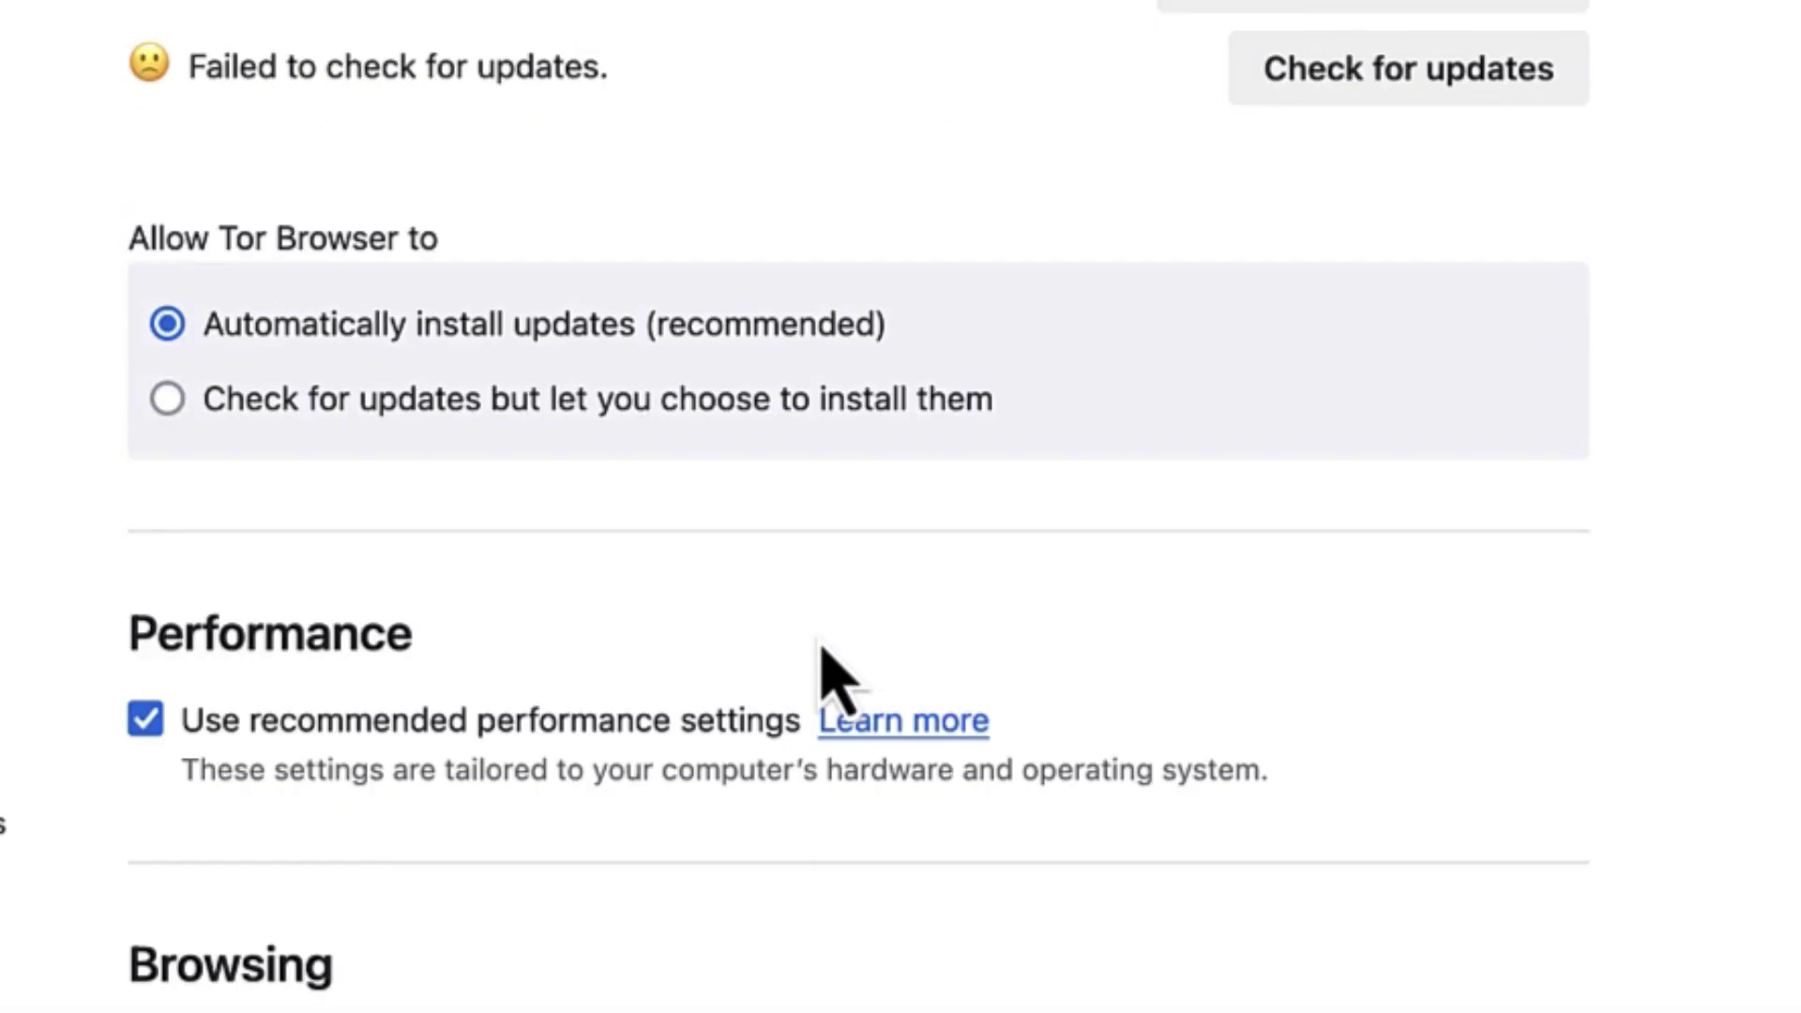
pyautogui.scroll(-7, 833, 675)
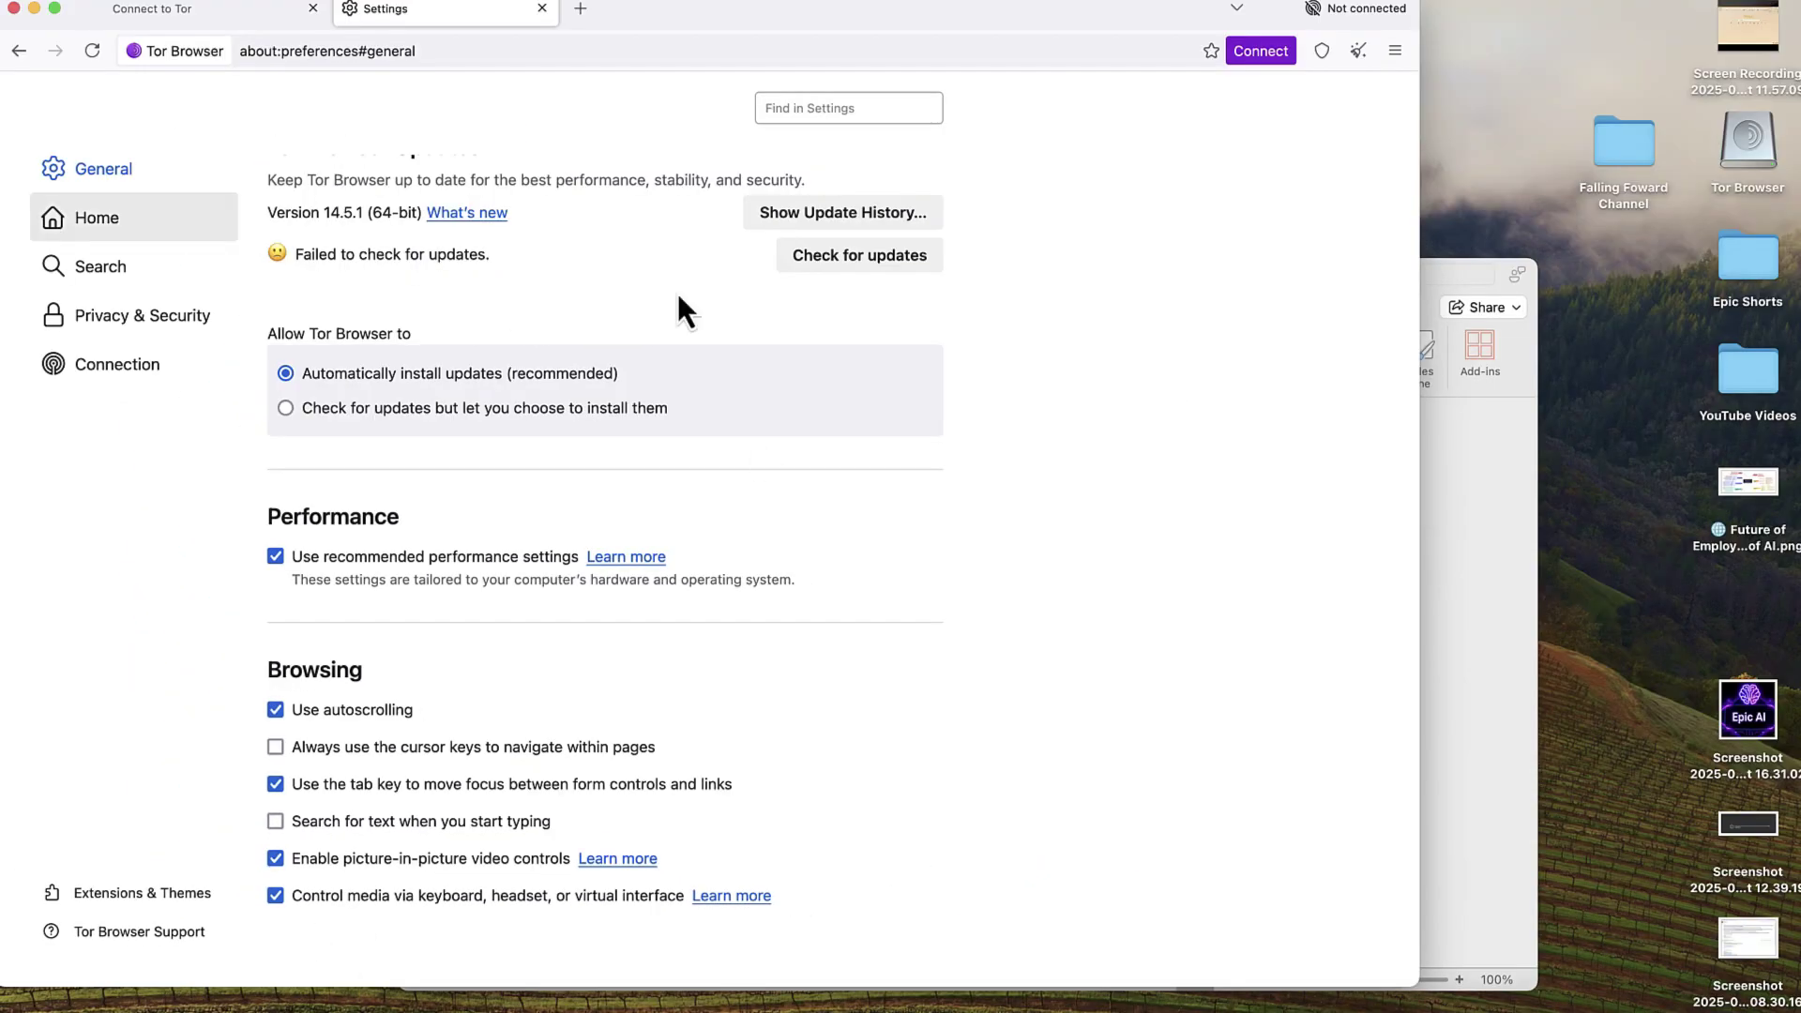
pyautogui.scroll(10, 1007, 633)
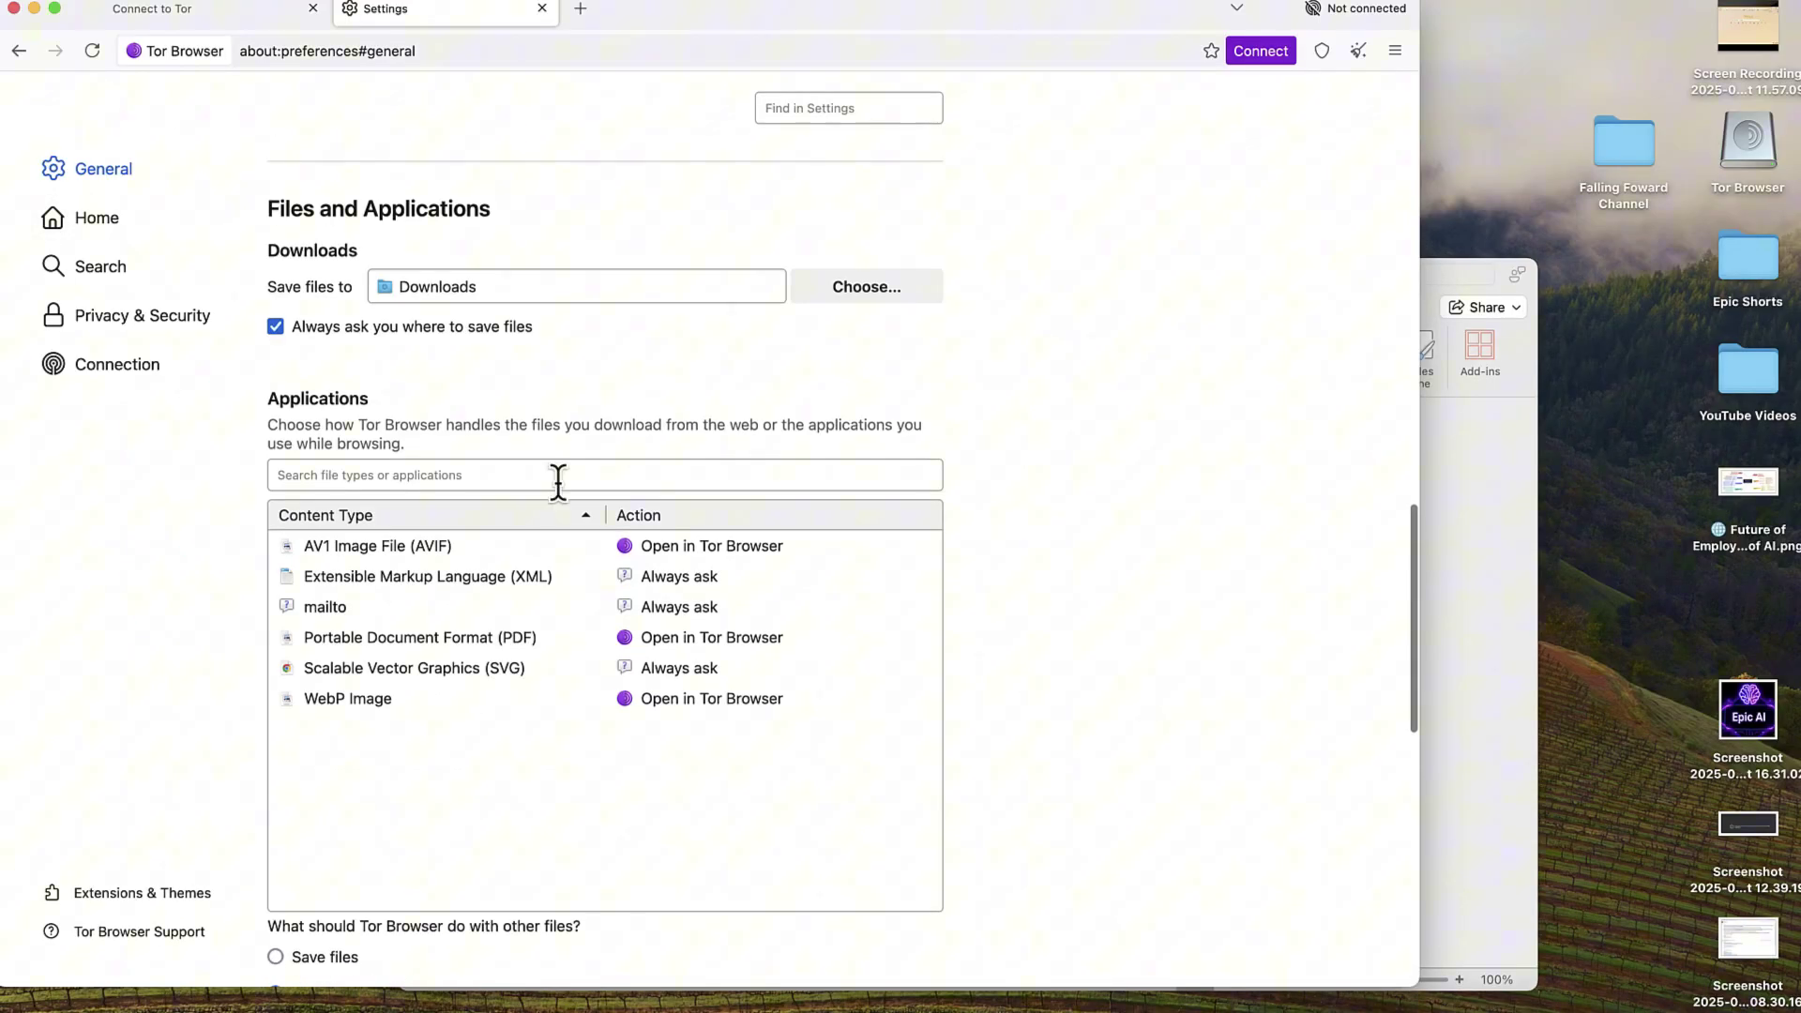
# - Connect to the Tor network, then search DuckDuckGo for 'What is photosynthesis'
pyautogui.click(141, 362)
pyautogui.click(829, 694)
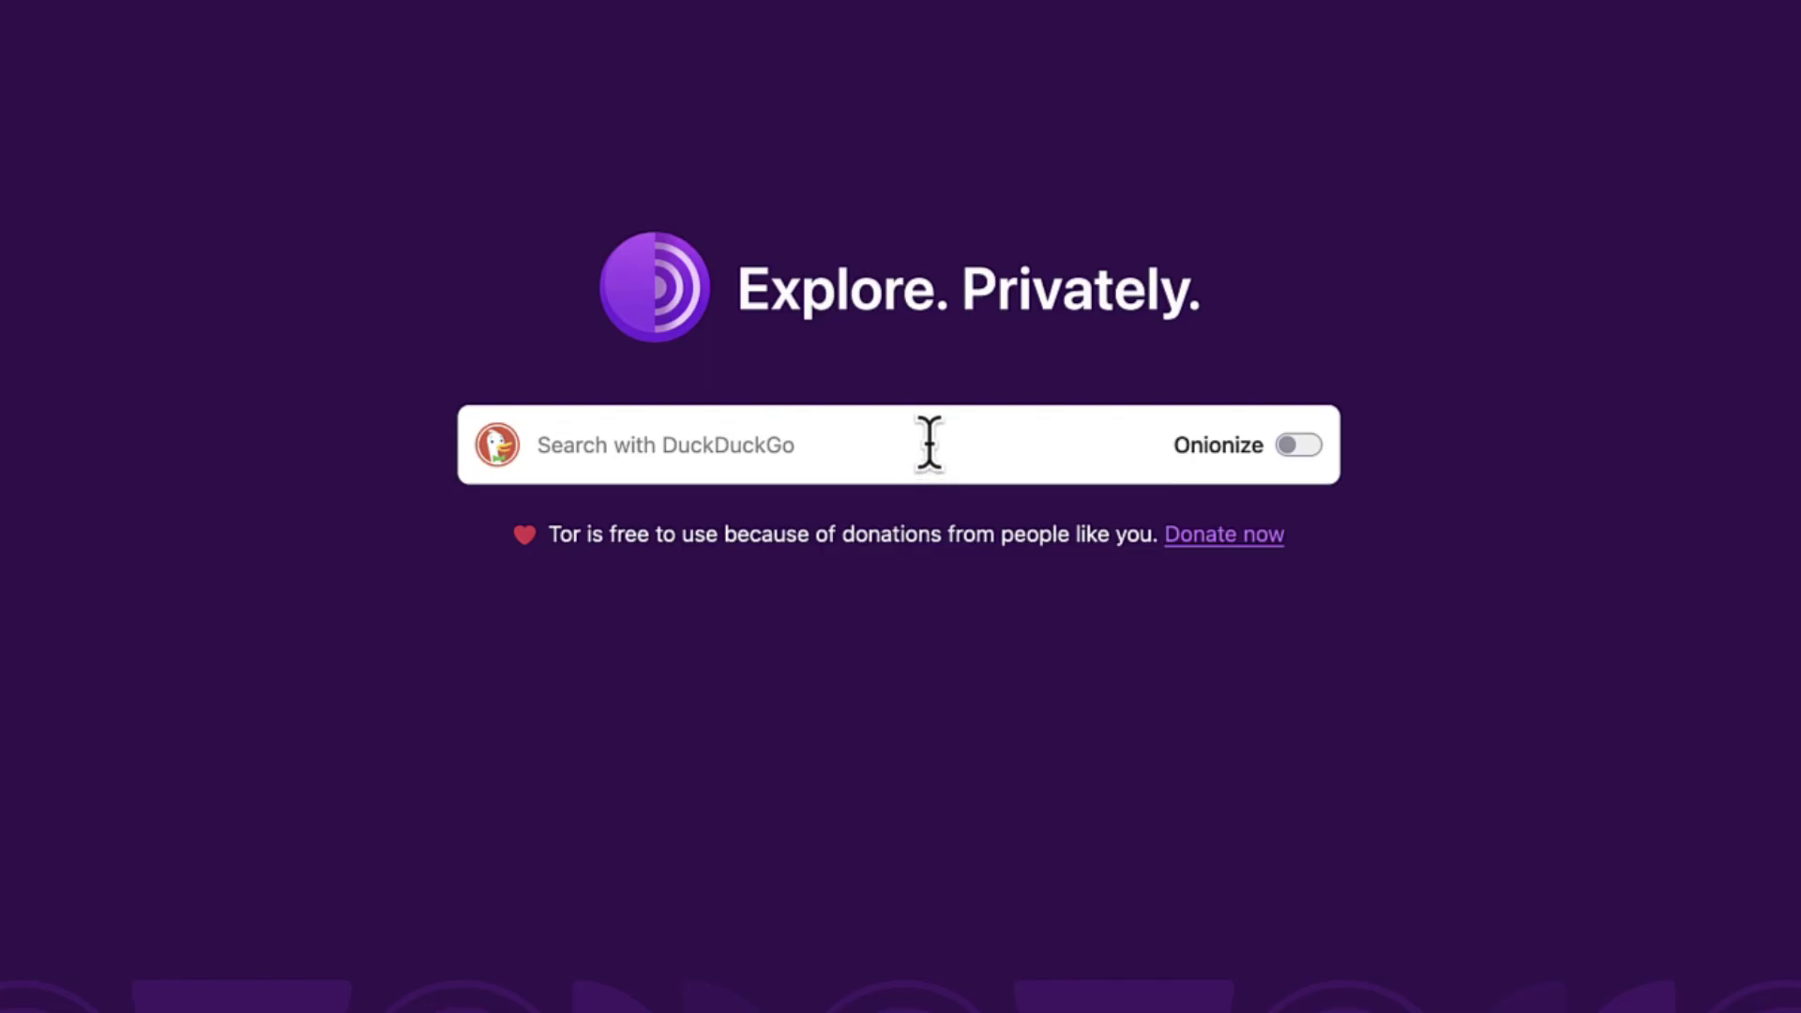
pyautogui.click(928, 443)
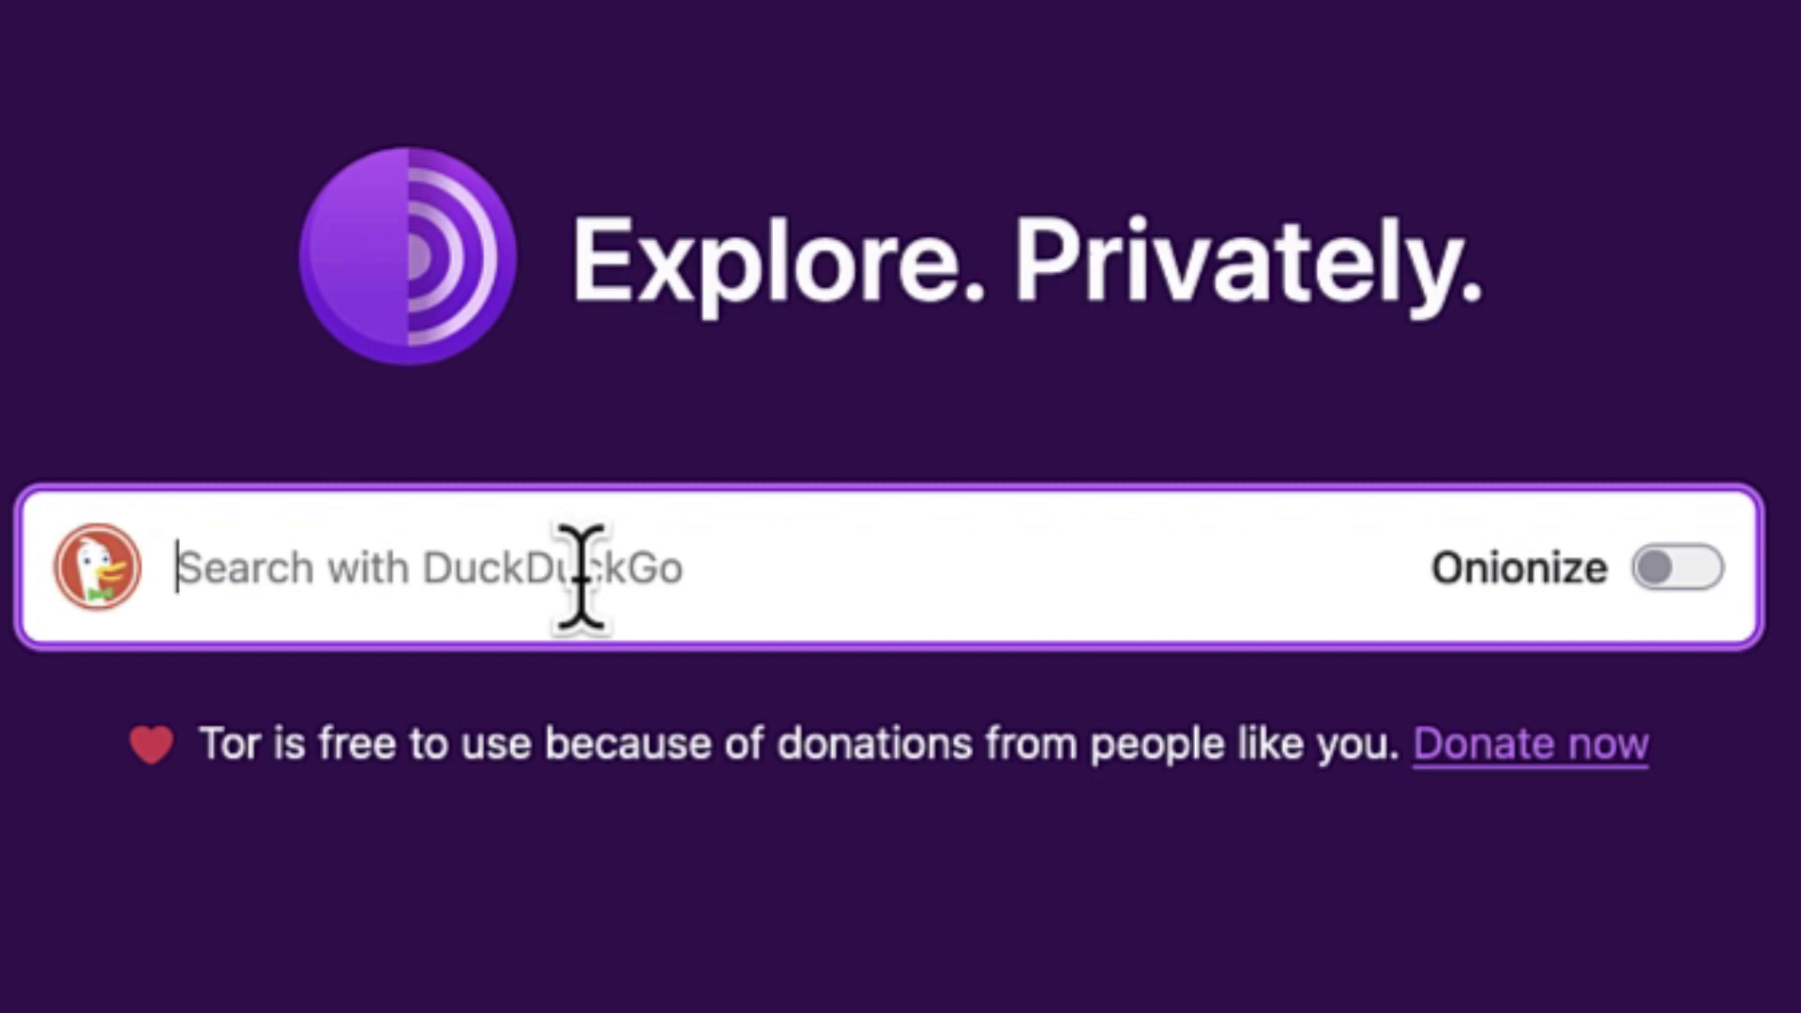
pyautogui.write('W')
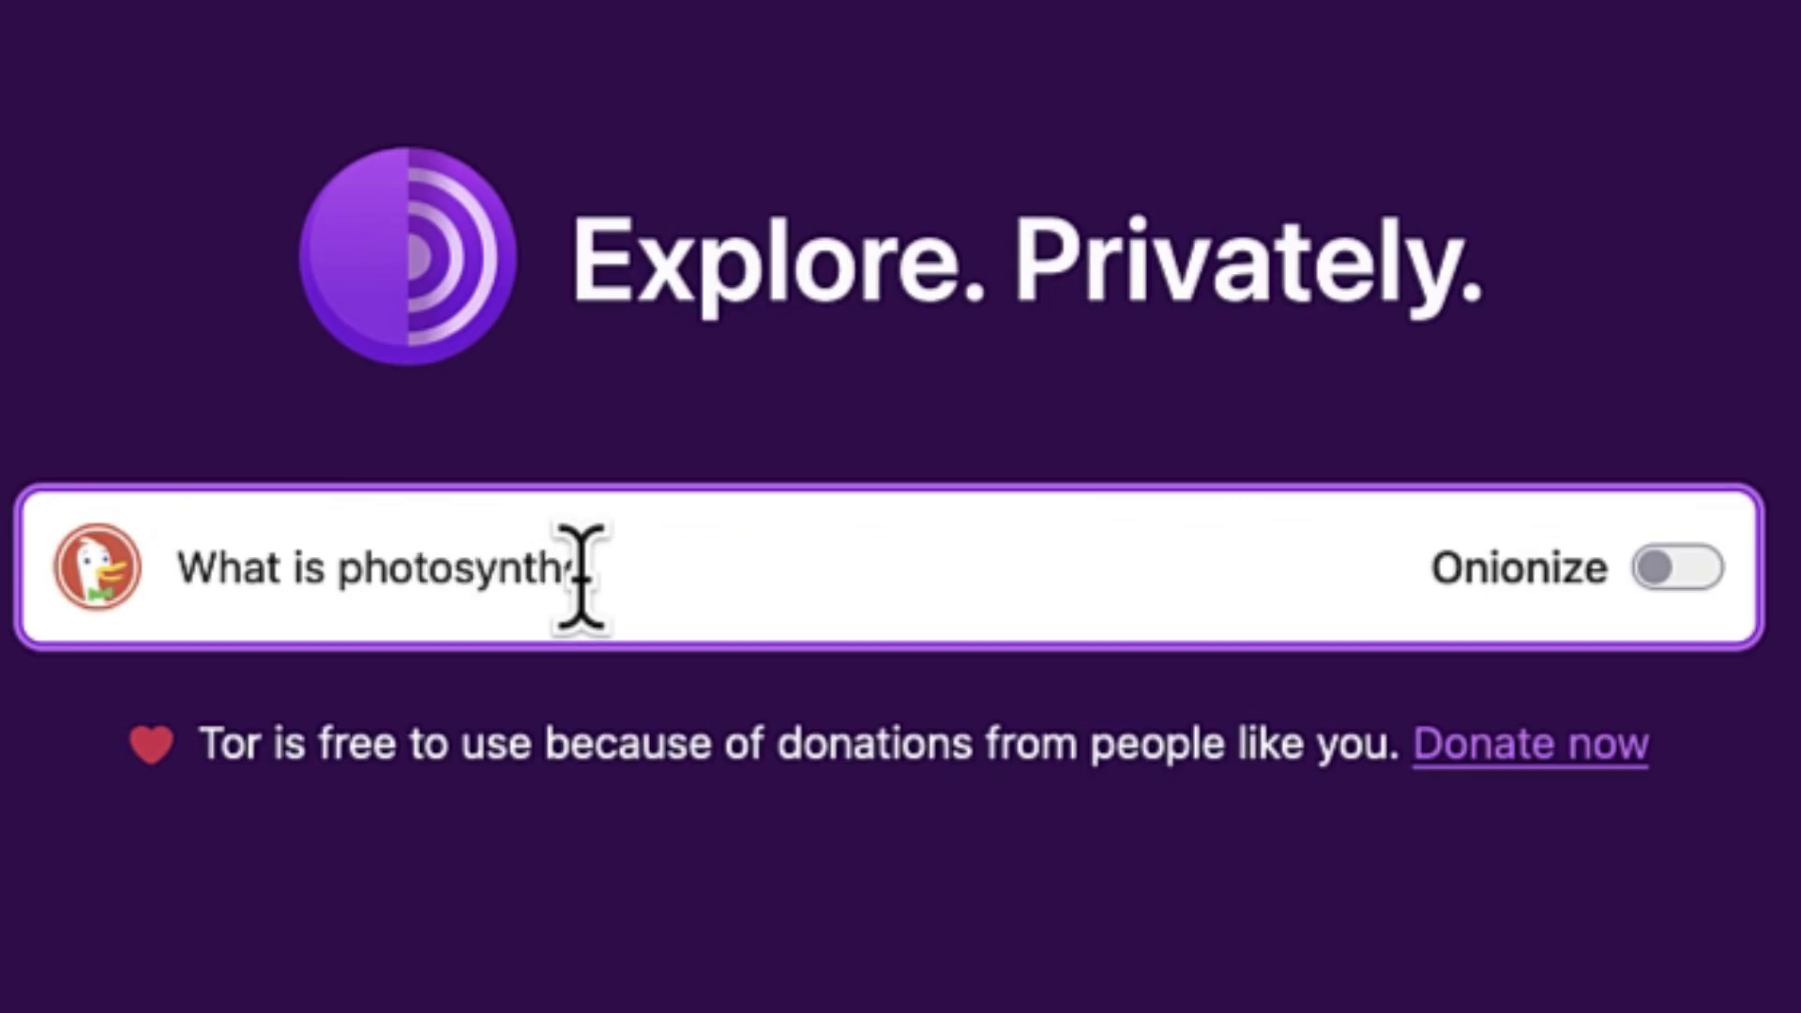
pyautogui.write('hat is photosynthesis')
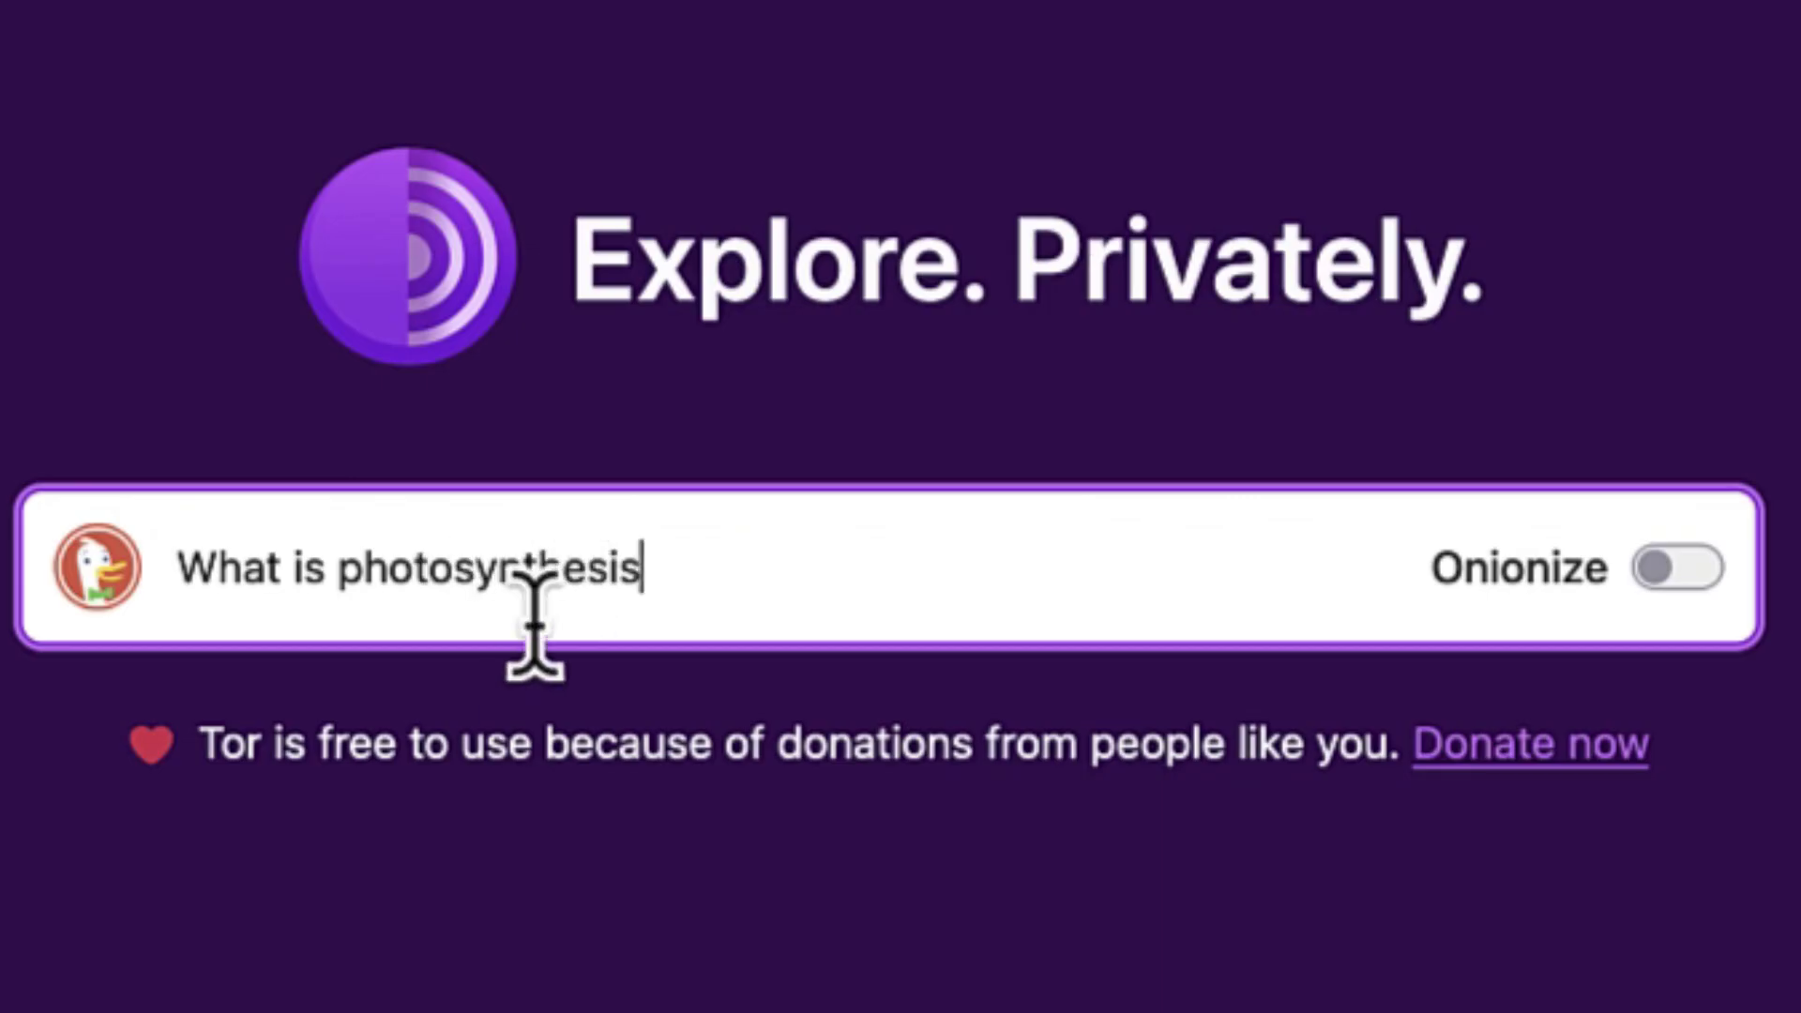
pyautogui.press('Return')
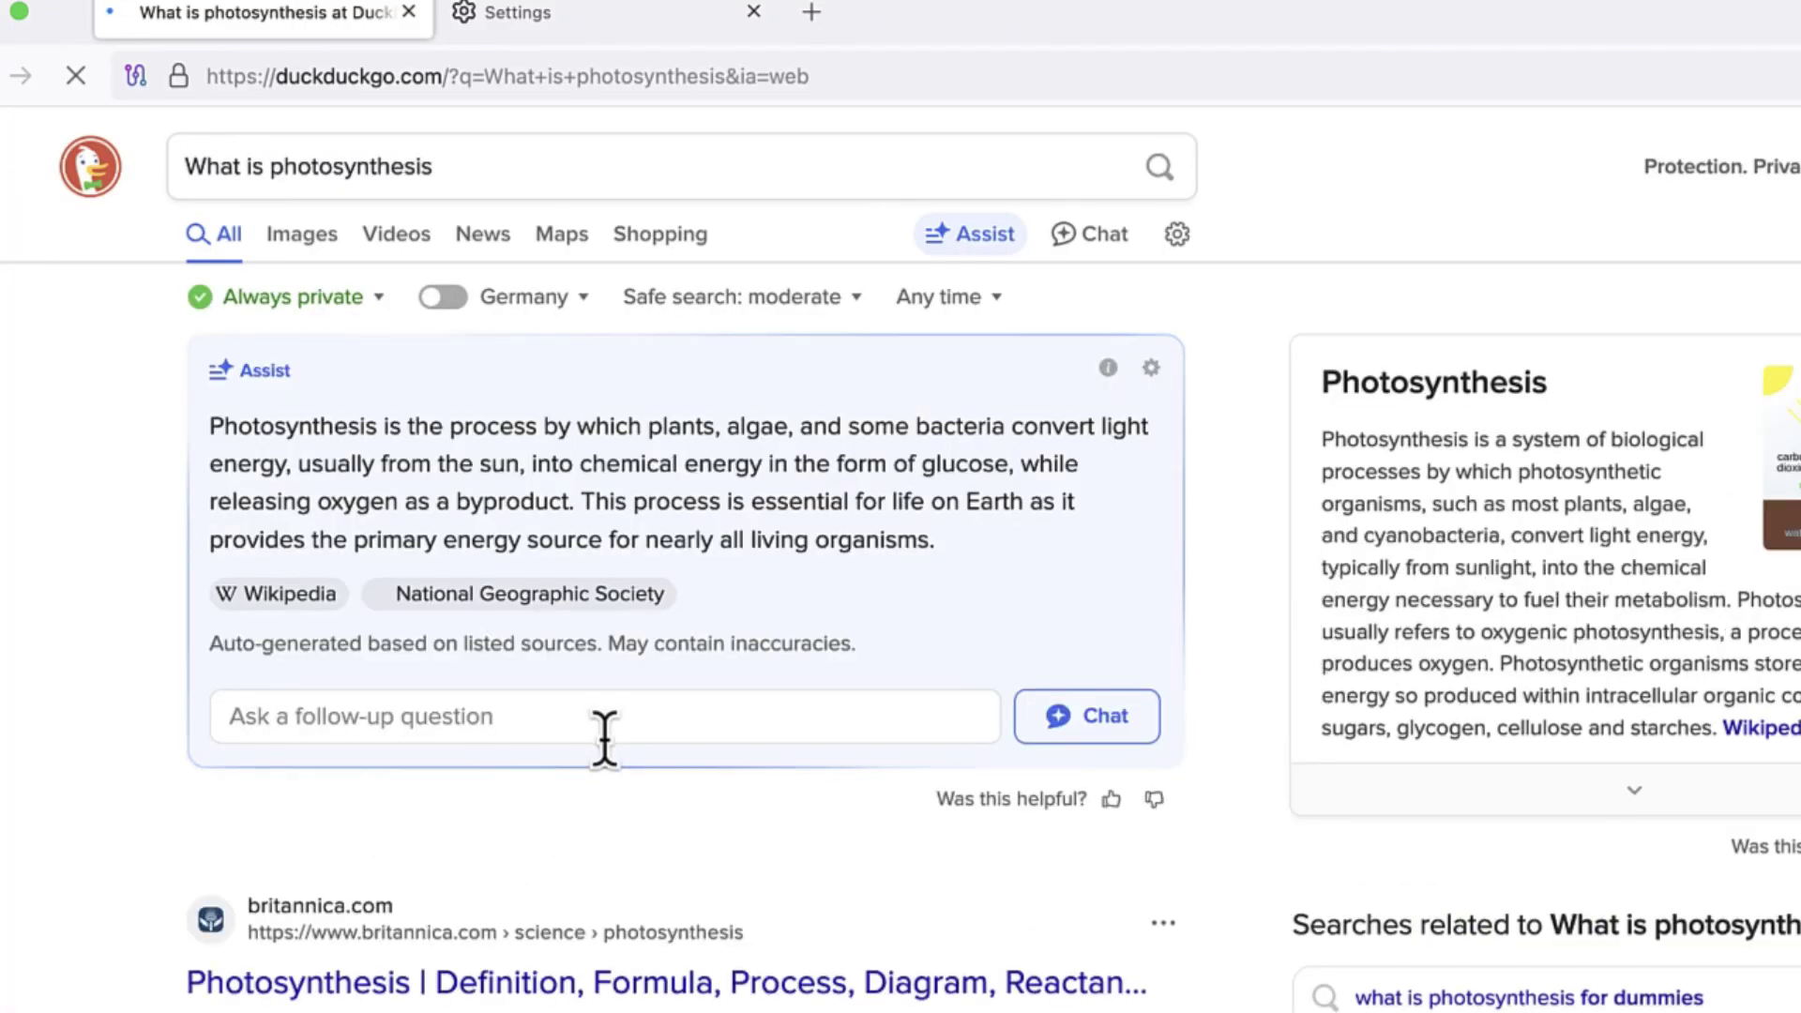
pyautogui.scroll(-3, 669, 842)
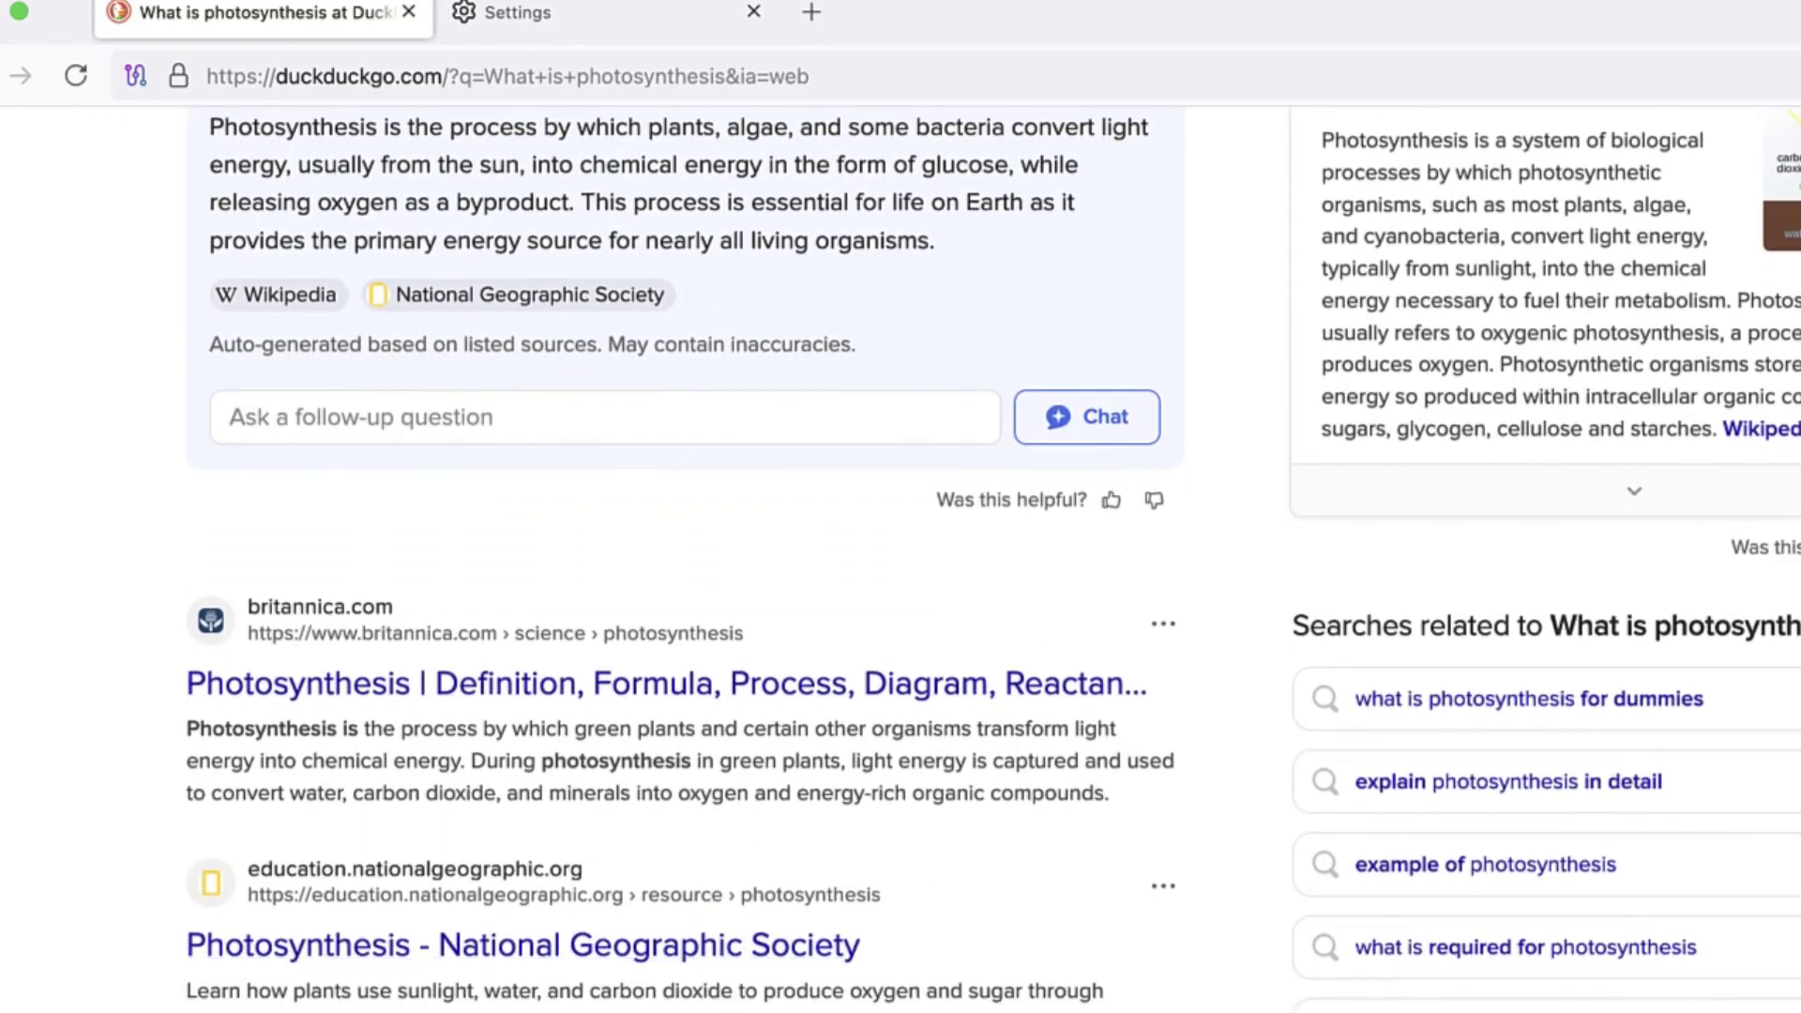
pyautogui.scroll(3, 669, 842)
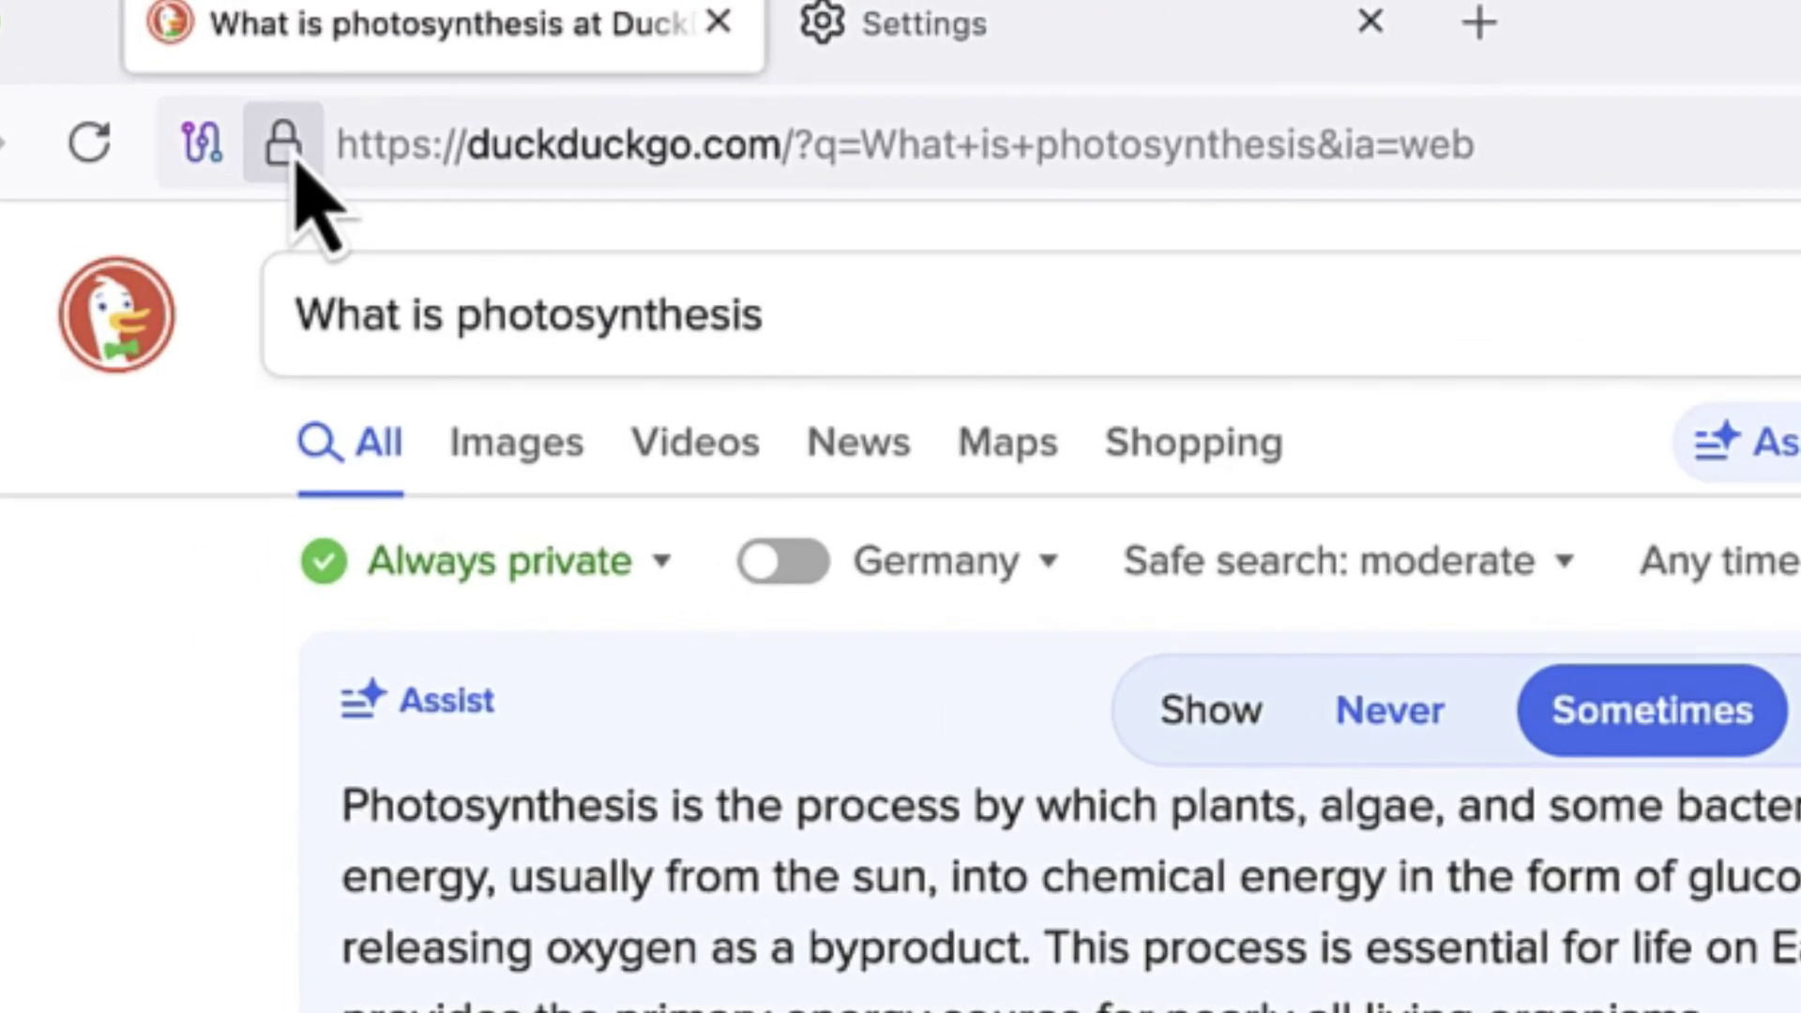
pyautogui.moveTo(296, 162)
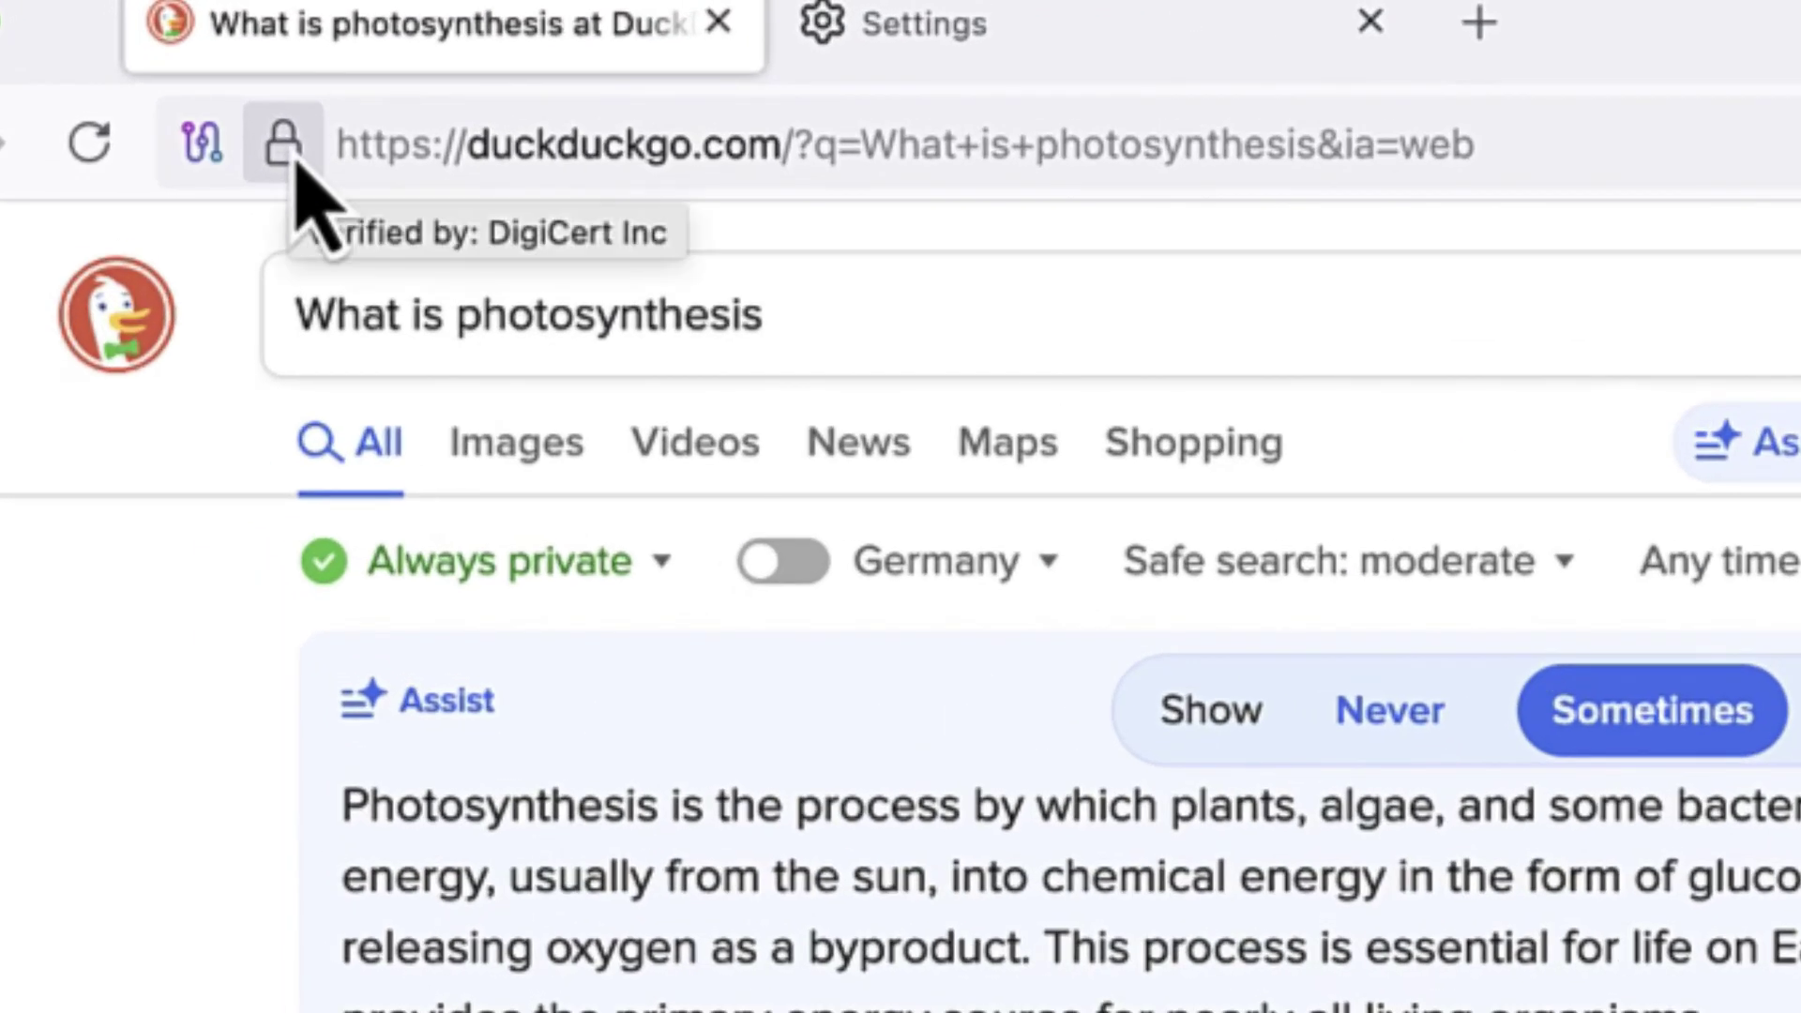
pyautogui.click(284, 144)
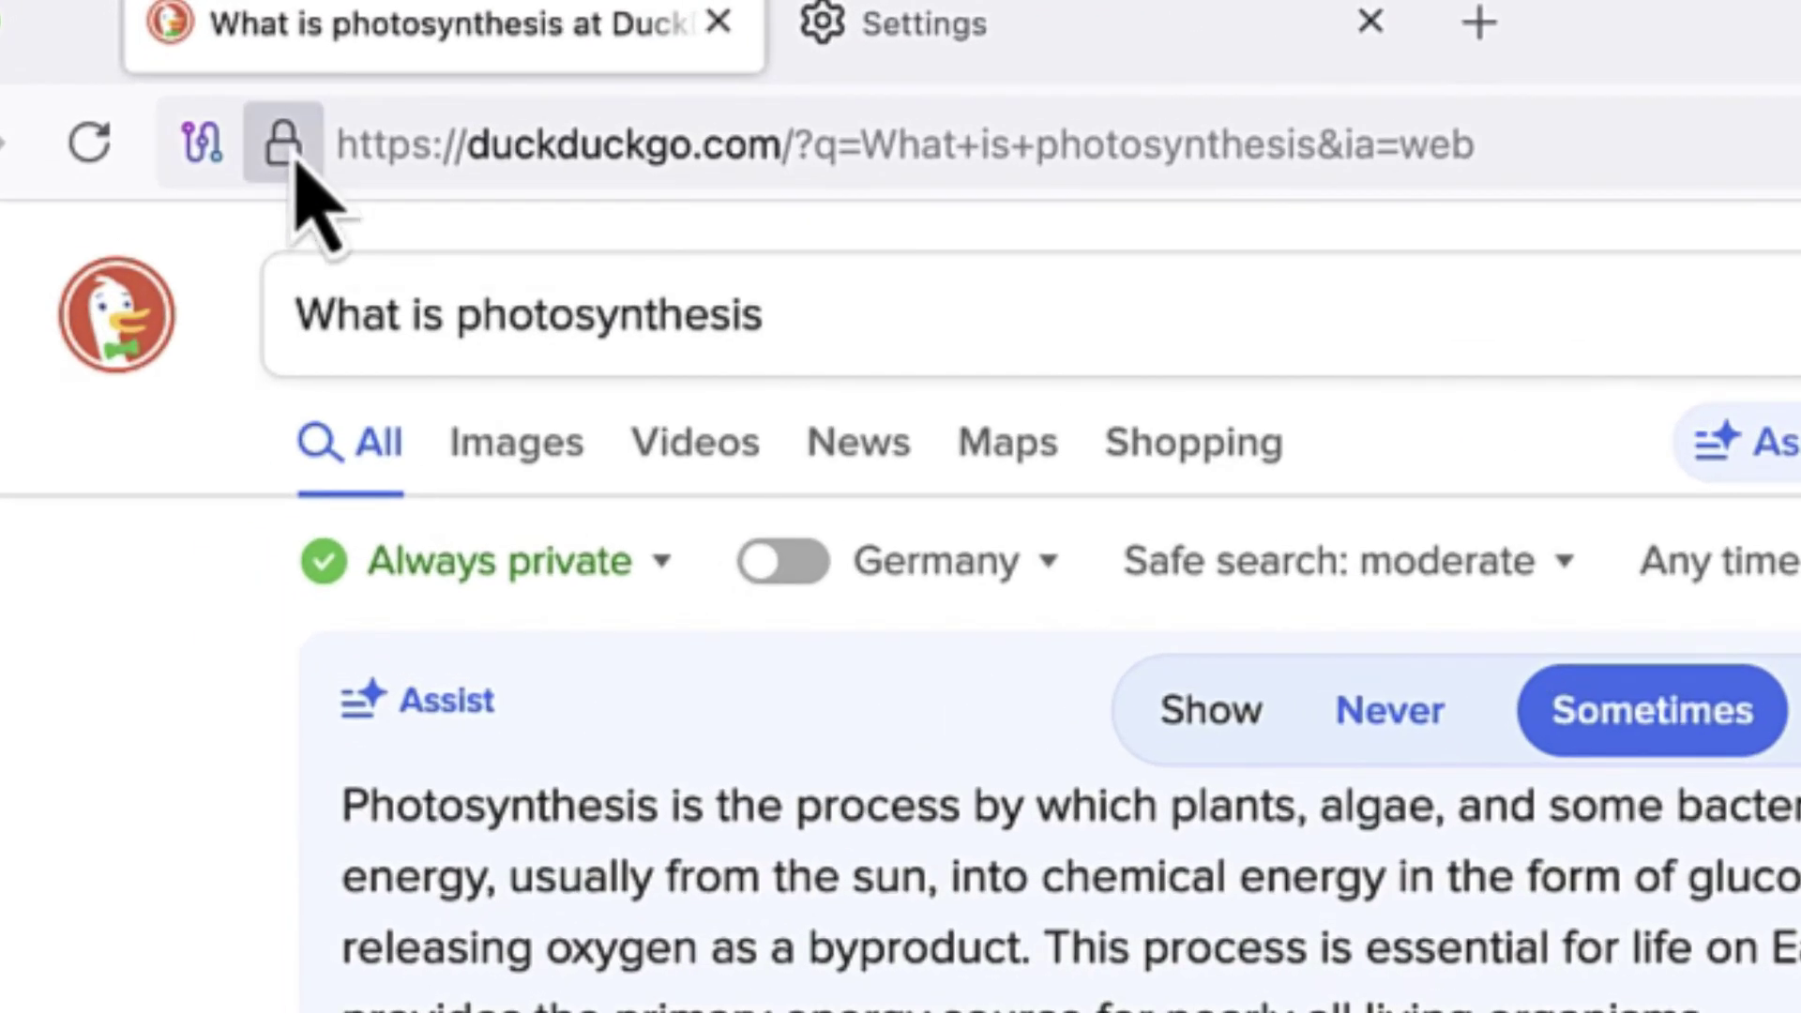
pyautogui.click(531, 404)
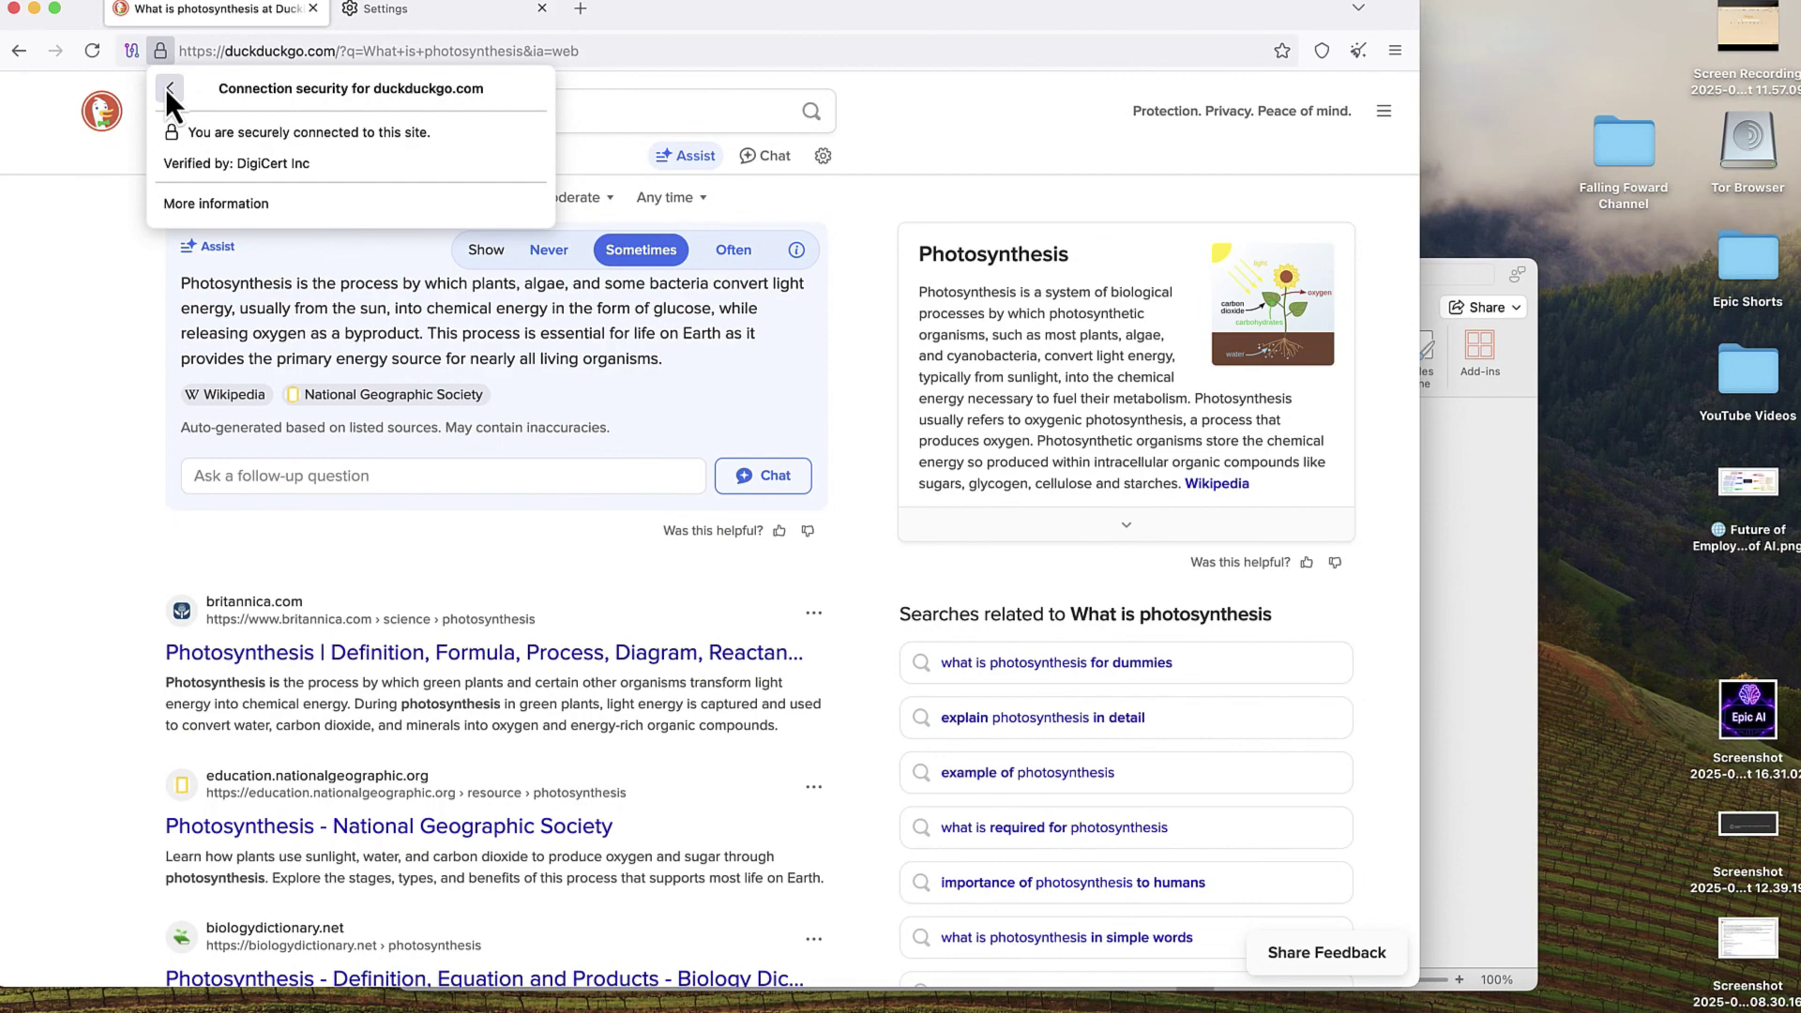
pyautogui.click(310, 251)
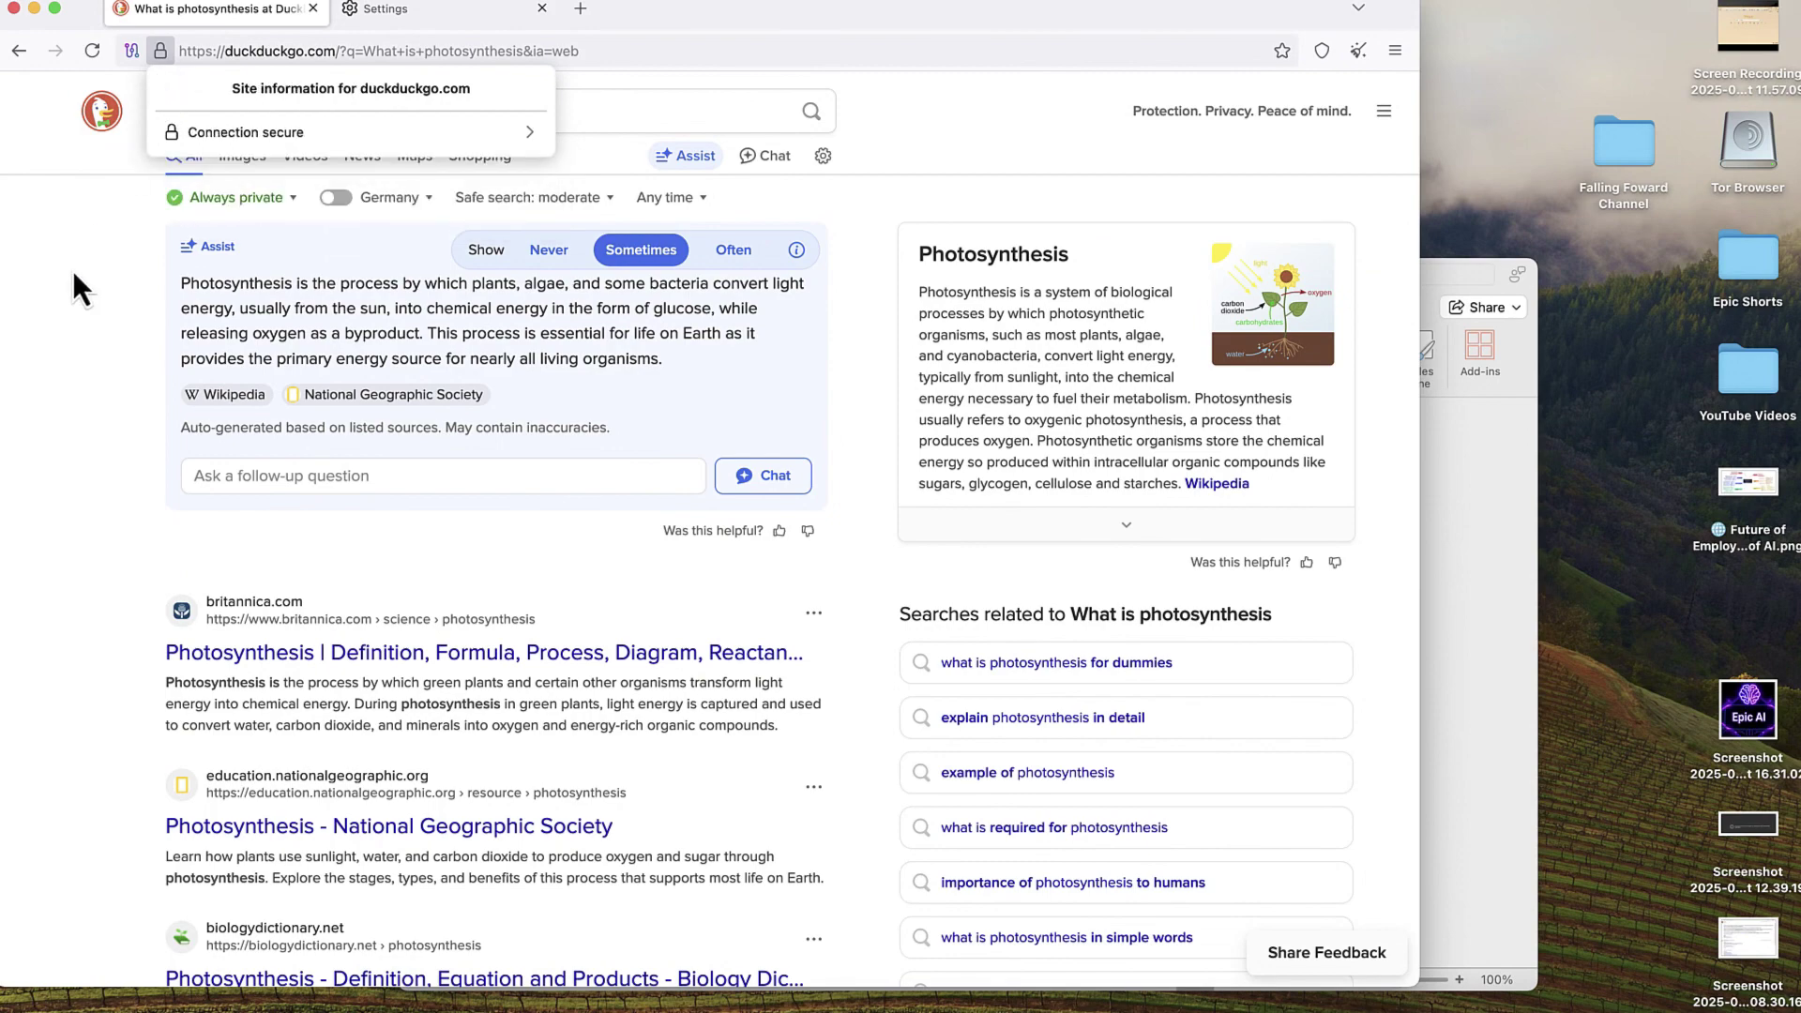
pyautogui.click(133, 53)
pyautogui.click(134, 52)
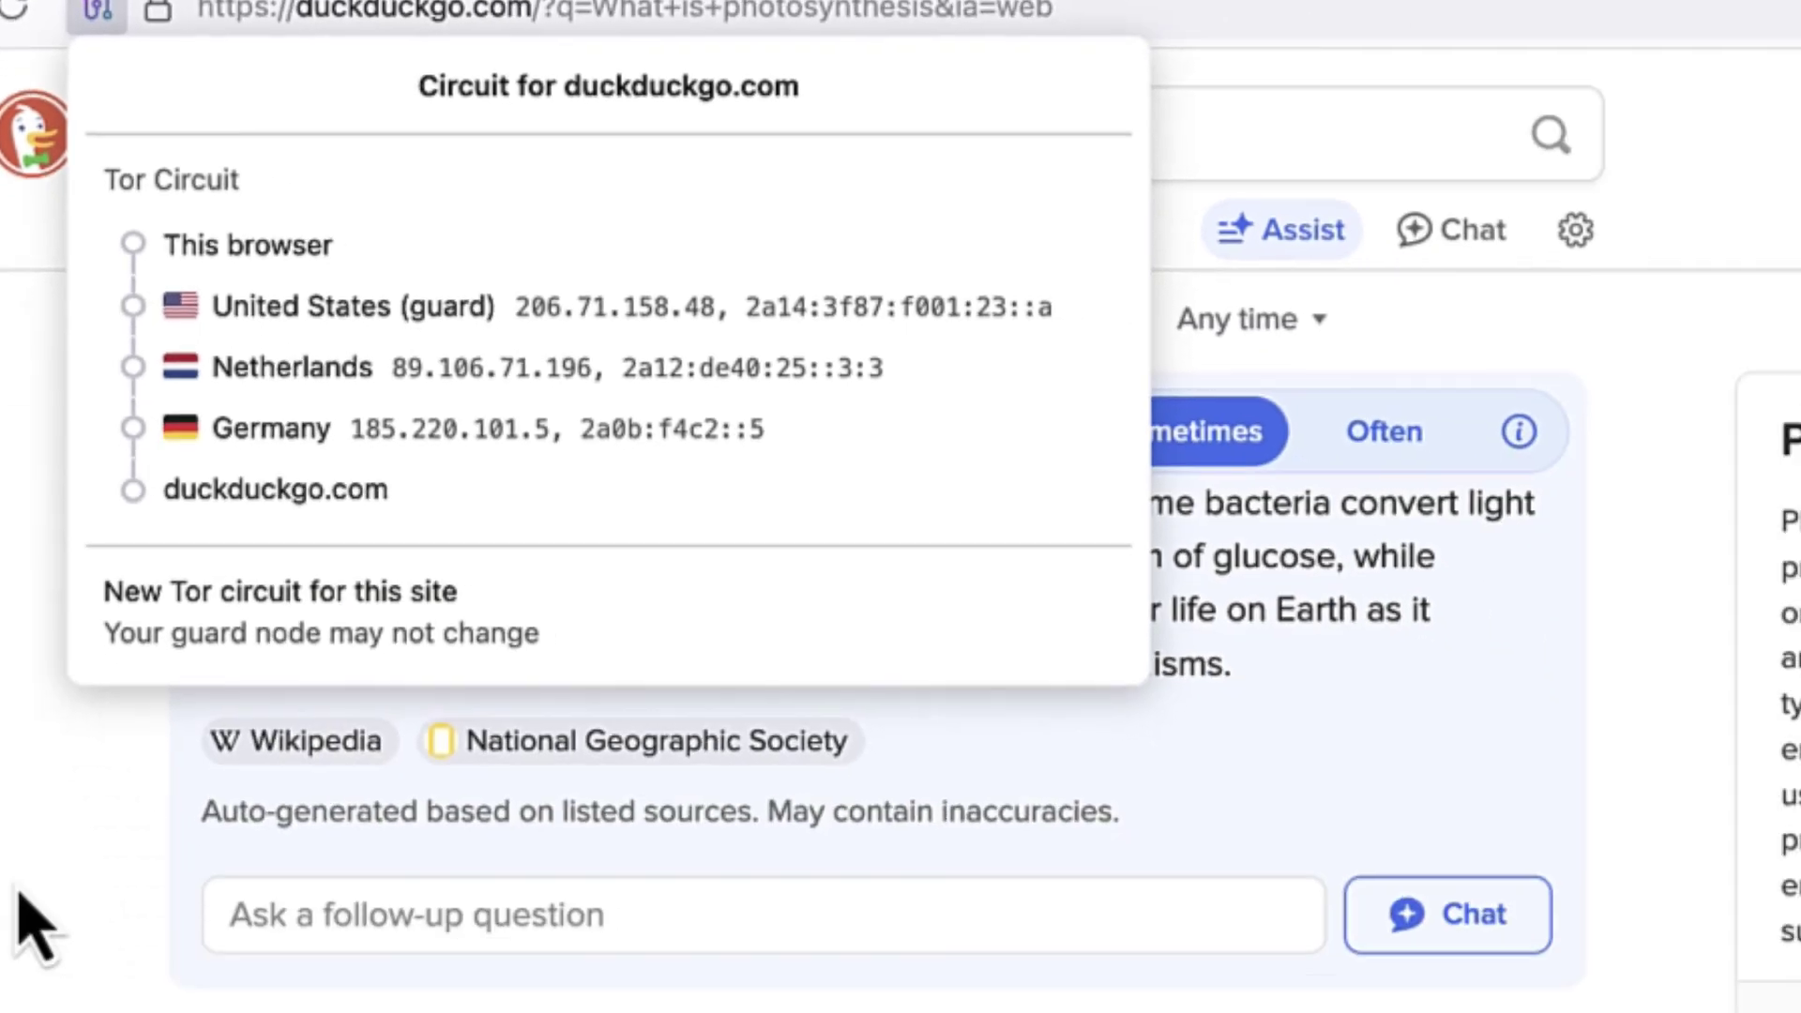
pyautogui.click(33, 928)
pyautogui.scroll(-10, 192, 849)
pyautogui.scroll(15, 192, 849)
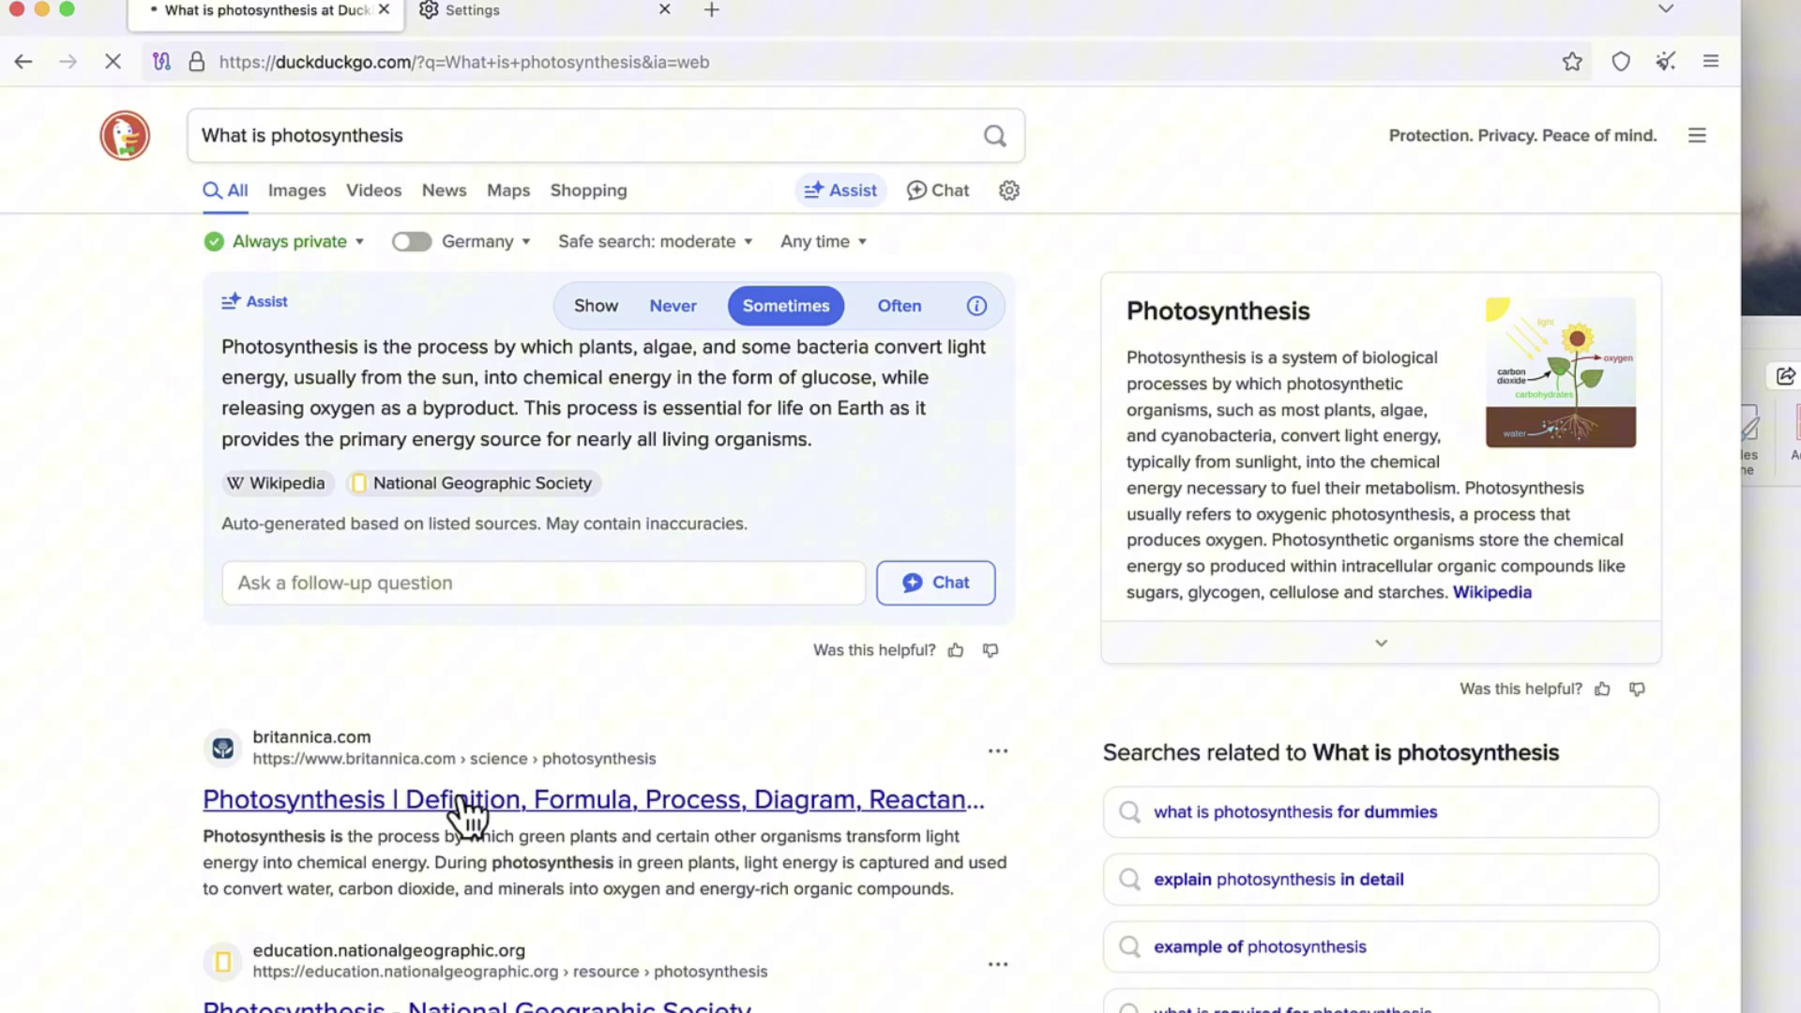
# - Open the Britannica photosynthesis article, skim it, and make the window full screen
pyautogui.click(483, 812)
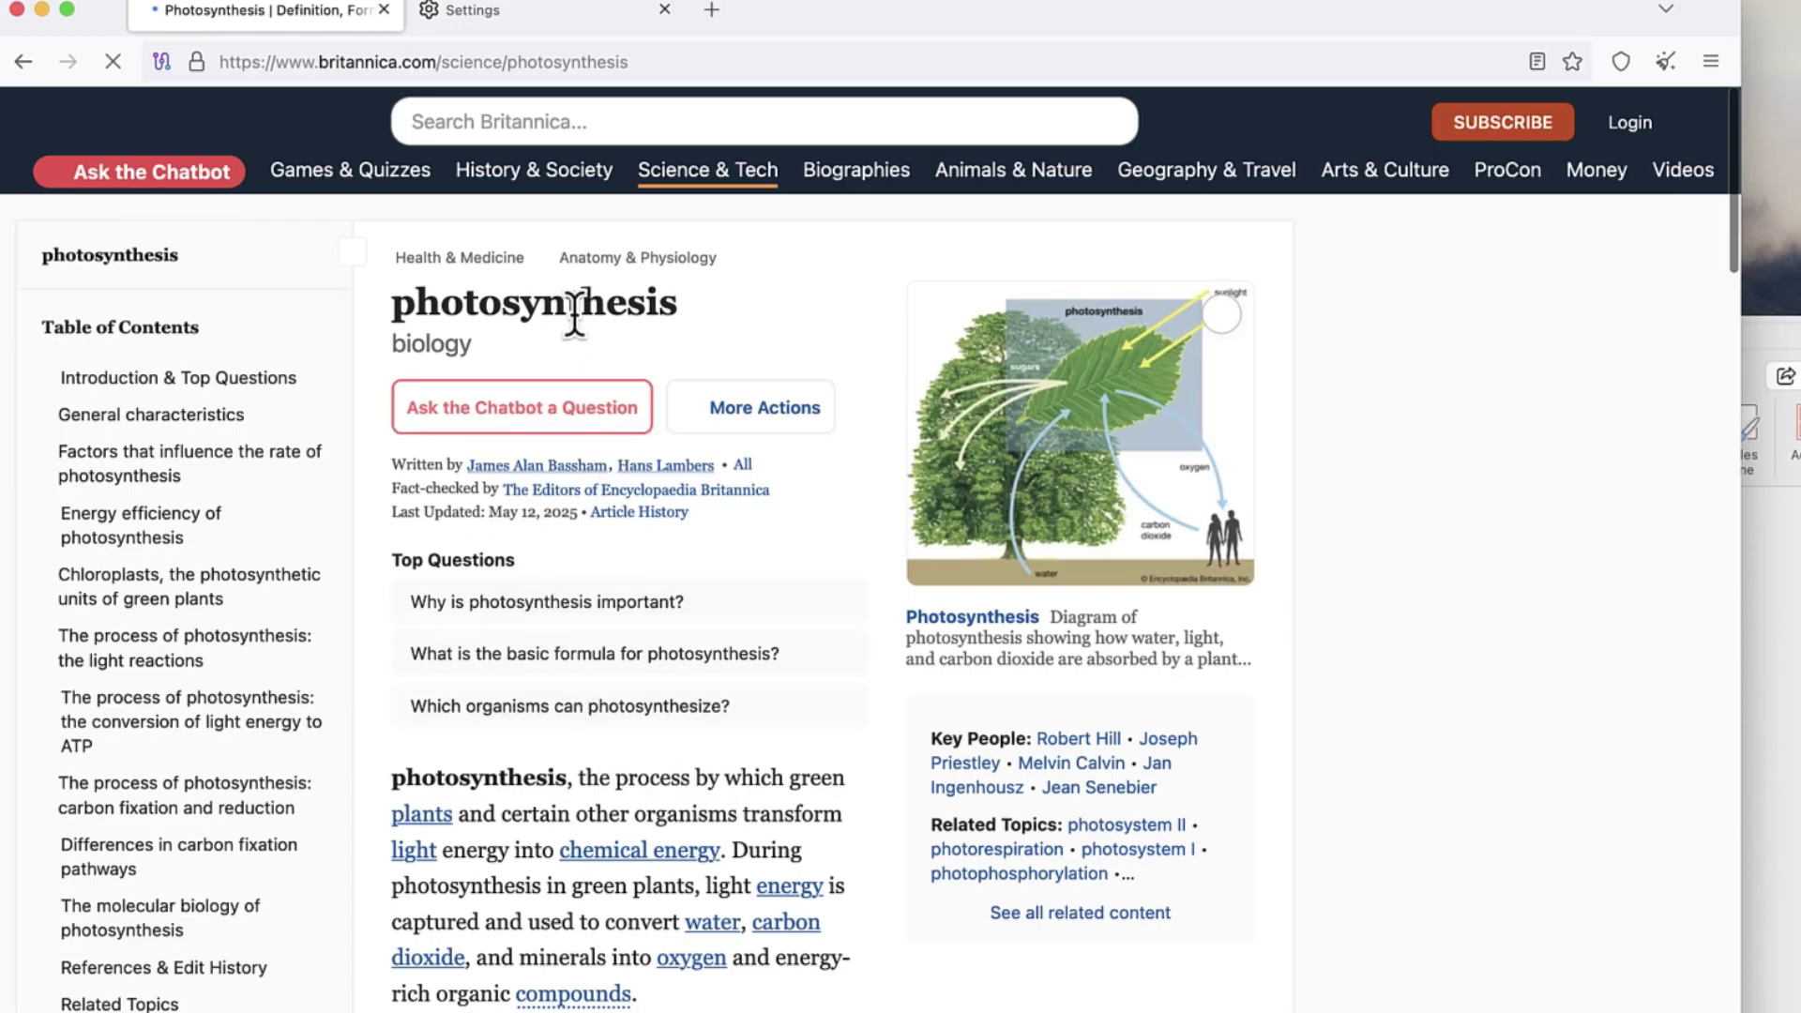
pyautogui.scroll(-15, 466, 882)
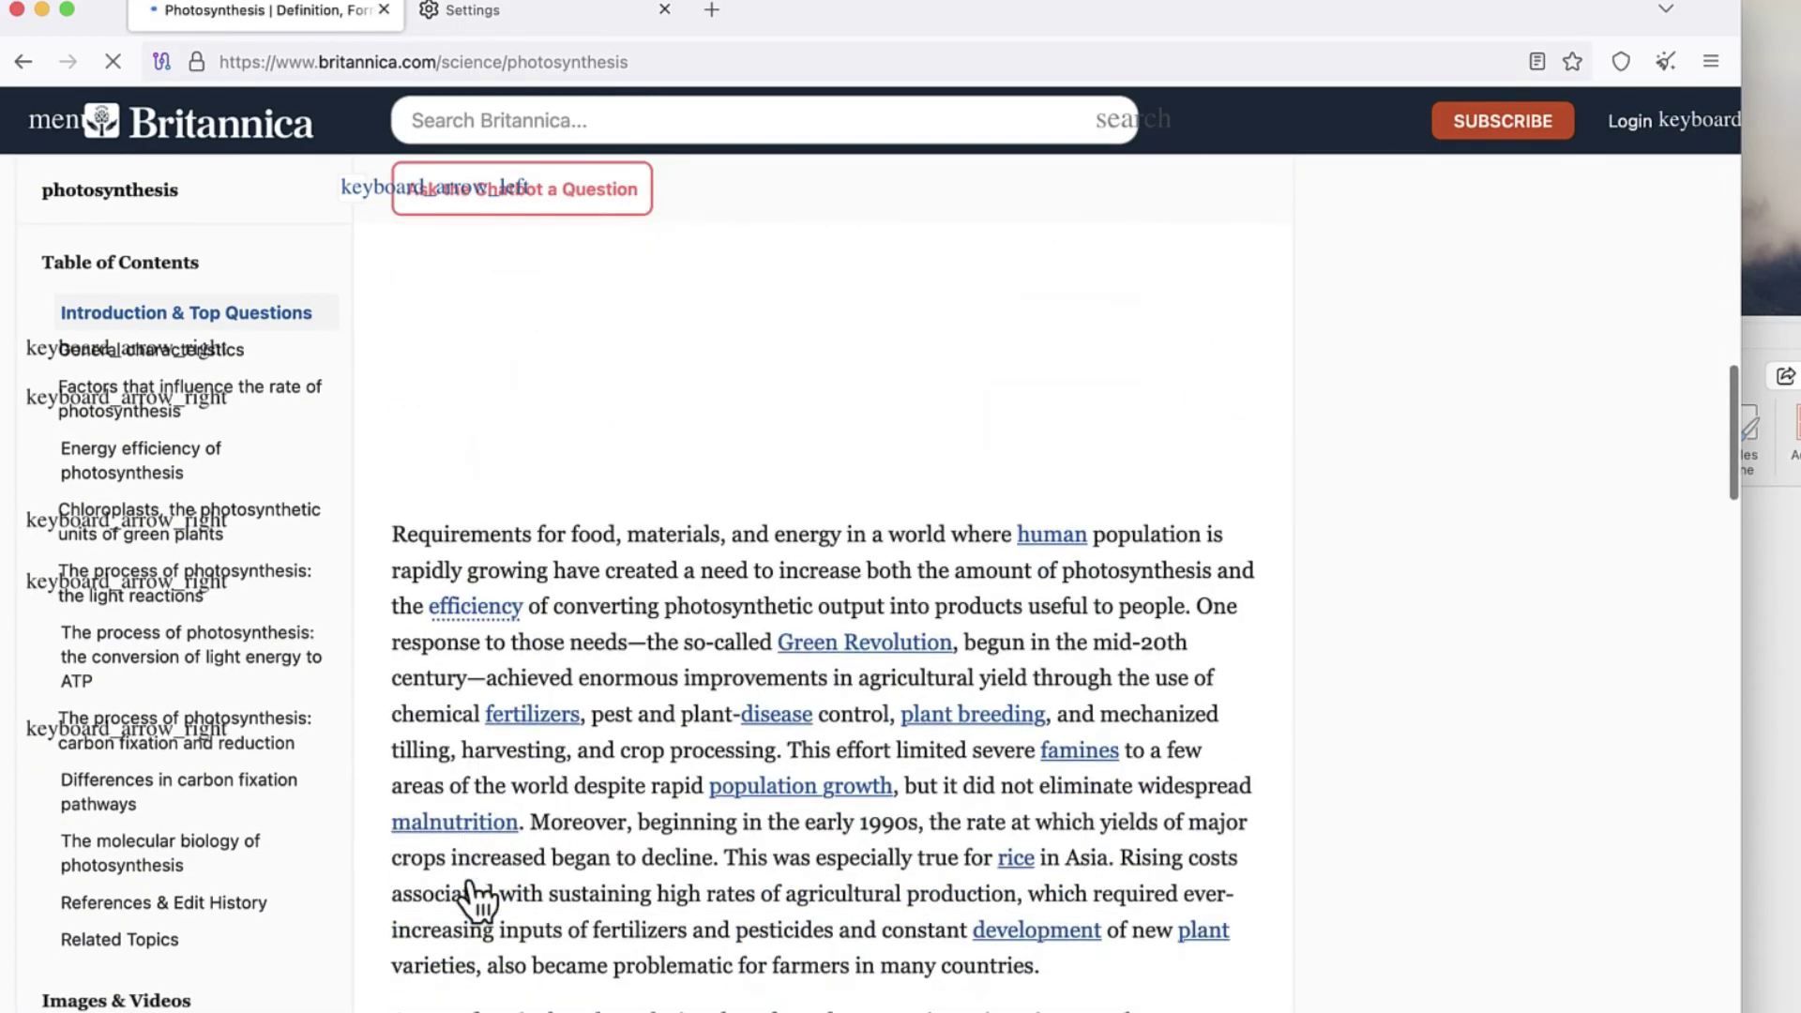
pyautogui.scroll(15, 466, 882)
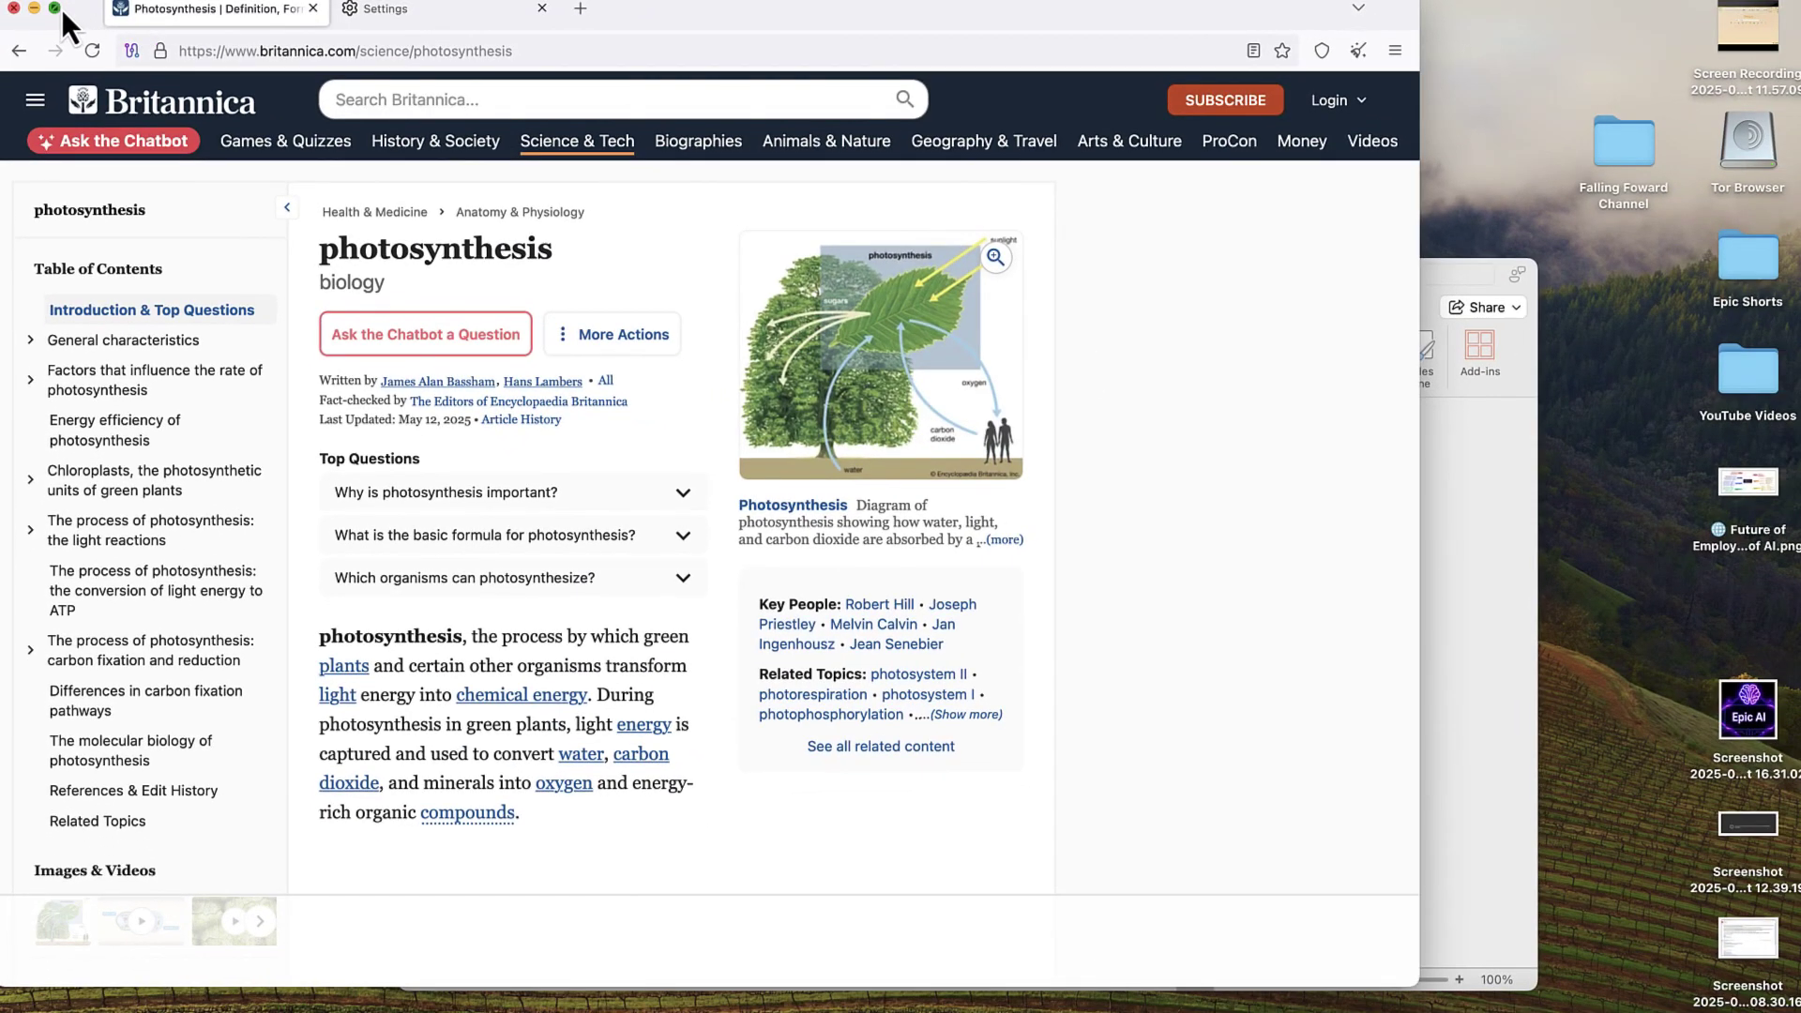
pyautogui.click(56, 9)
pyautogui.click(1790, 26)
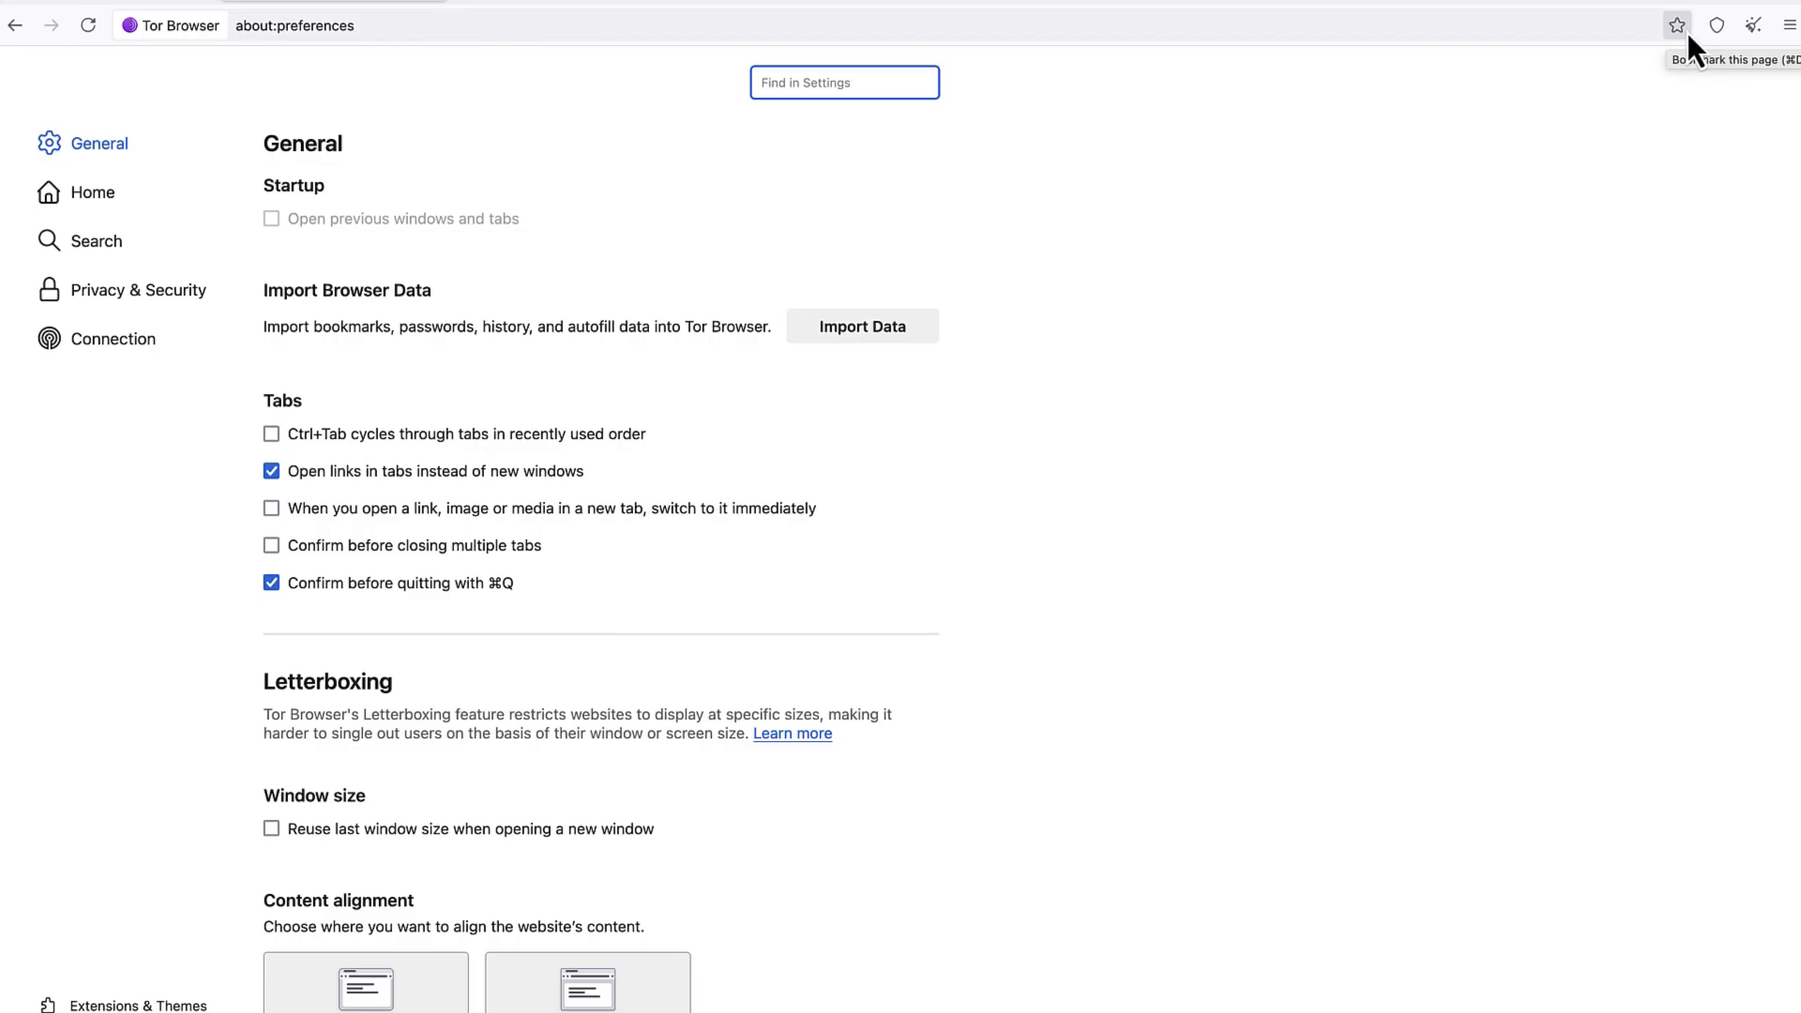
# - View the More tools options in the application menu, then close the menu
pyautogui.click(1789, 26)
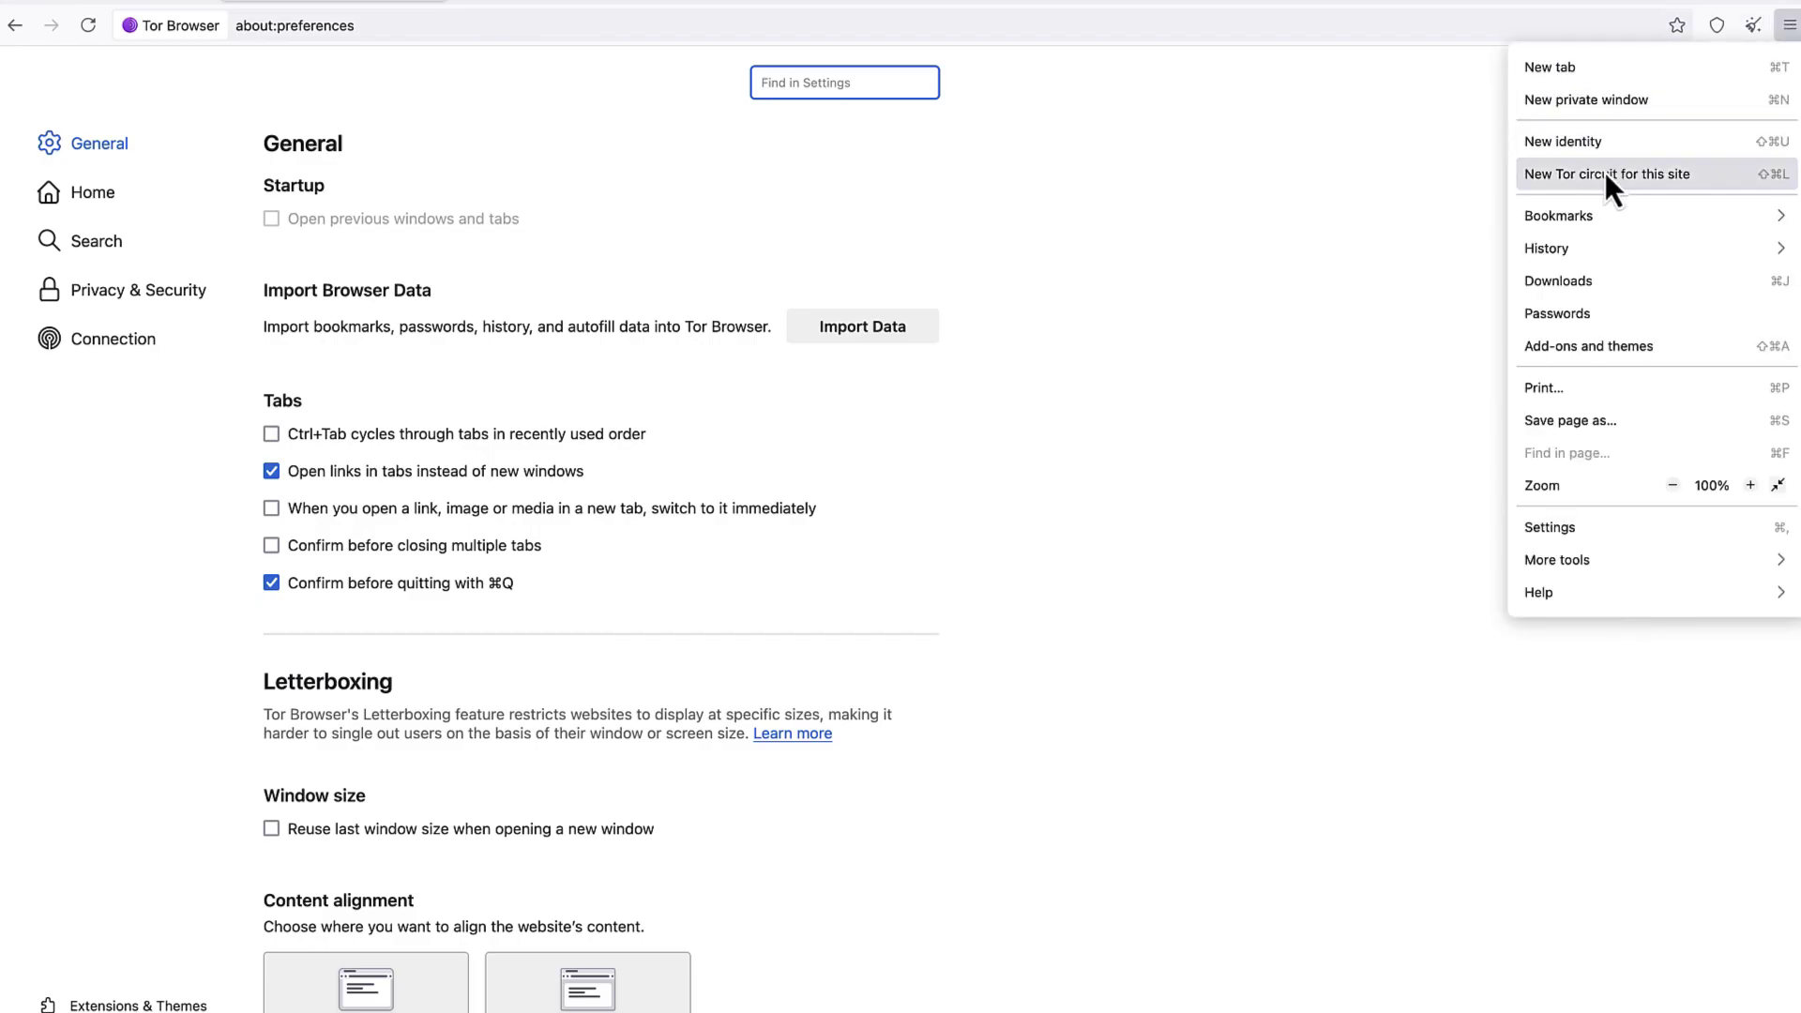
pyautogui.click(1581, 569)
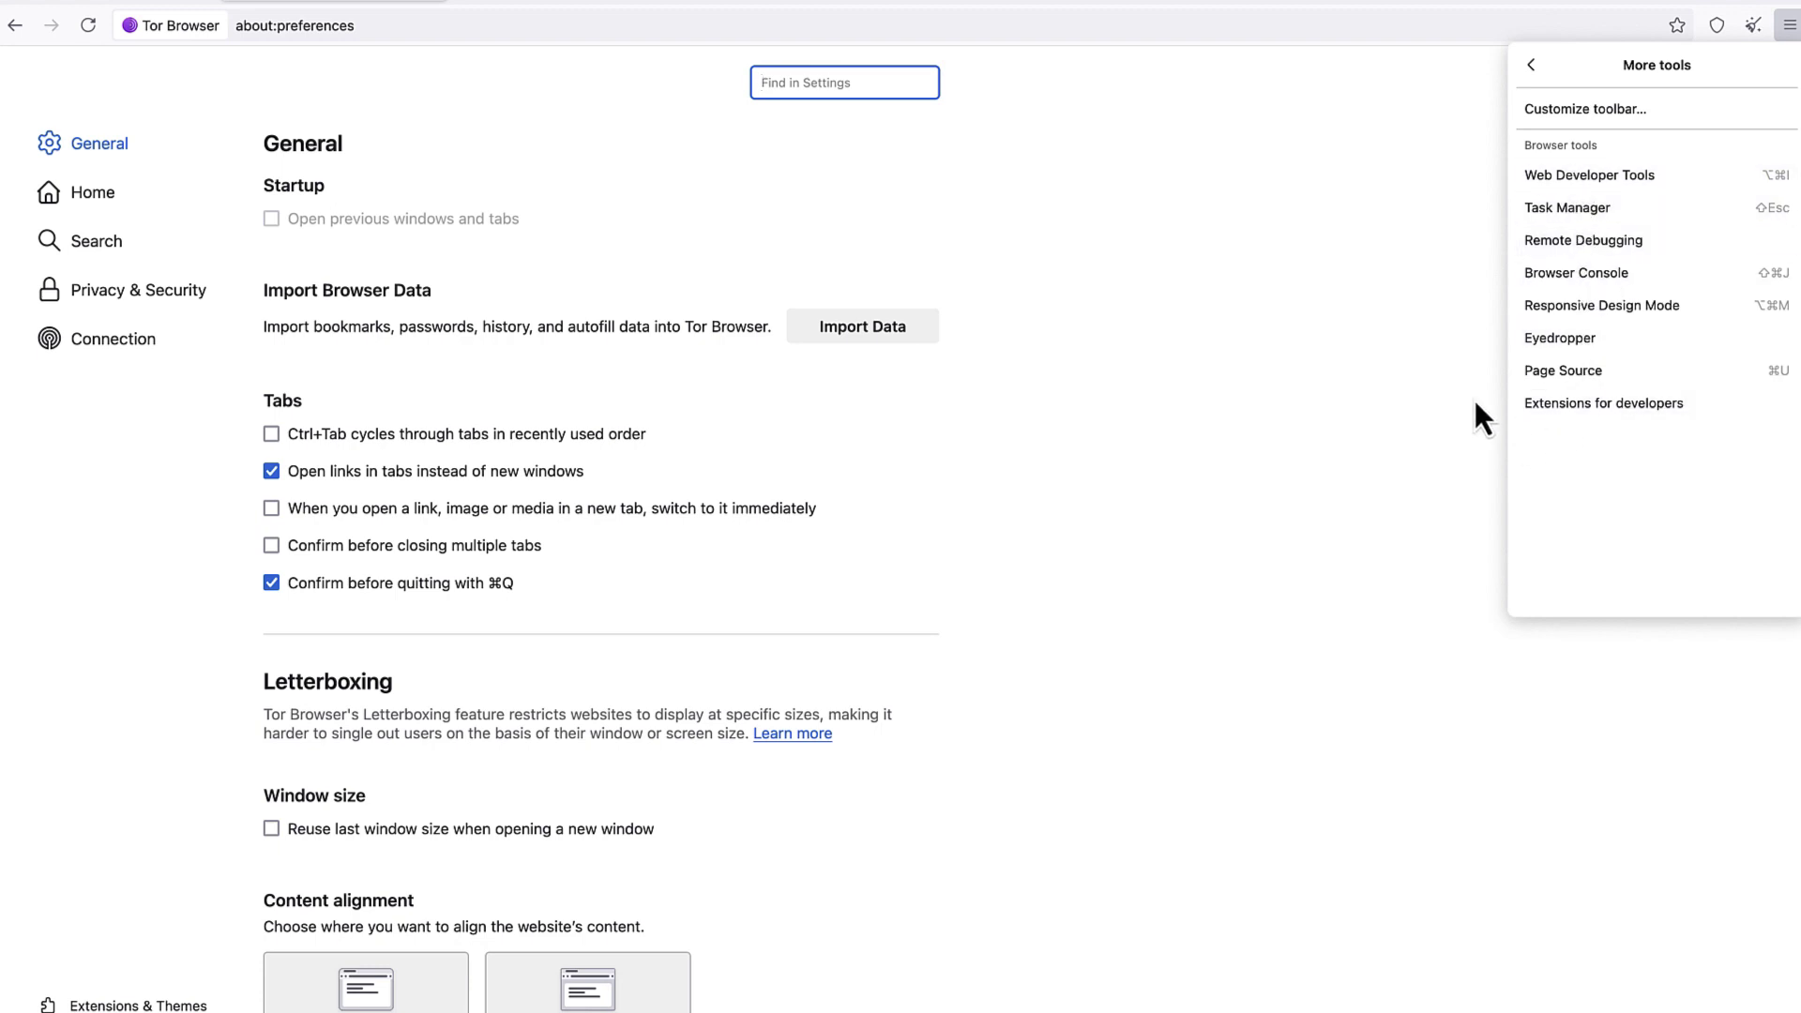
pyautogui.click(1229, 285)
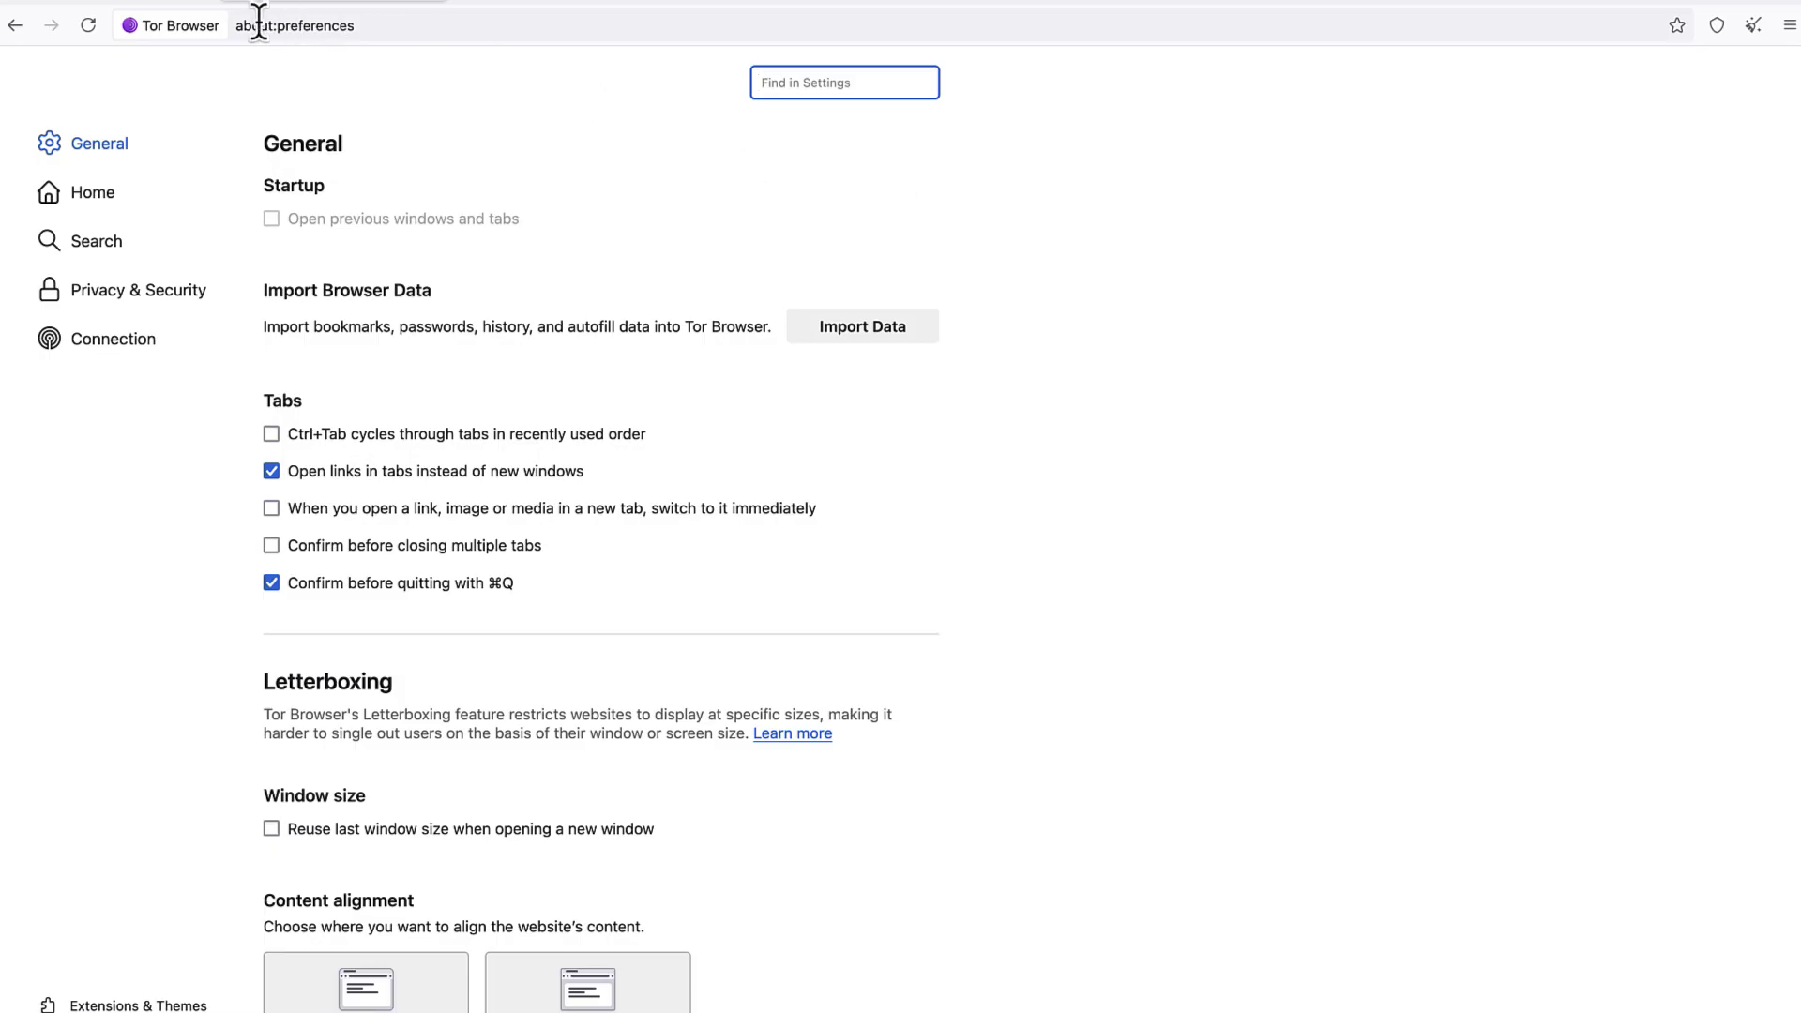
# - Open a new tab and load google.com
pyautogui.press('super+t')
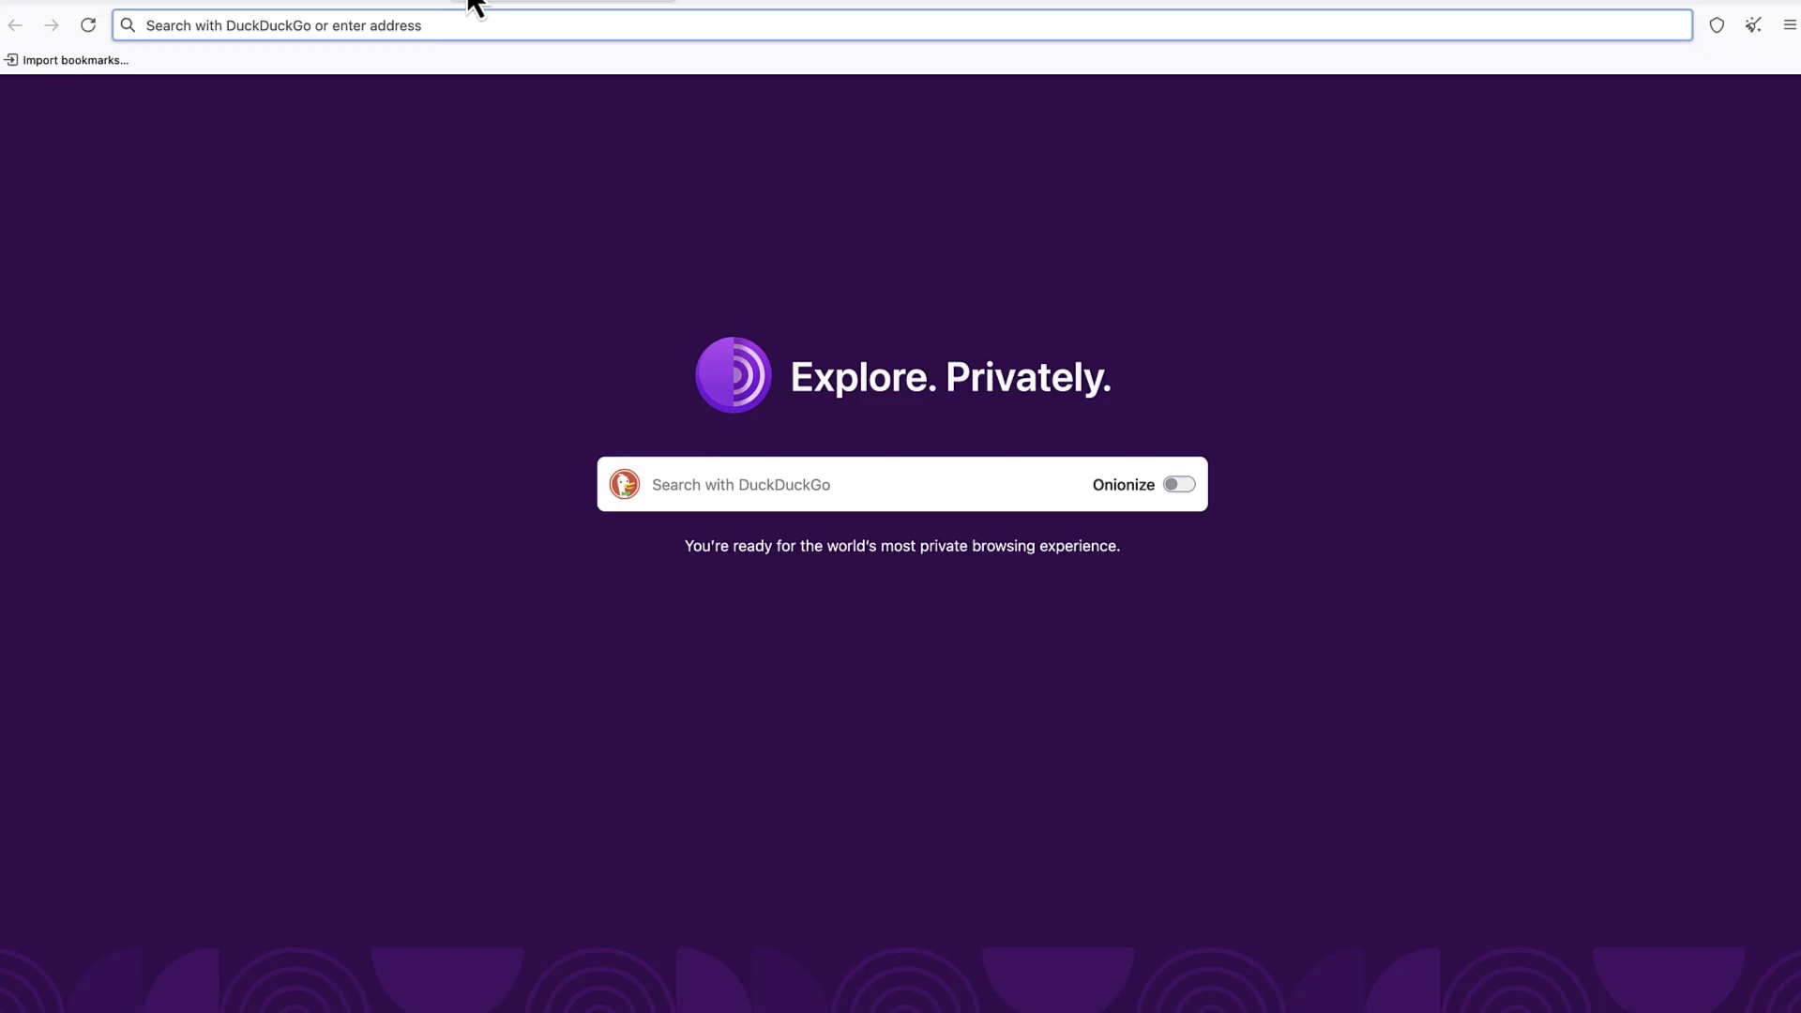
pyautogui.write('googlec')
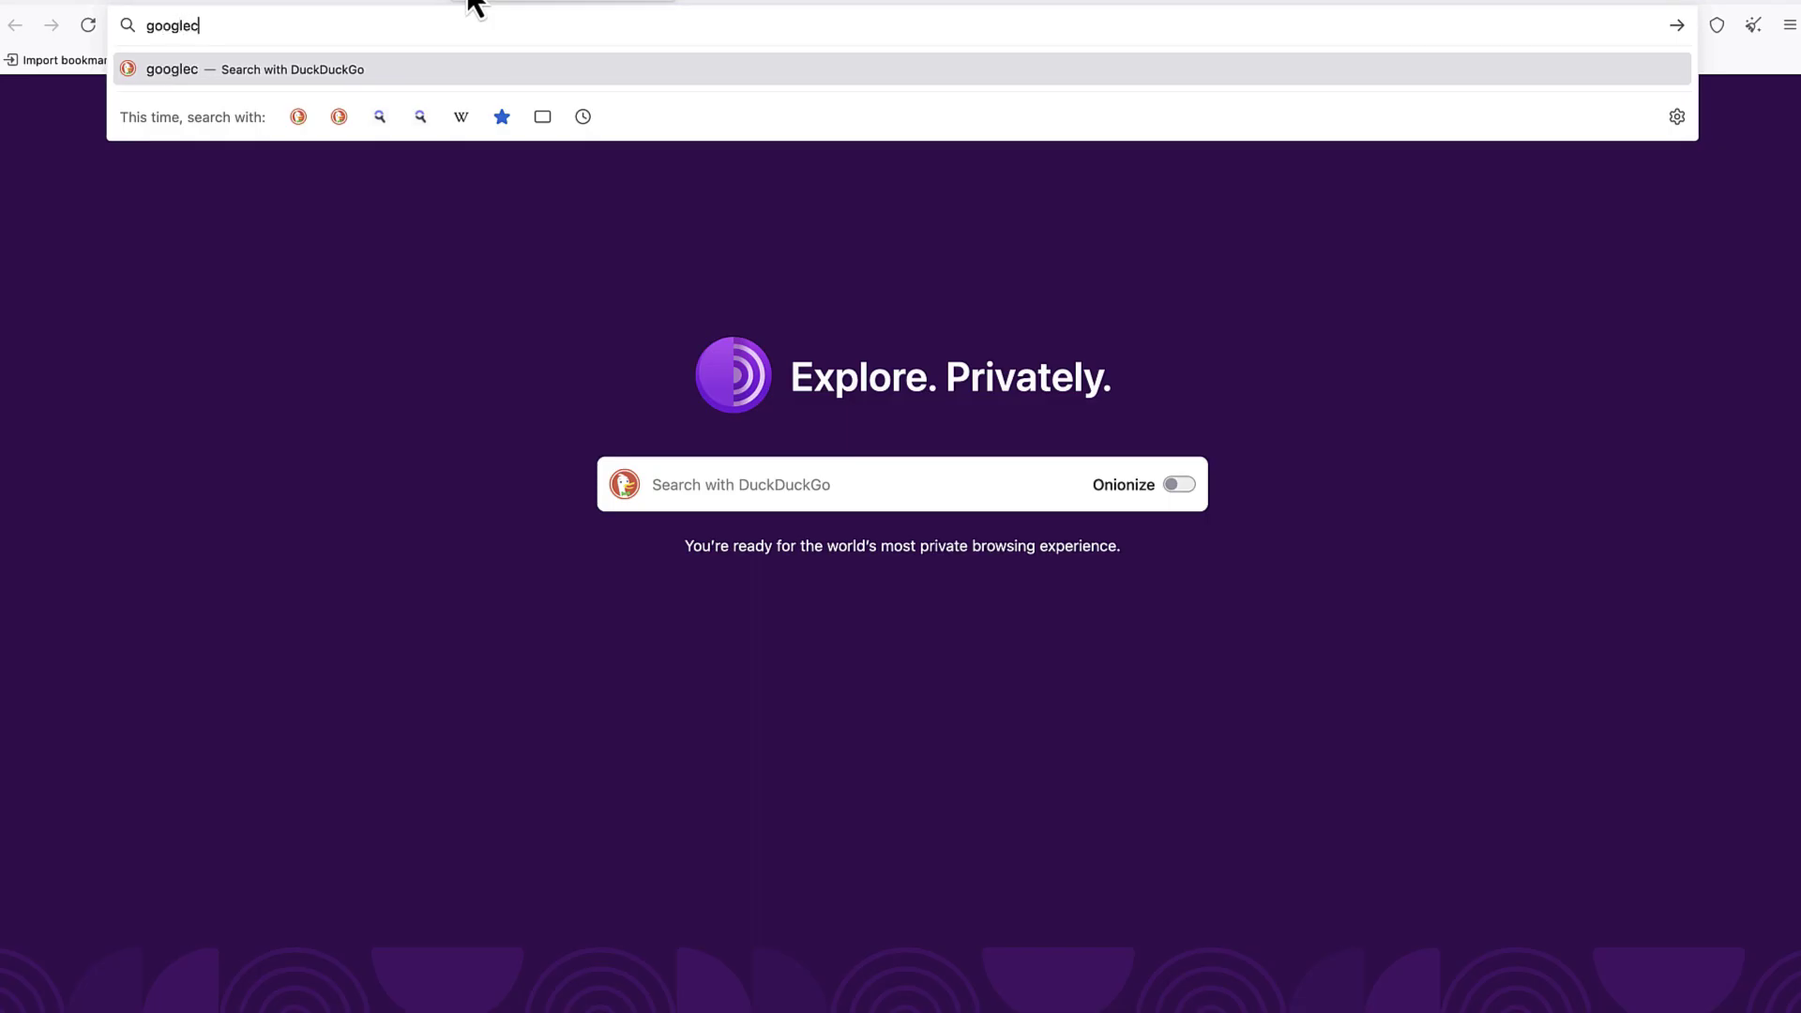
pyautogui.press('BackSpace')
pyautogui.write('.com')
pyautogui.press('Return')
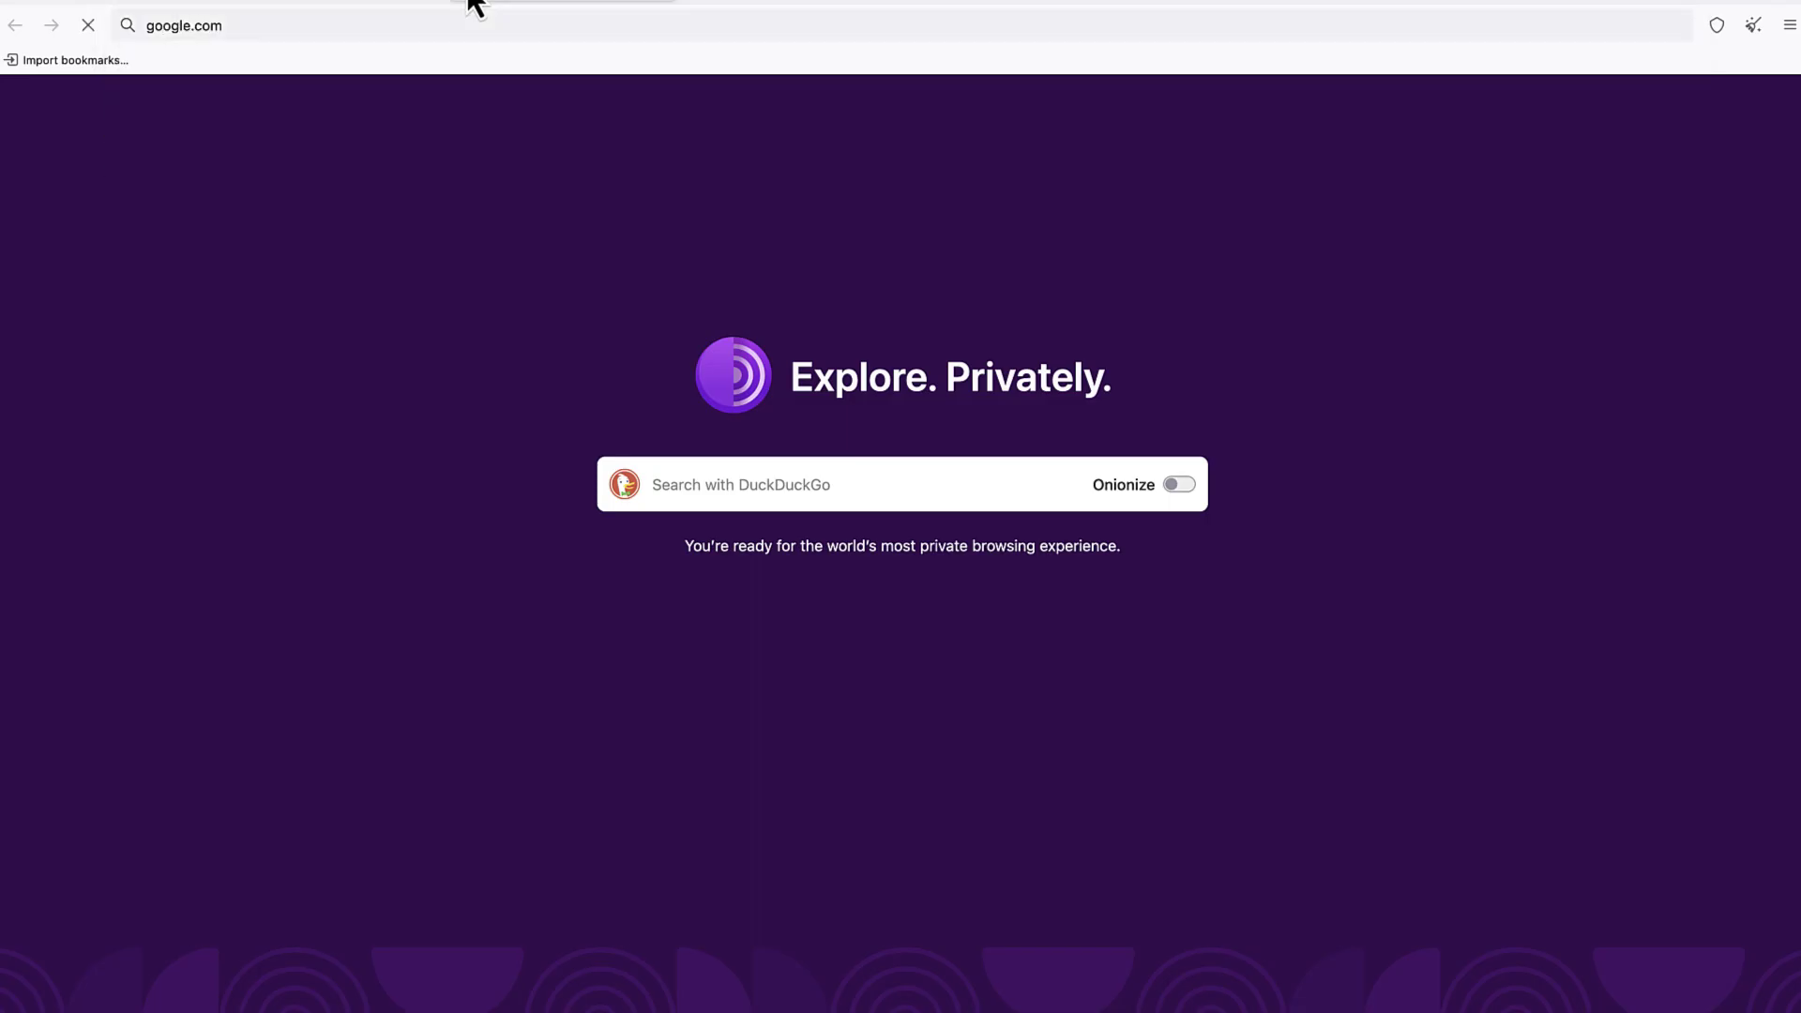